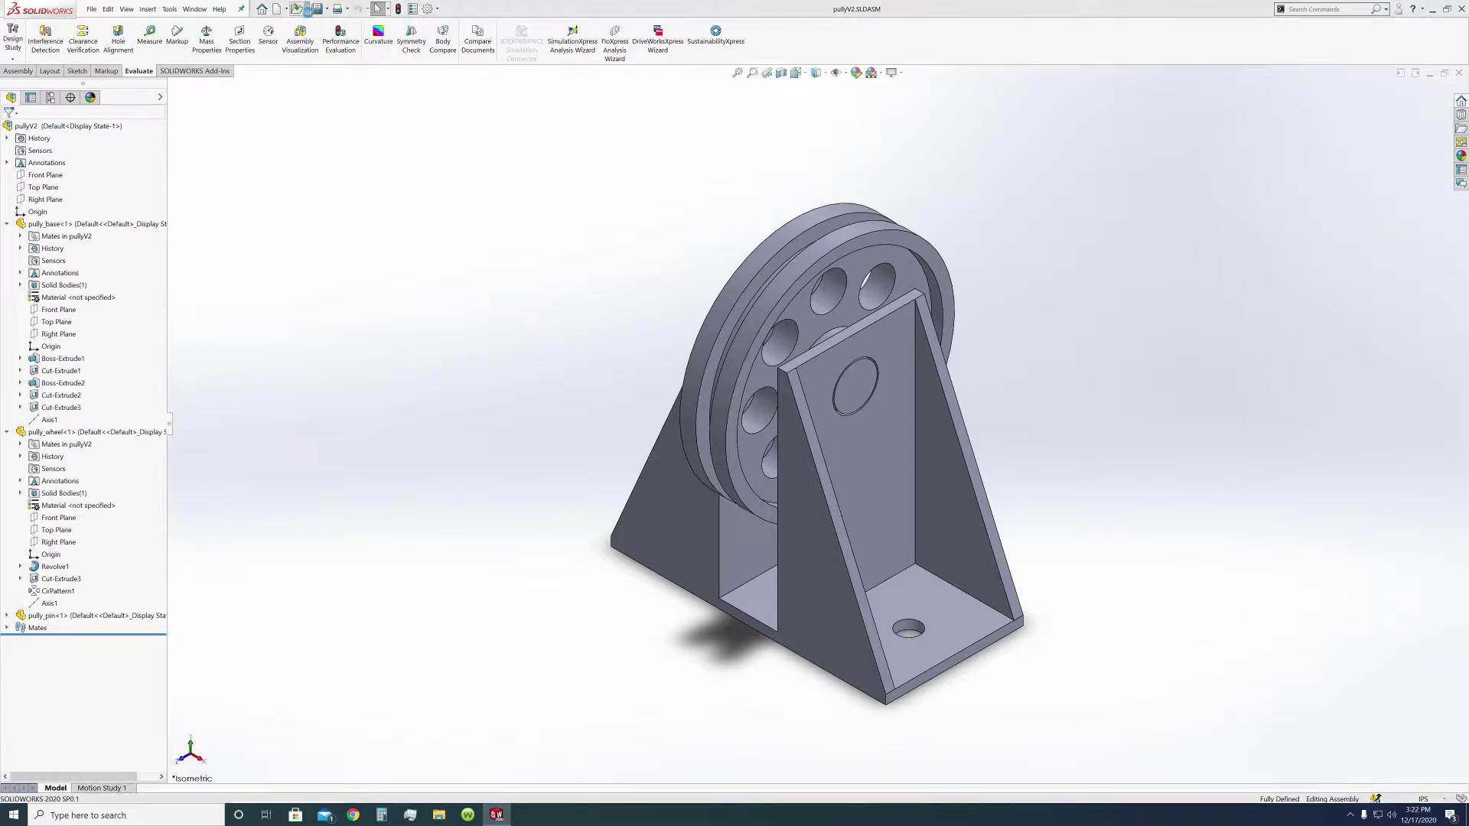
Open the part pully_pin.SLDPRT and show it in isometric view.
click(306, 11)
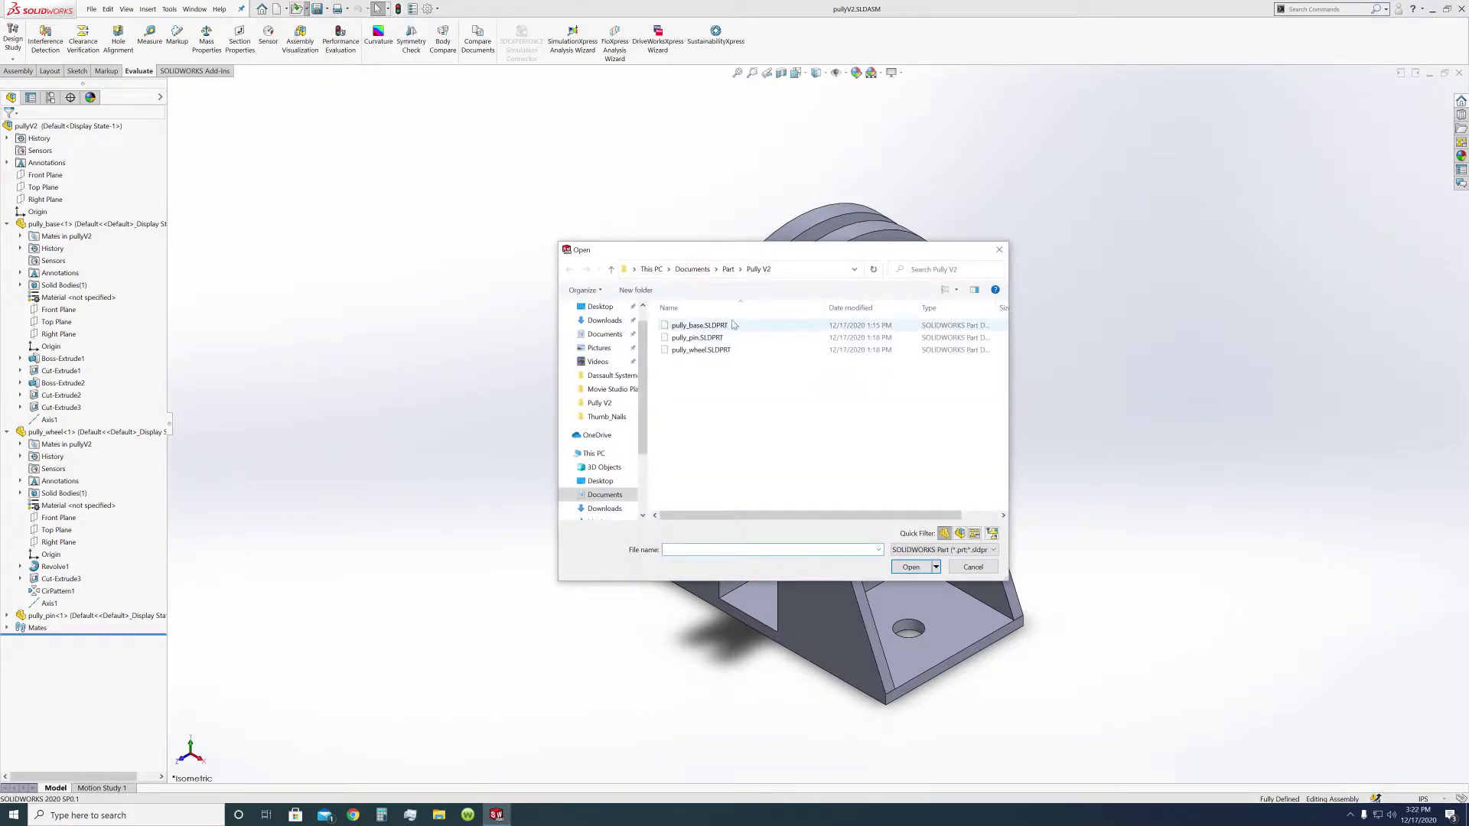
click(733, 337)
click(908, 569)
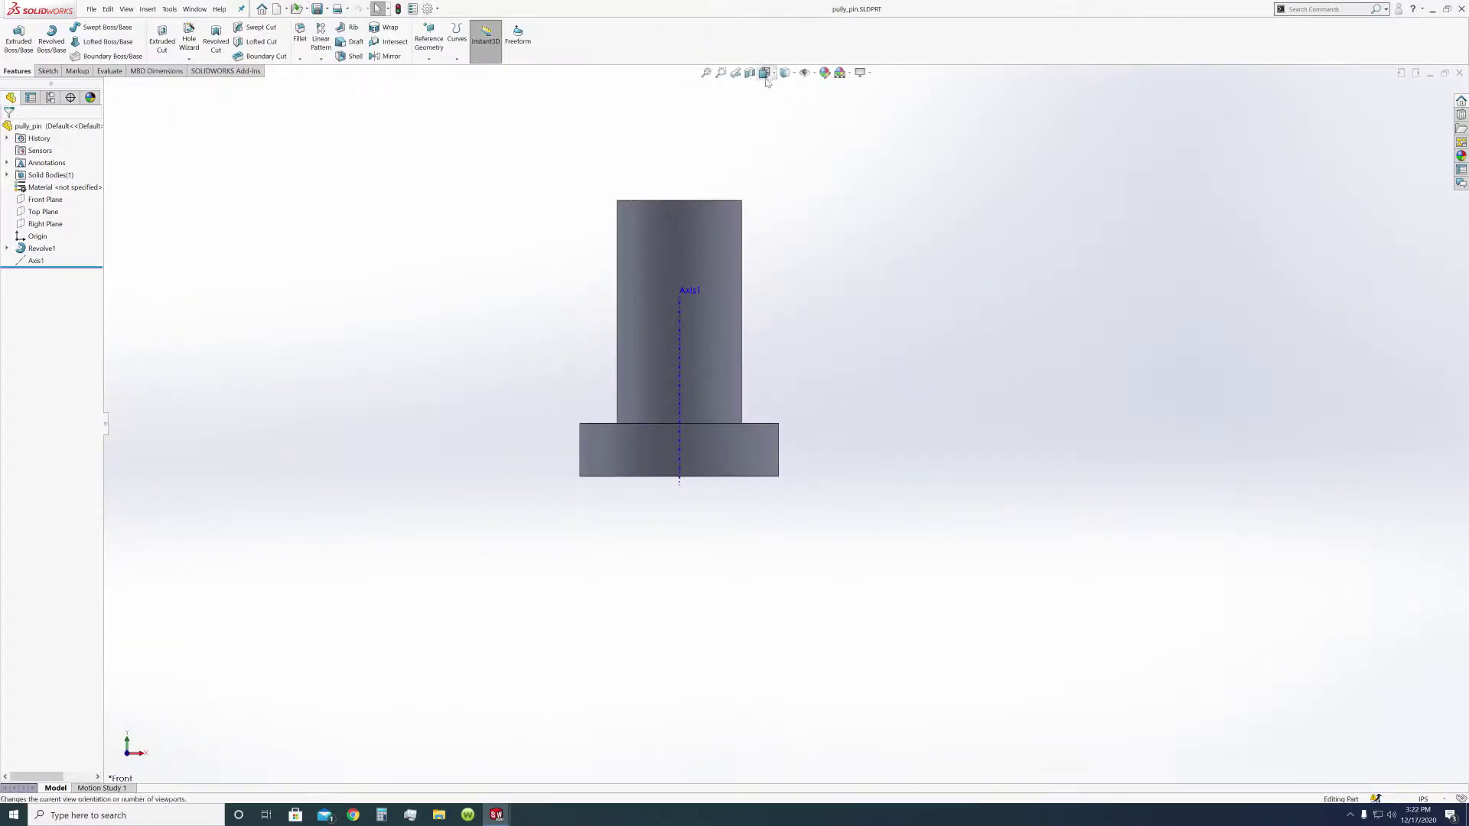
click(764, 72)
click(827, 104)
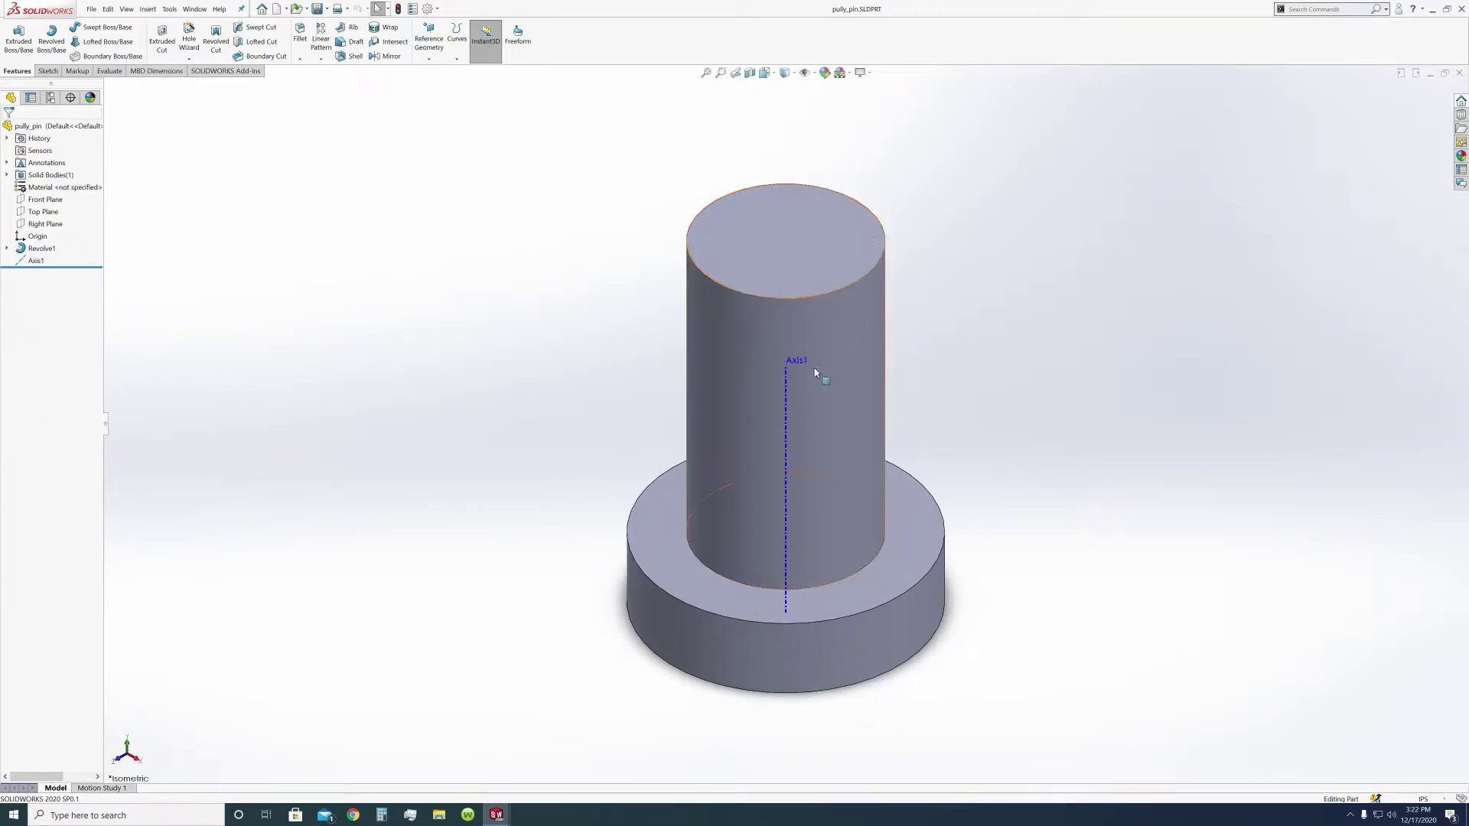
Lengthen the pin's reference axis Axis1 upward so it extends beyond the shaft's top face, ending in isometric view.
click(789, 365)
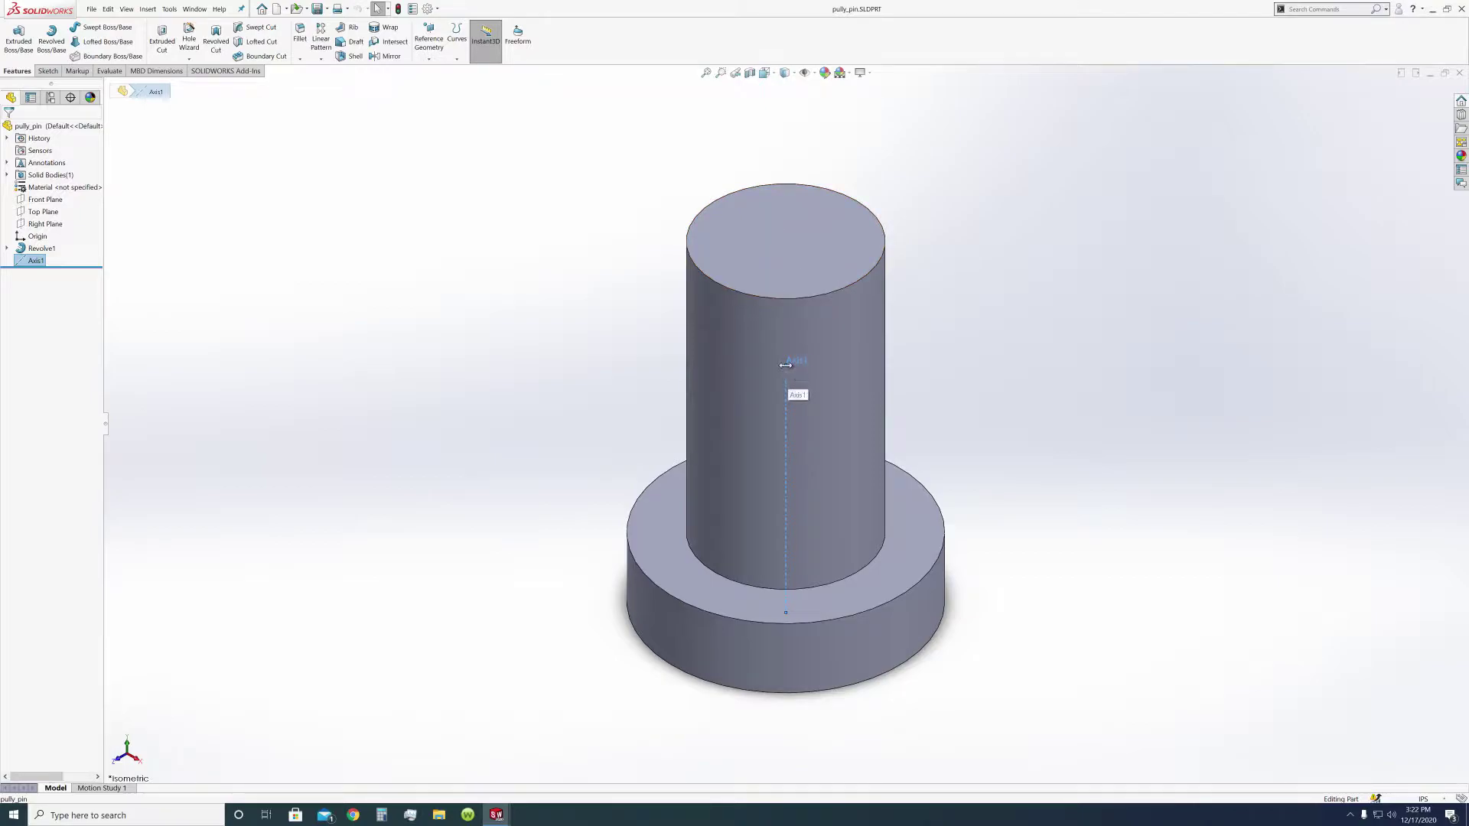
middle_drag(784, 115, 544, 222)
click(763, 72)
click(827, 104)
Start a new sketch on the Top Plane, looking at the pin in top view.
click(762, 73)
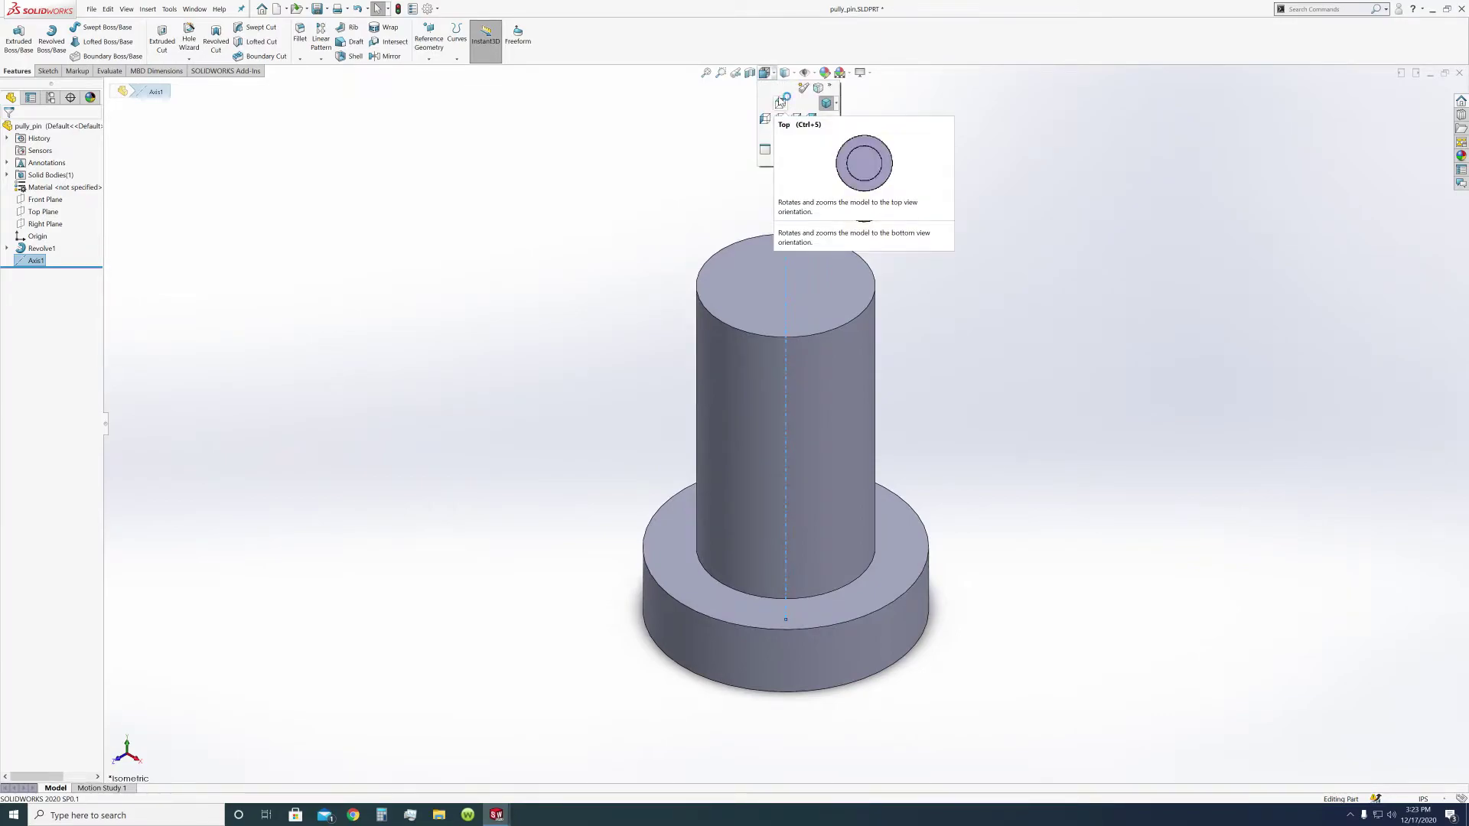
click(779, 103)
scroll(632, 211, down, 5)
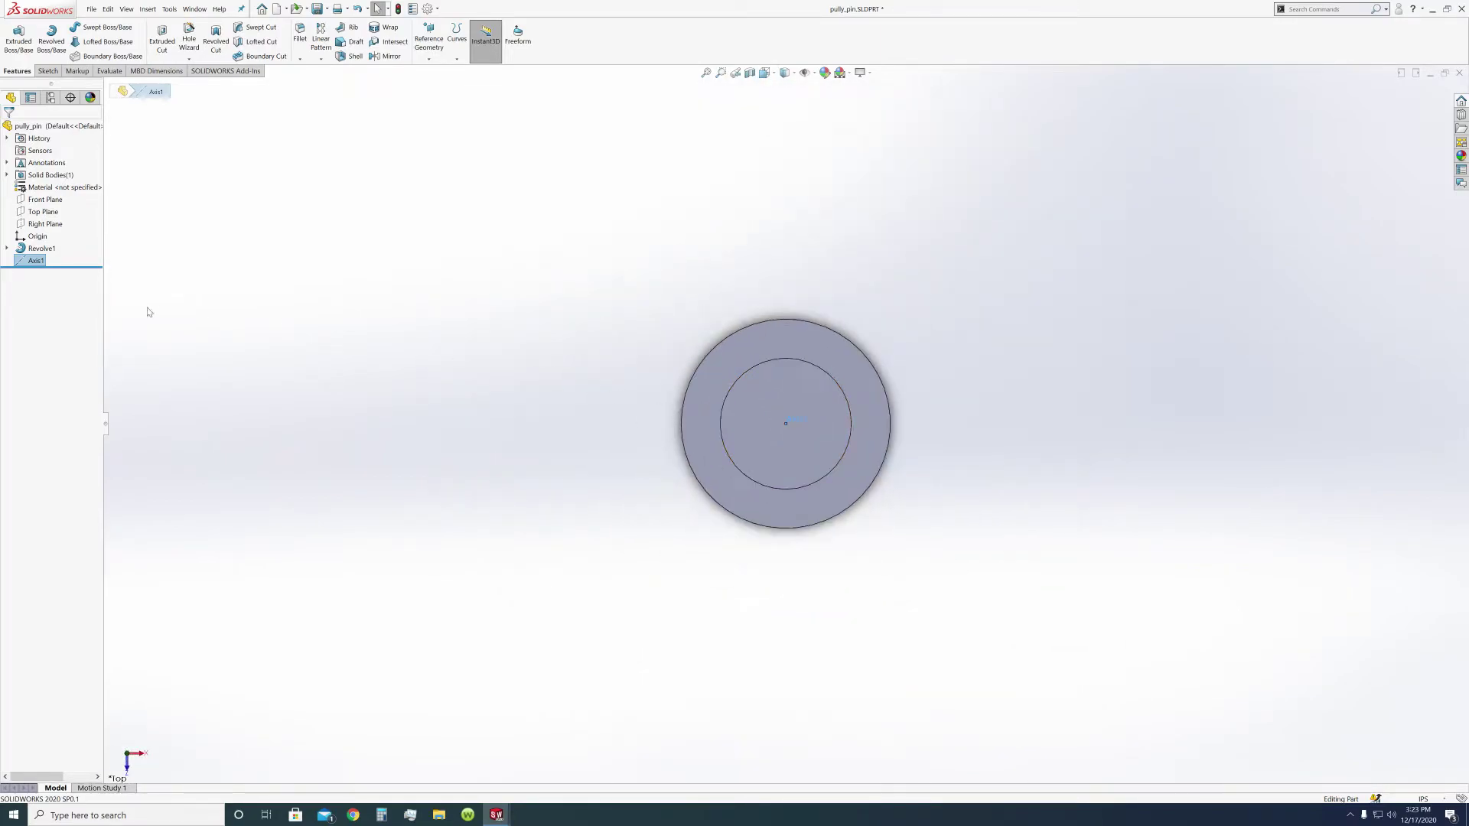
click(37, 215)
click(45, 201)
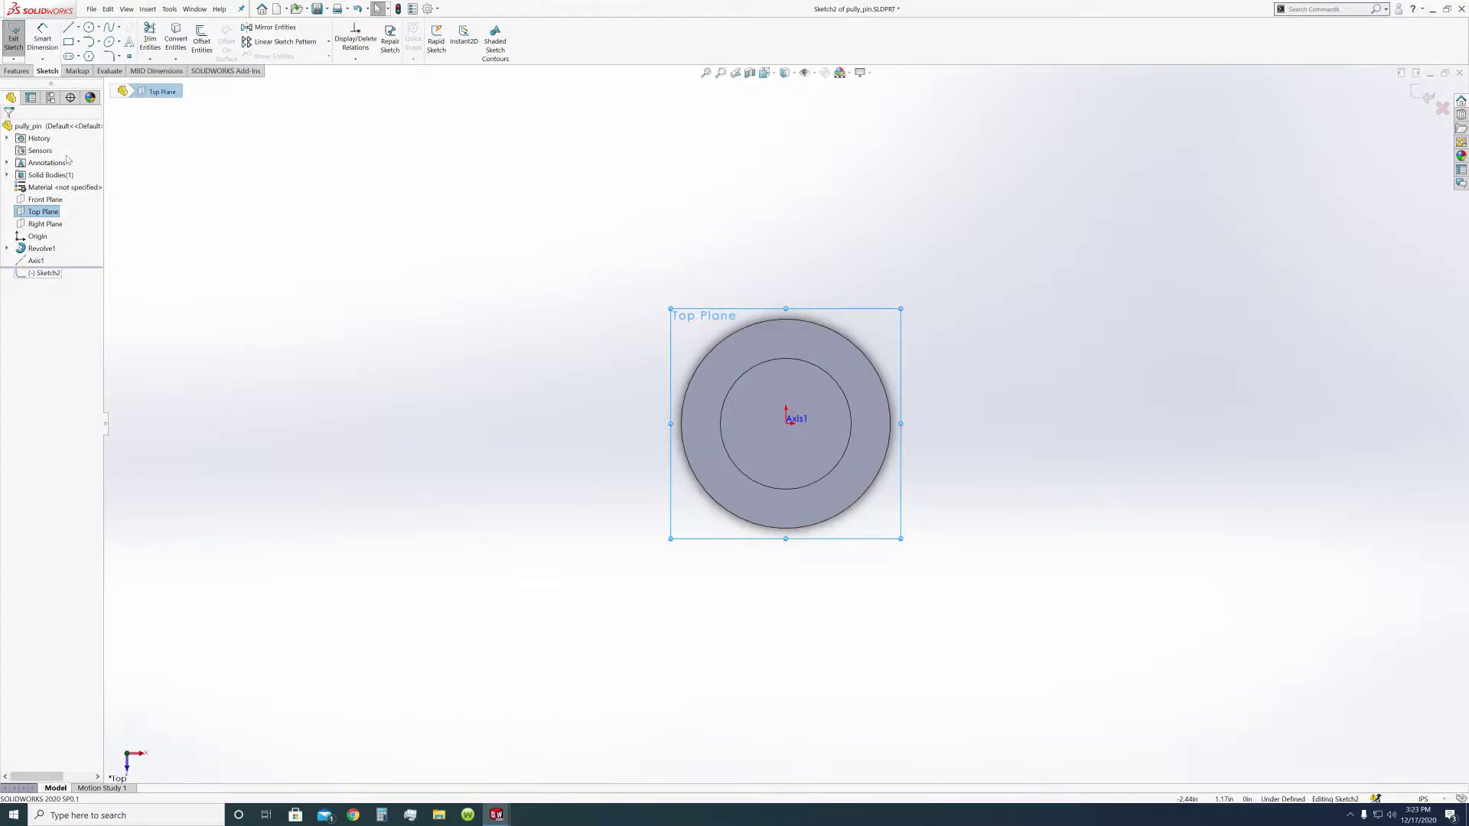
Sketch a circle with a radius of about 0.47 in, centred off the pin's upper-left side.
click(89, 29)
click(621, 260)
click(712, 351)
click(8, 129)
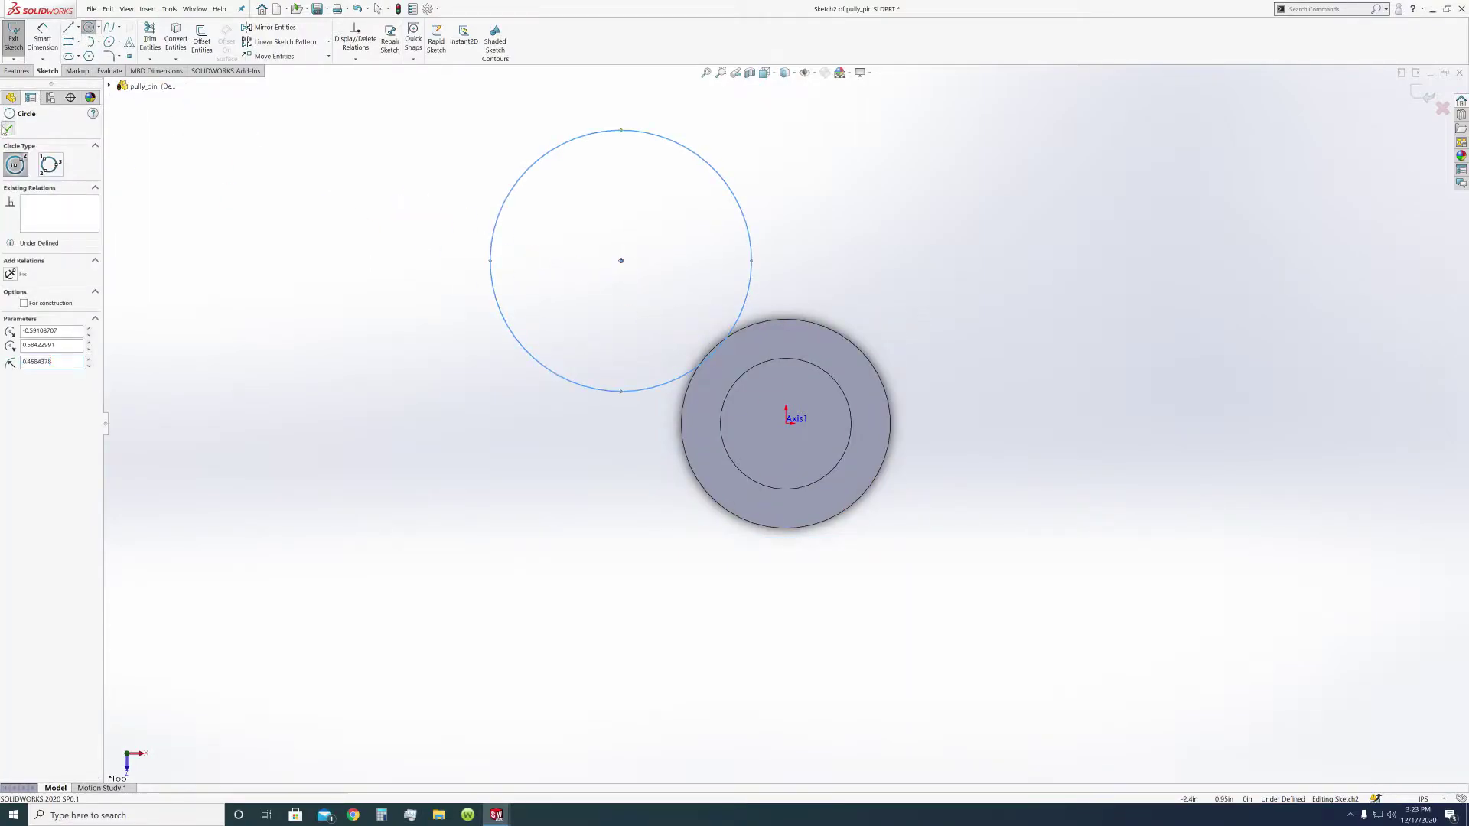
Try a coincident relation between the circle's edge and the origin, and undo it.
ctrl+click(786, 426)
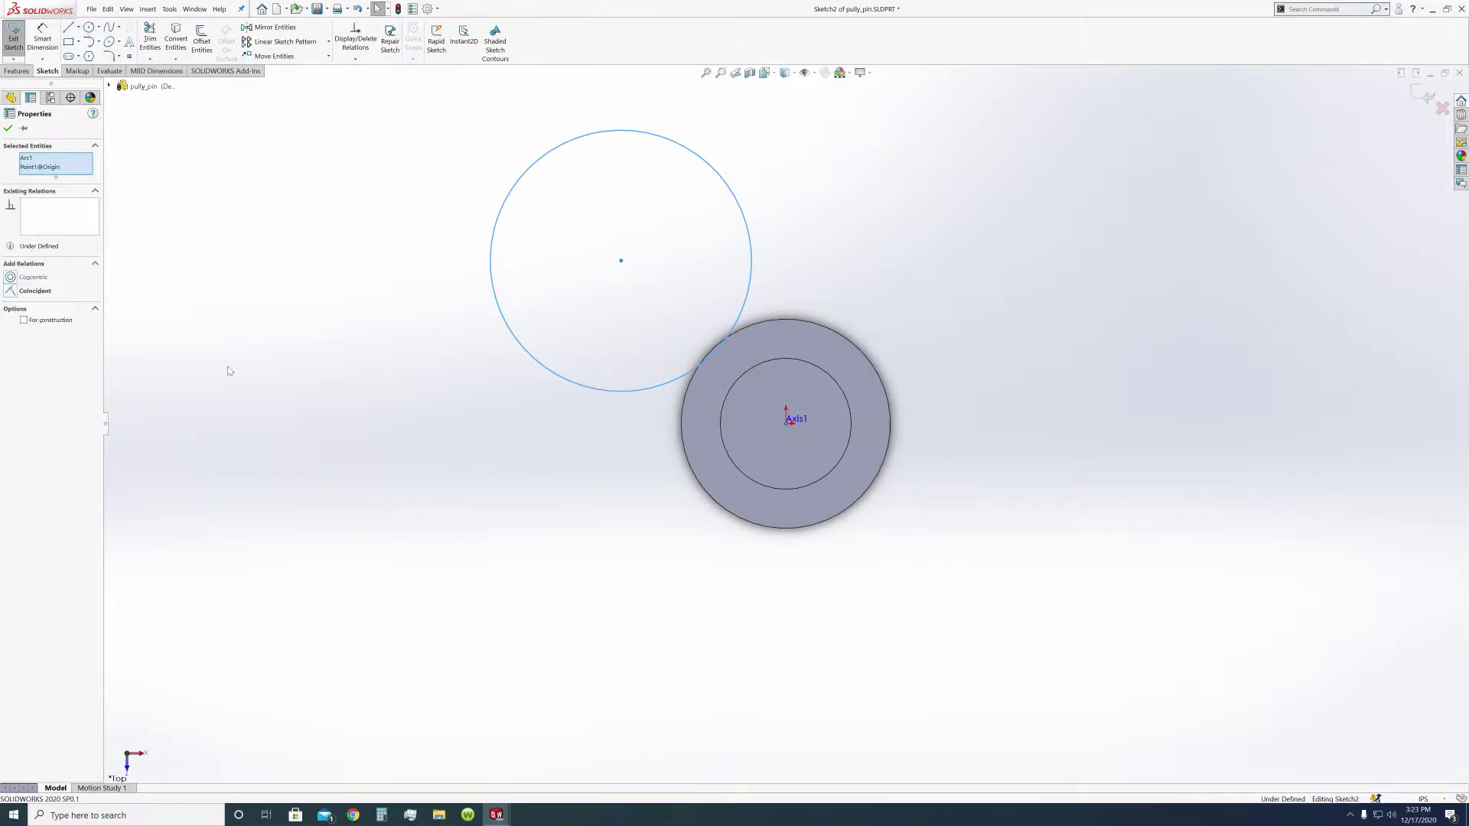
click(11, 292)
click(350, 507)
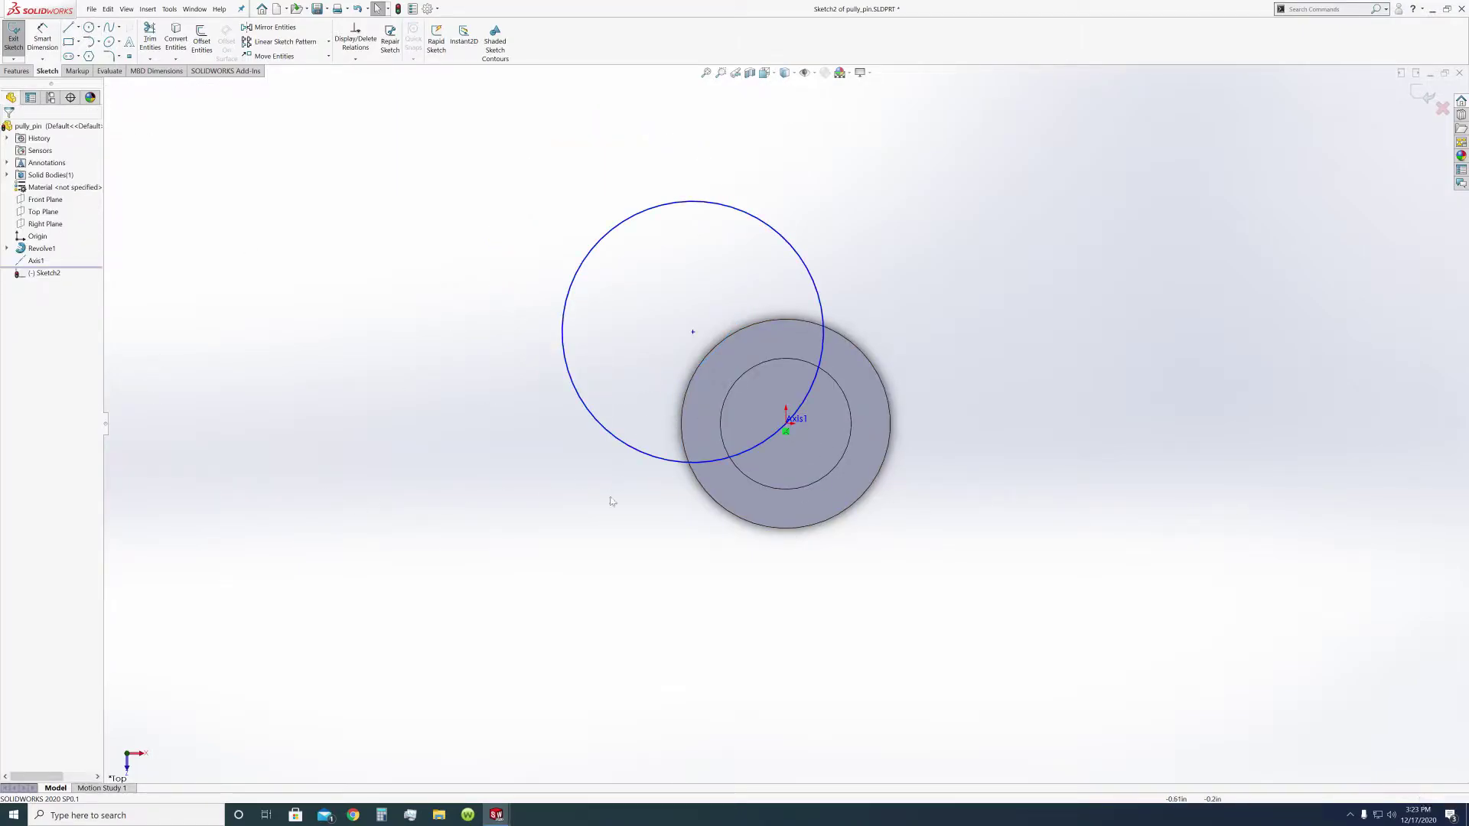
key(ctrl+z)
Make the circle's centre point coincident with the part origin.
click(622, 261)
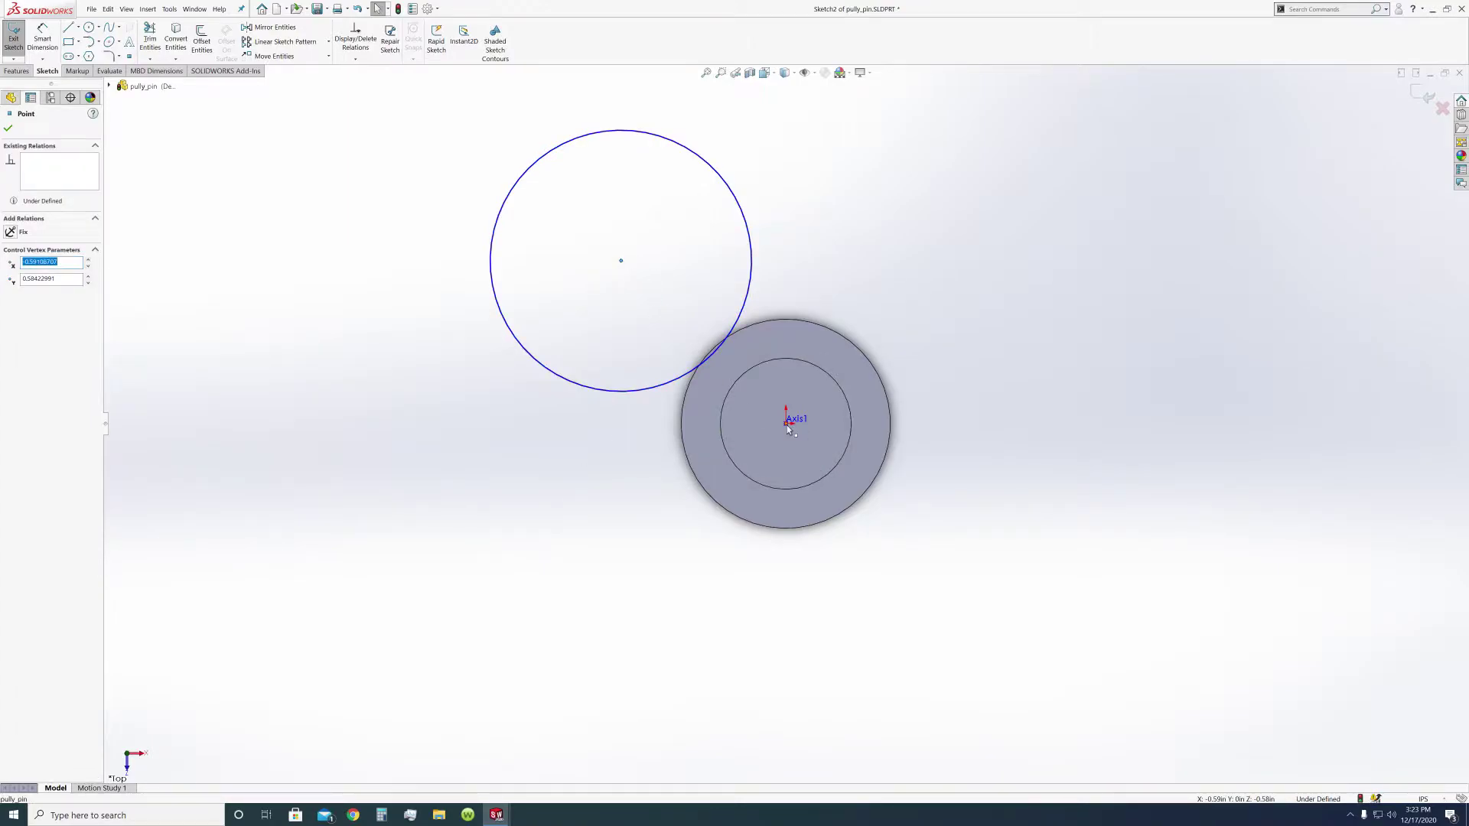
click(111, 85)
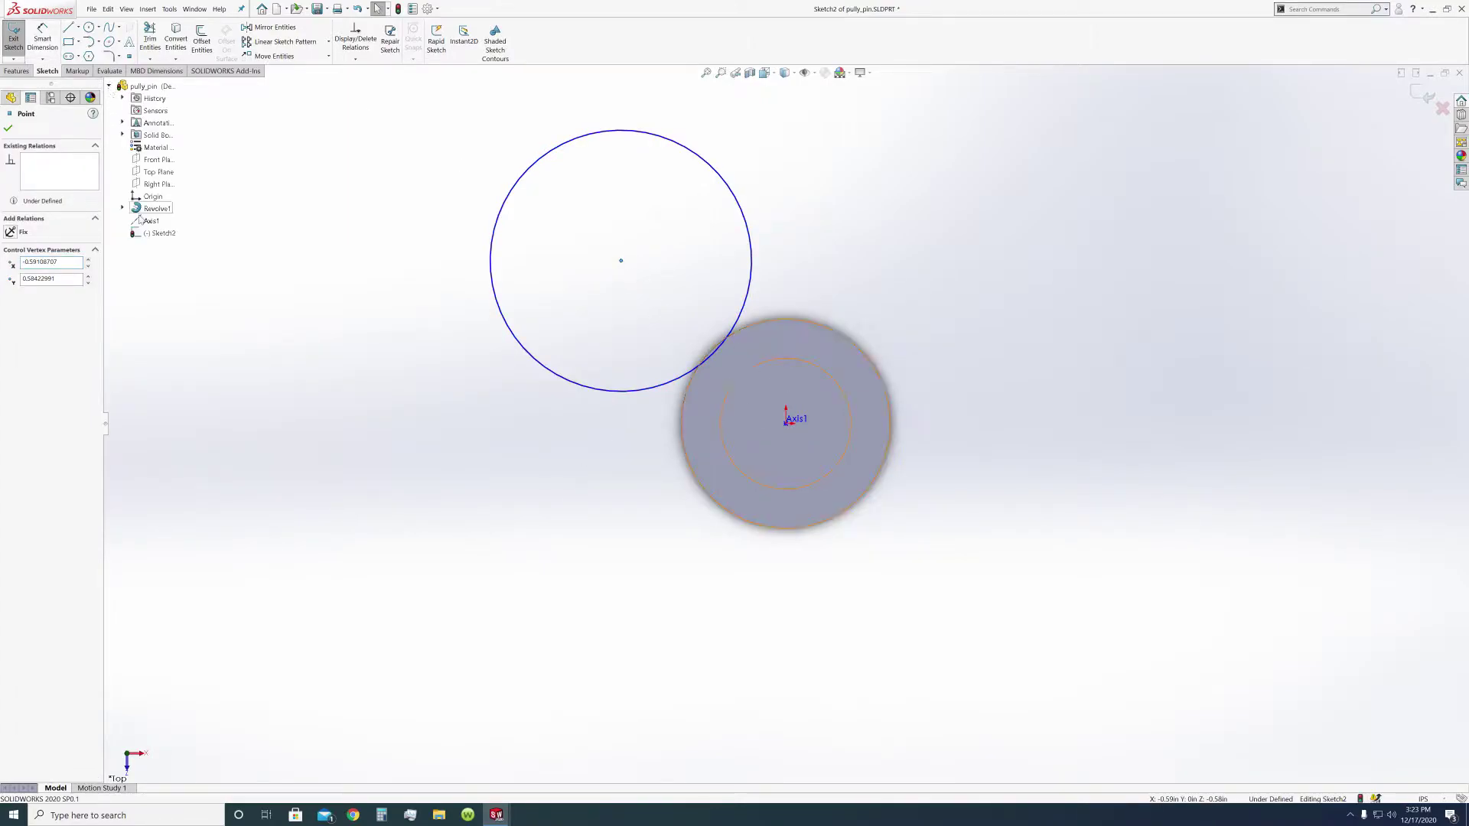
click(147, 197)
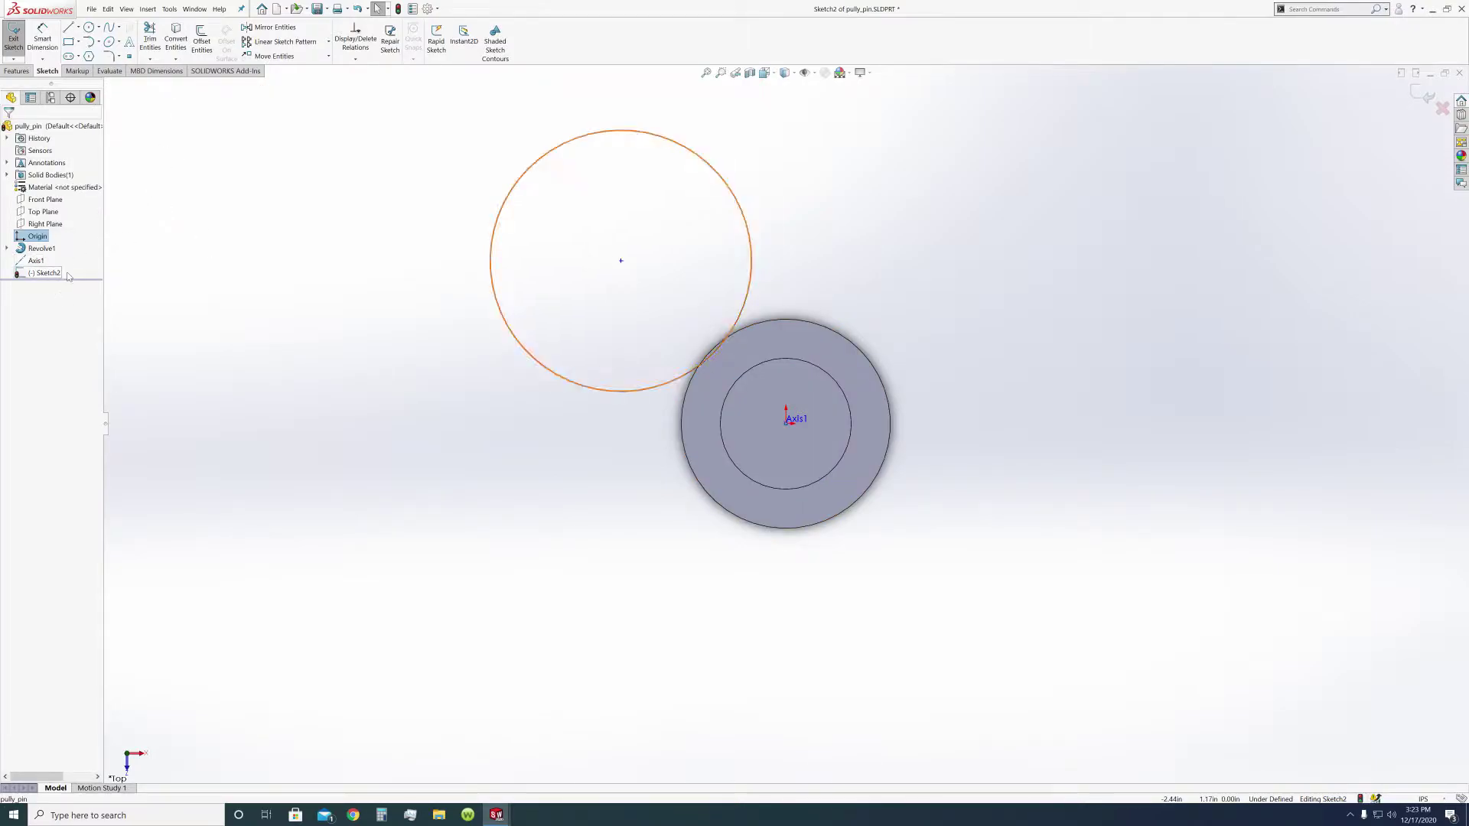
ctrl+click(620, 261)
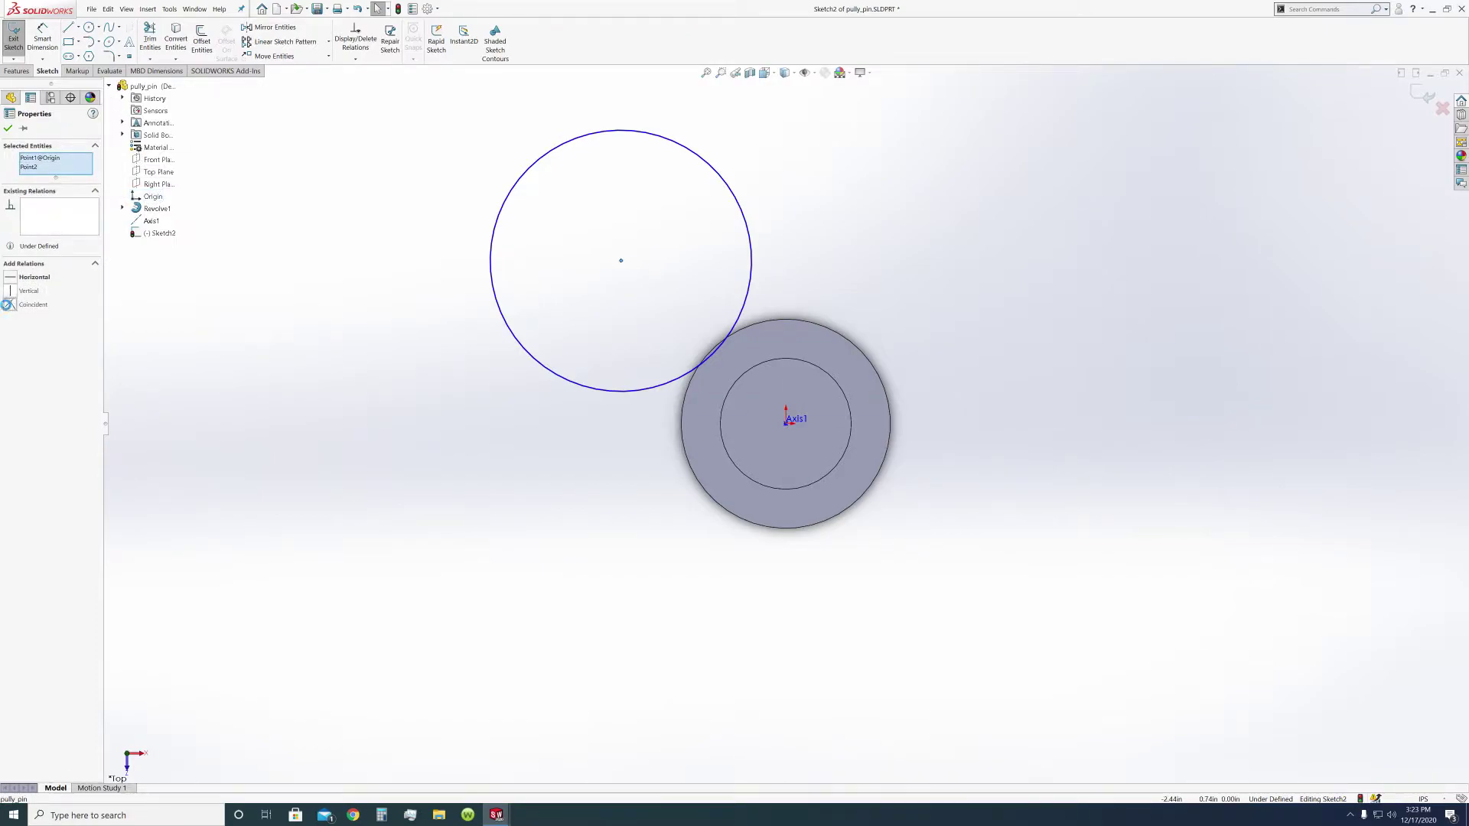
click(10, 305)
click(888, 410)
drag(746, 295, 732, 291)
drag(621, 264, 788, 427)
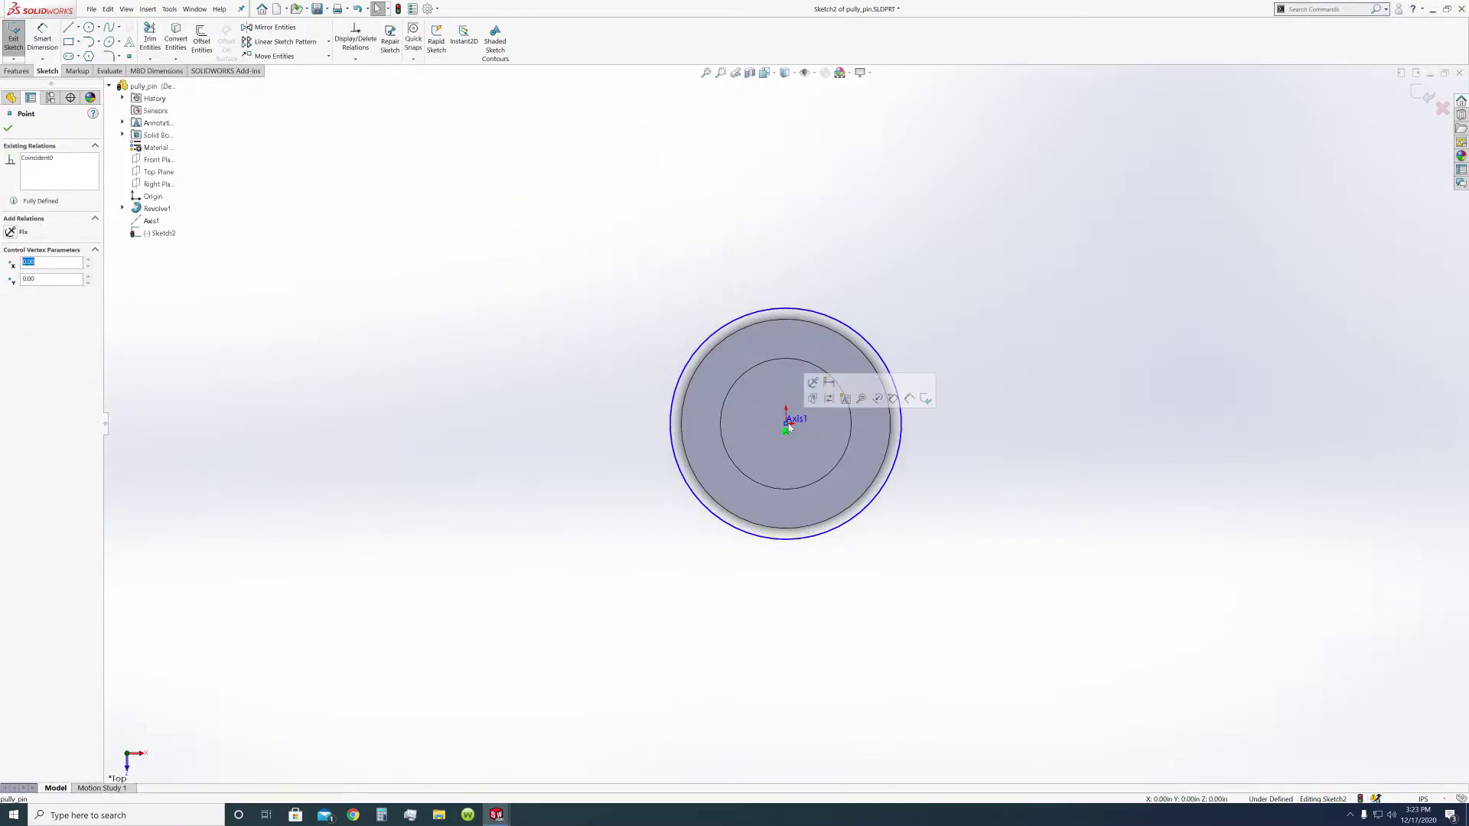
click(222, 299)
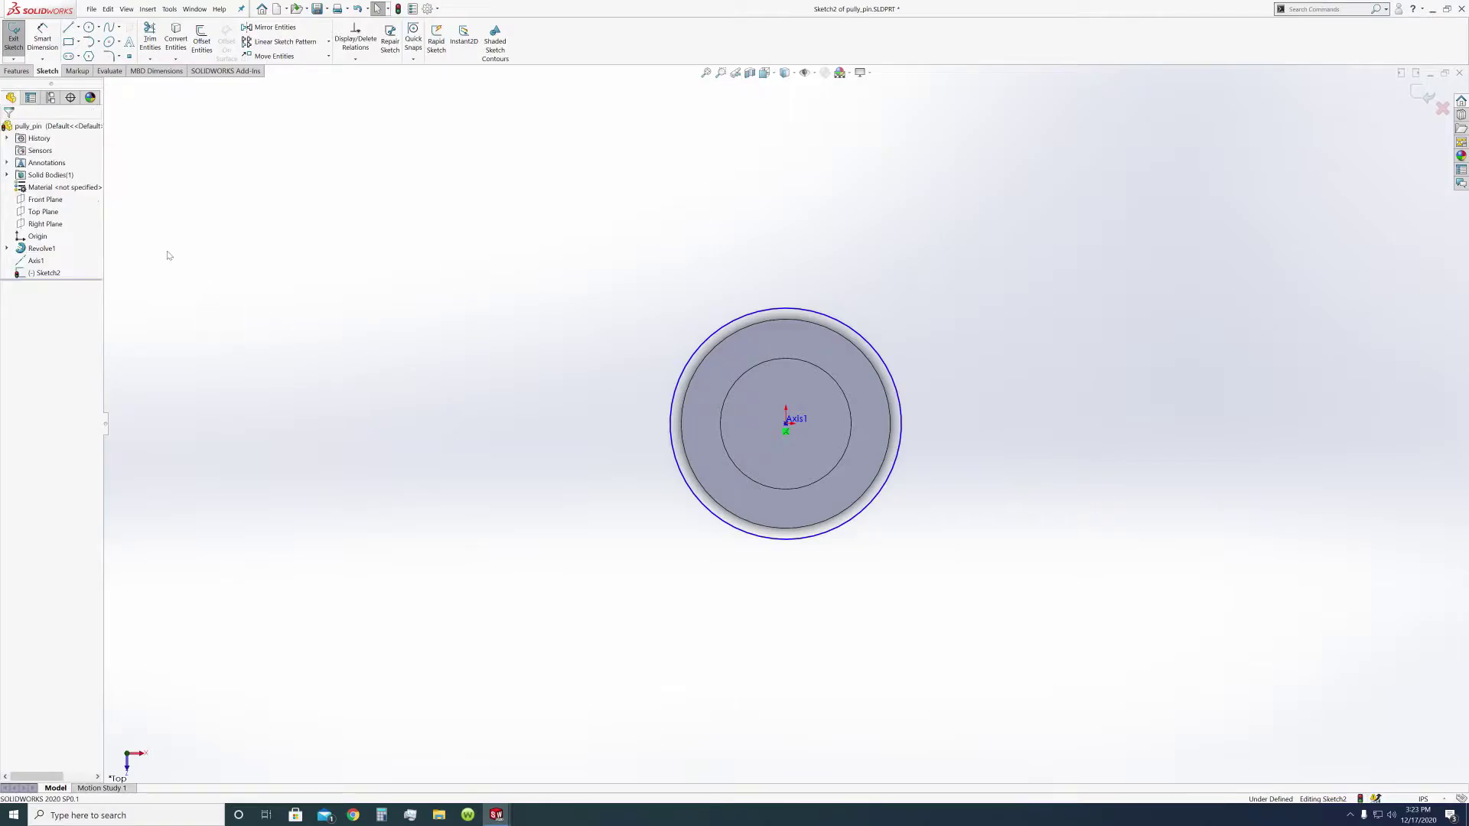
Dimension the circle's diameter at 0.25 in.
click(42, 38)
click(901, 422)
click(855, 219)
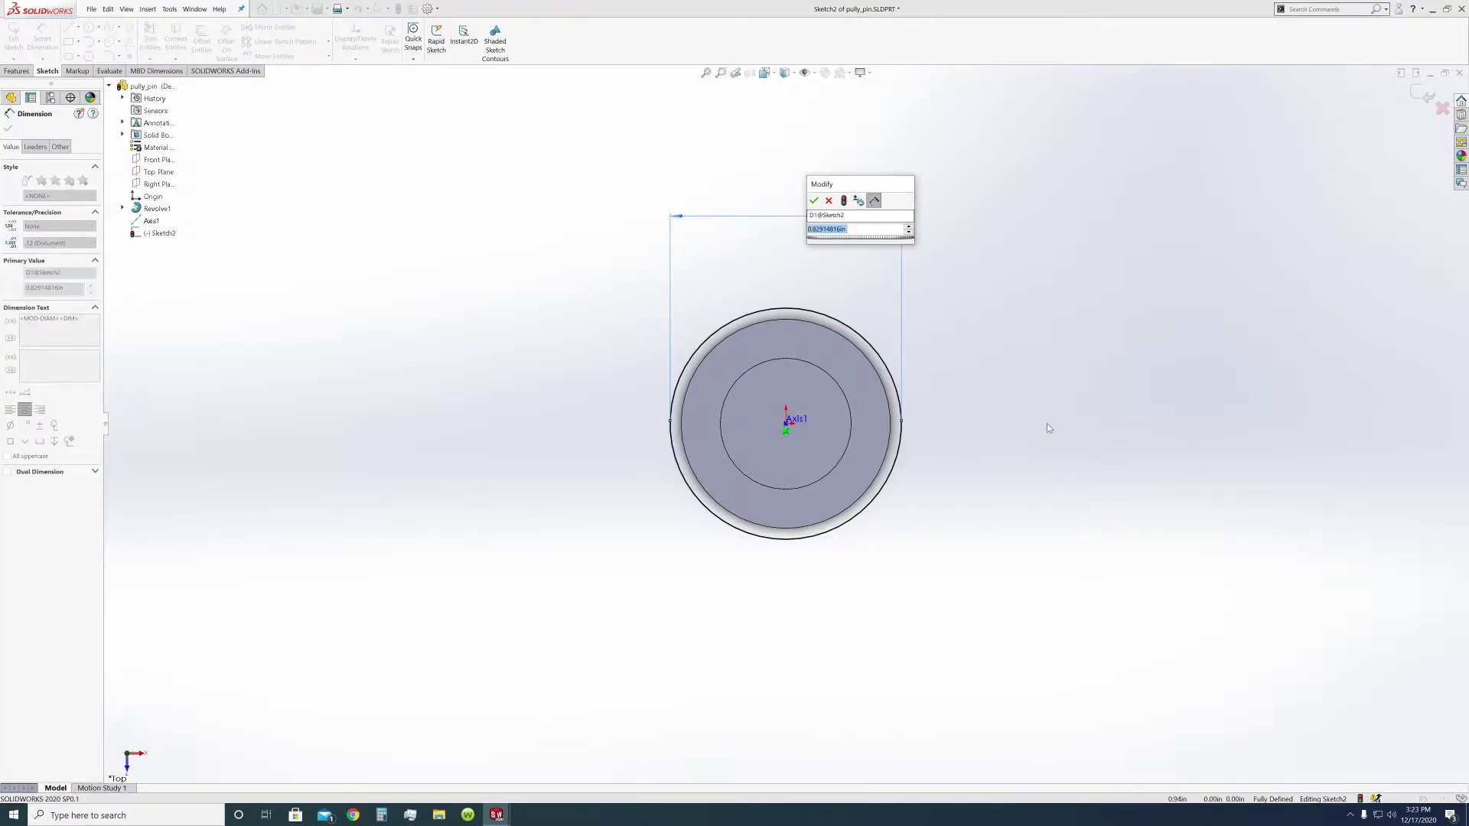
text(0.)
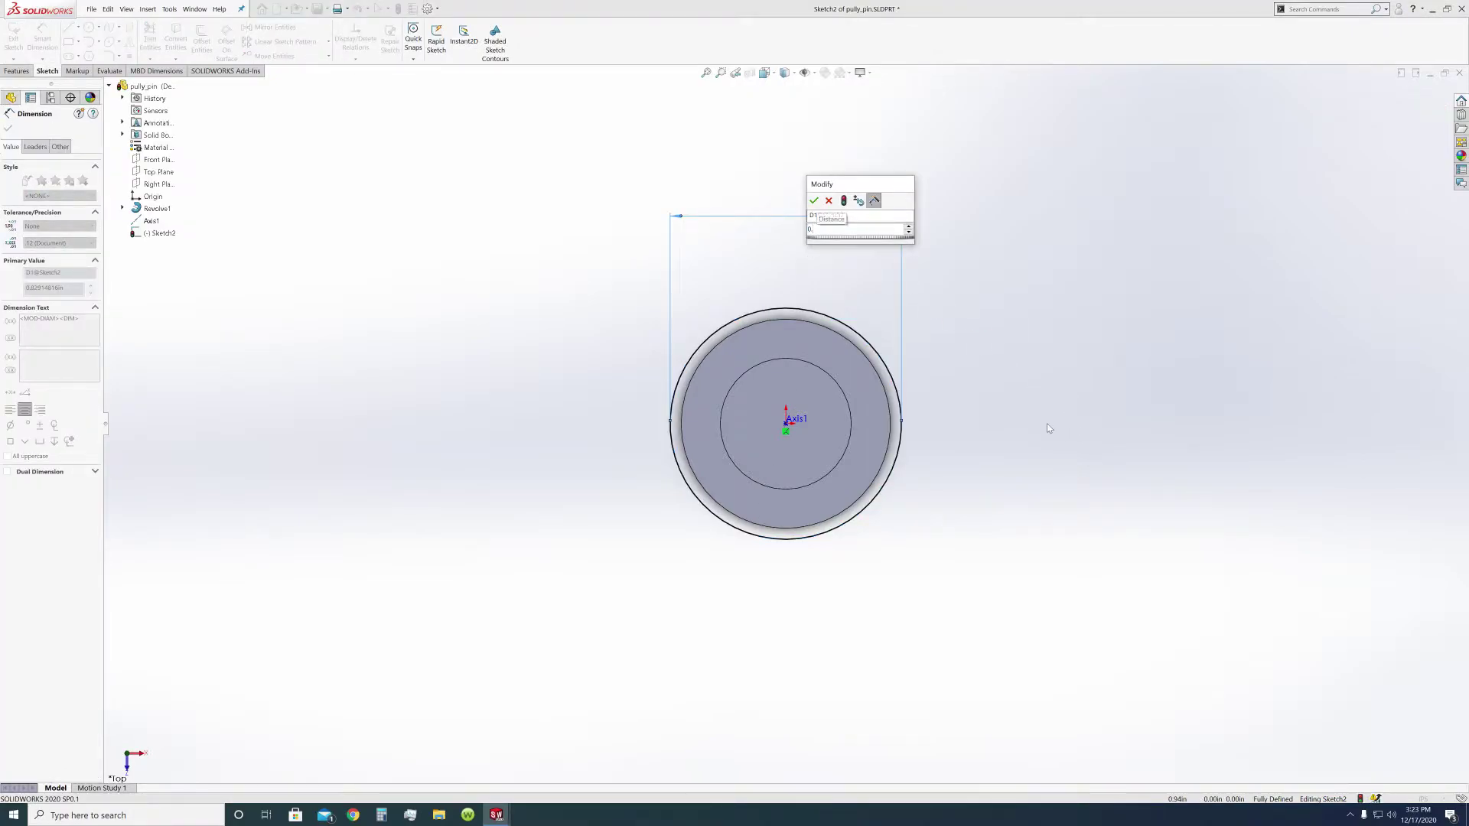
text(25)
key(Return)
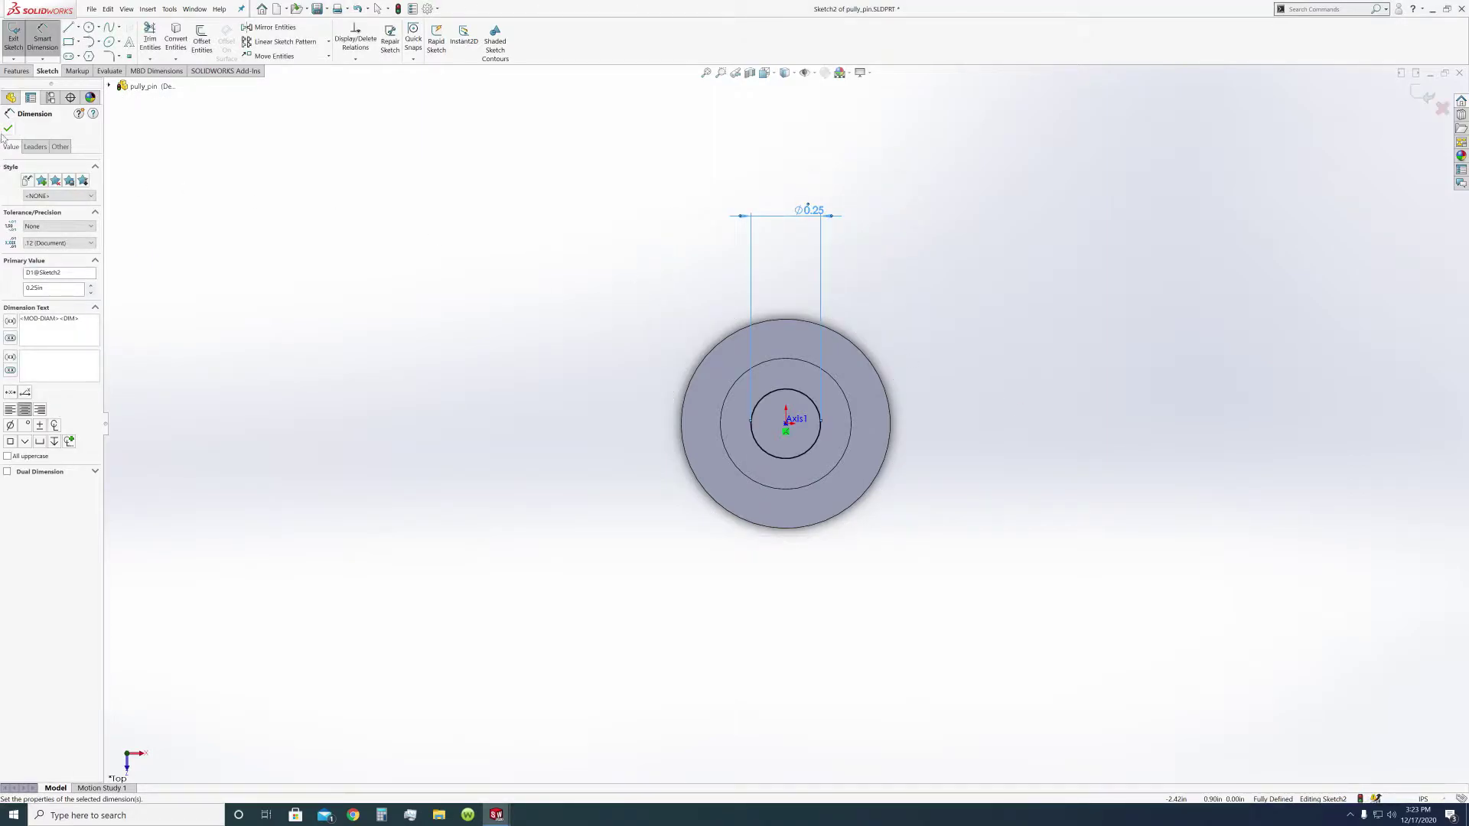
click(7, 132)
Start an extruded cut from the circle, directed up the shaft with a 1.44 in blind depth and a 0.01 in second direction.
middle_drag(456, 334, 589, 201)
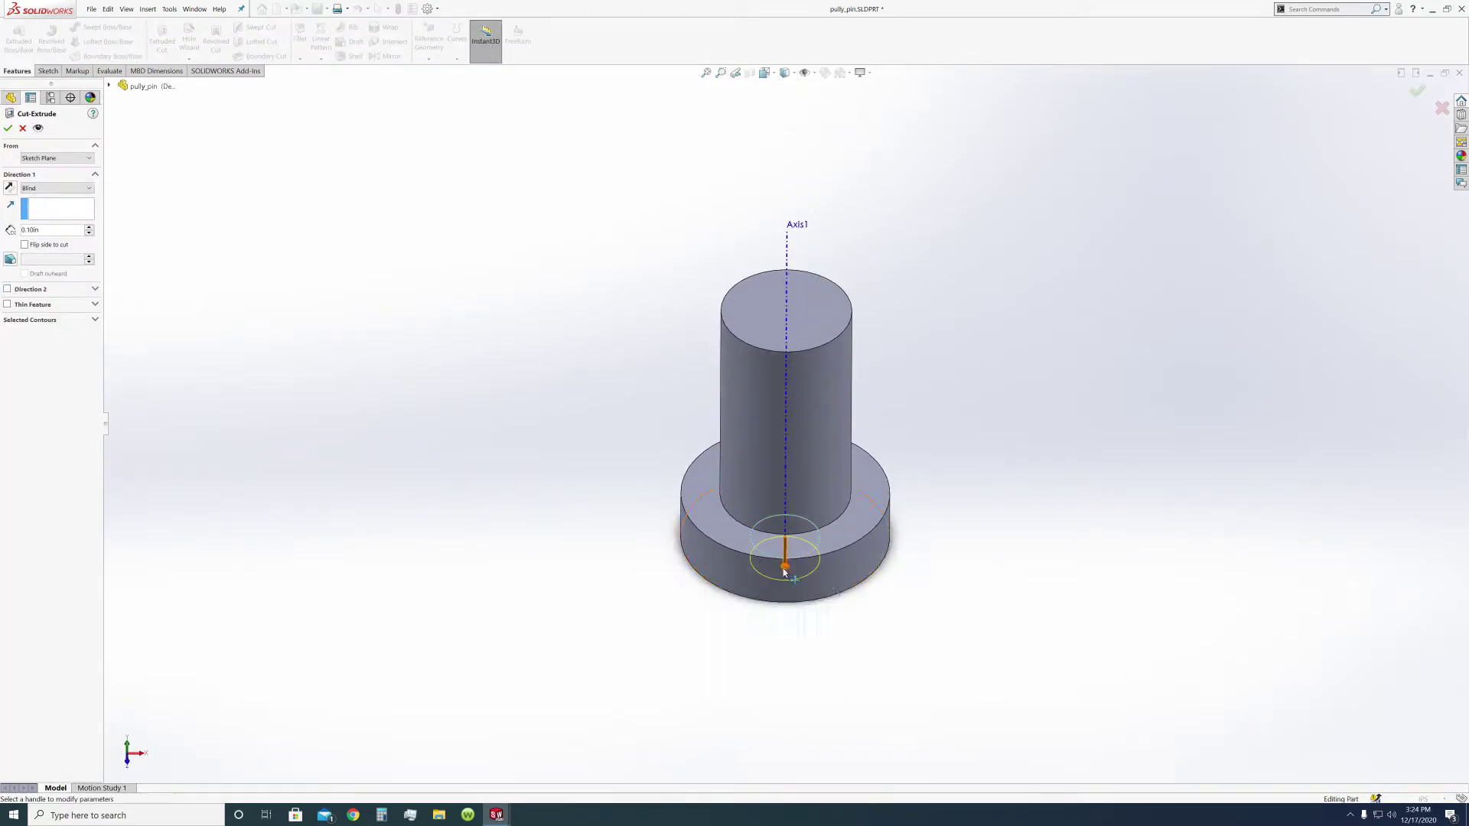
drag(782, 572, 811, 232)
middle_drag(965, 329, 968, 221)
middle_drag(1025, 267, 1008, 331)
drag(788, 570, 790, 452)
middle_drag(977, 475, 911, 588)
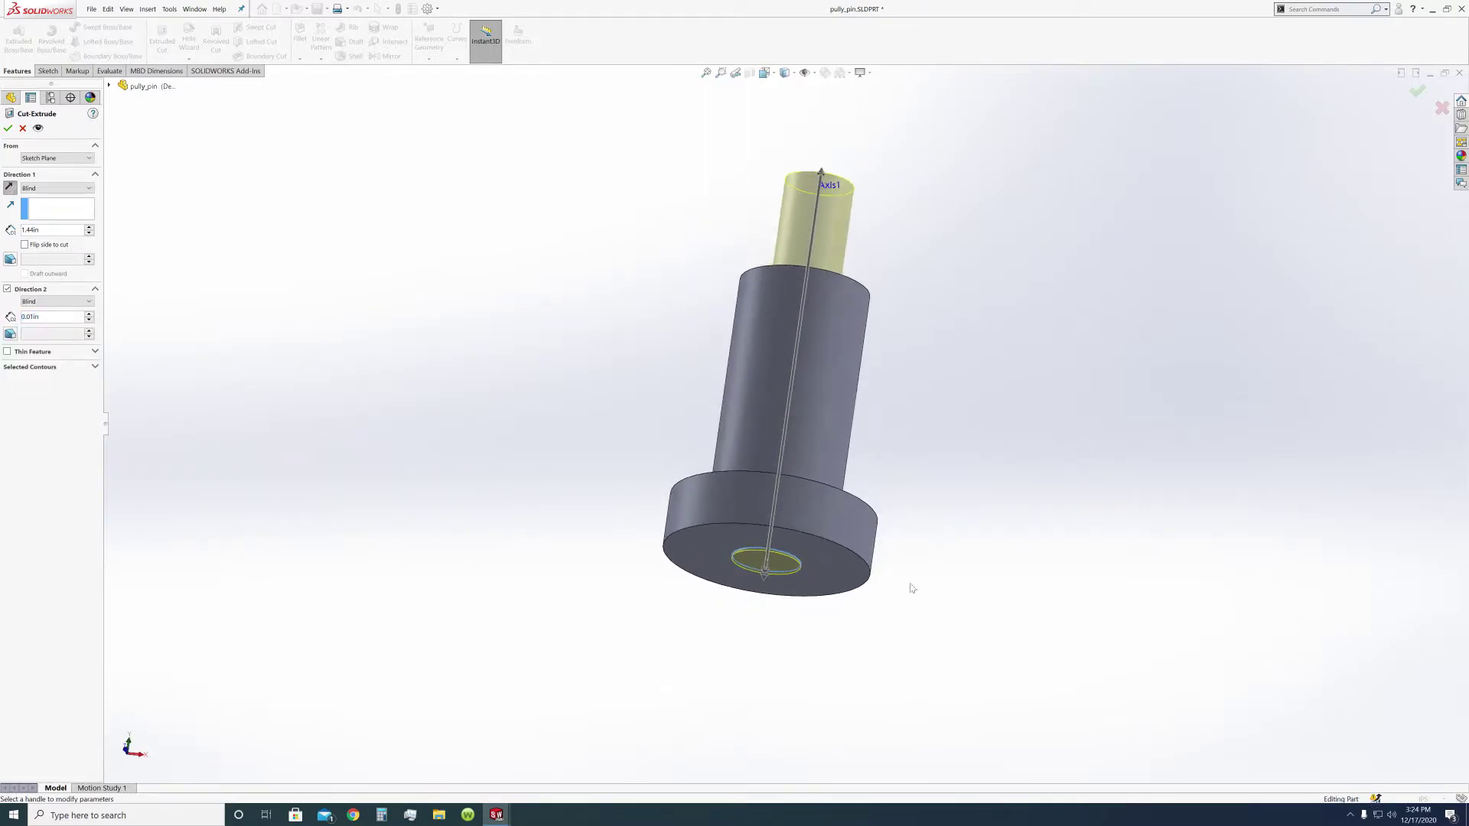
Try adjusting the cut's second-direction depth and reduce its first-direction depth to 0.95 in.
click(766, 571)
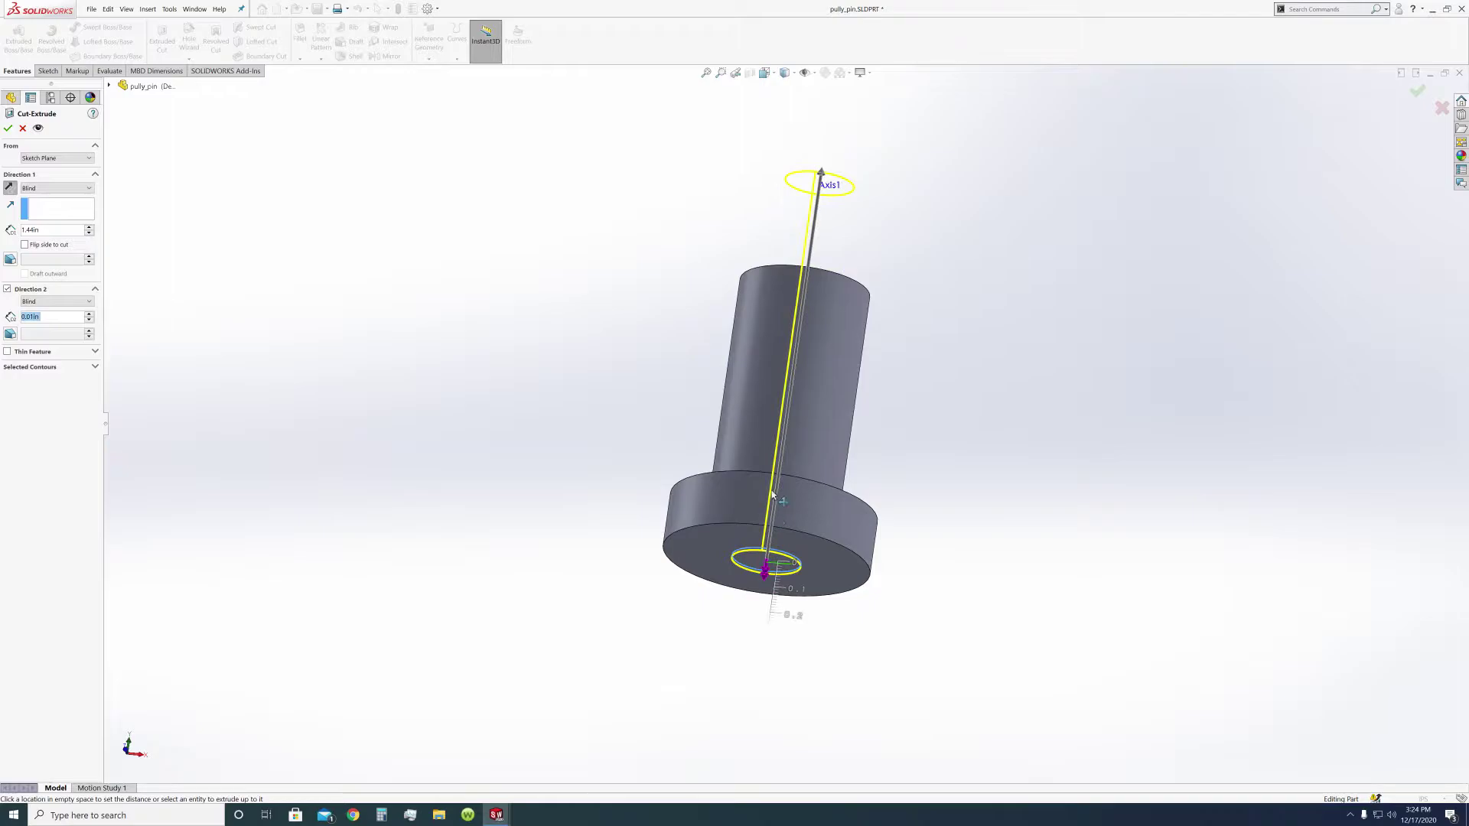
click(781, 491)
middle_drag(925, 413, 915, 462)
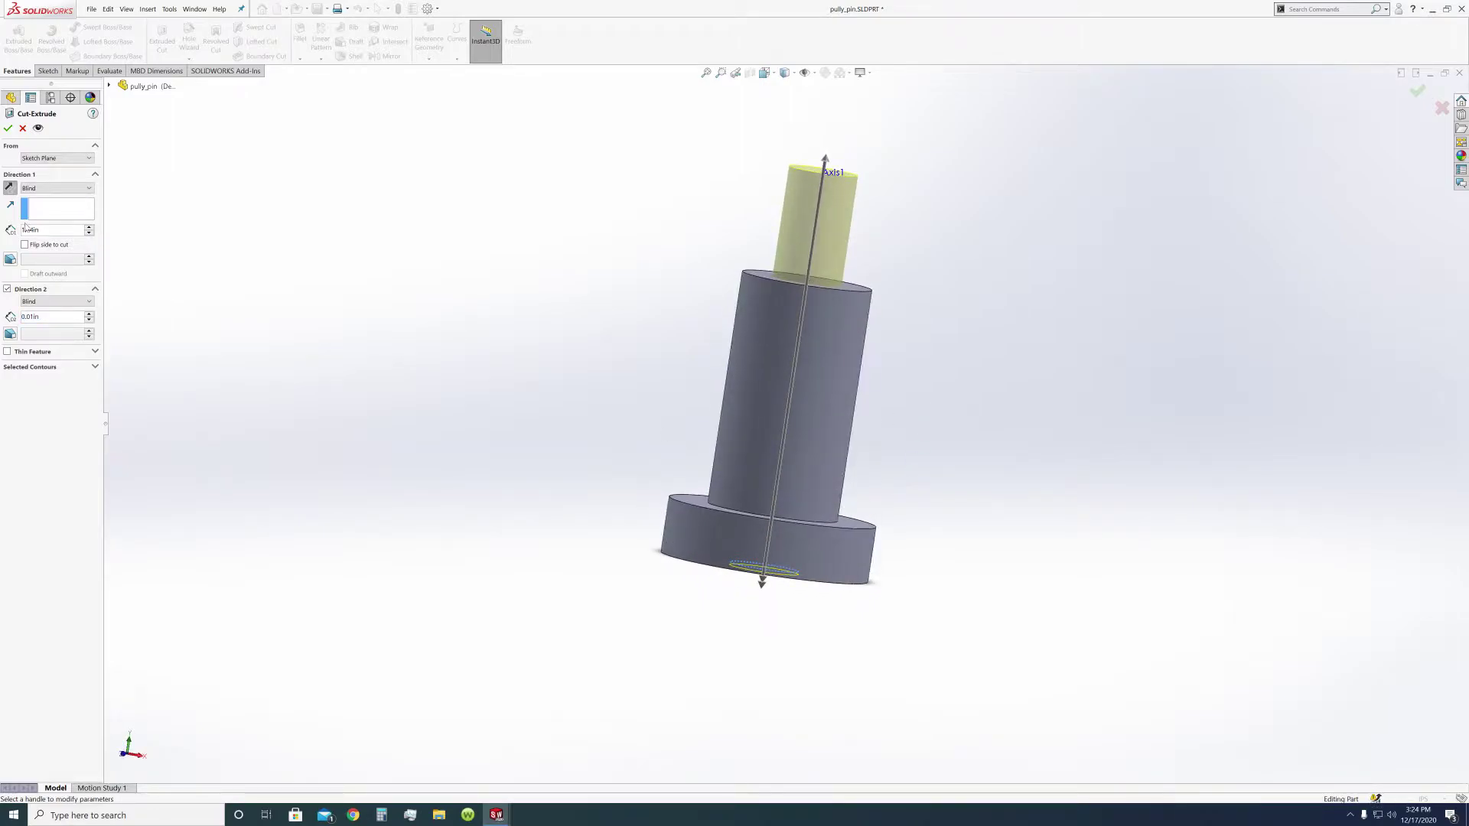
mouse_move(762, 583)
mouse_down()
mouse_move(762, 604)
mouse_move(765, 584)
mouse_up()
click(775, 566)
middle_drag(718, 580, 549, 672)
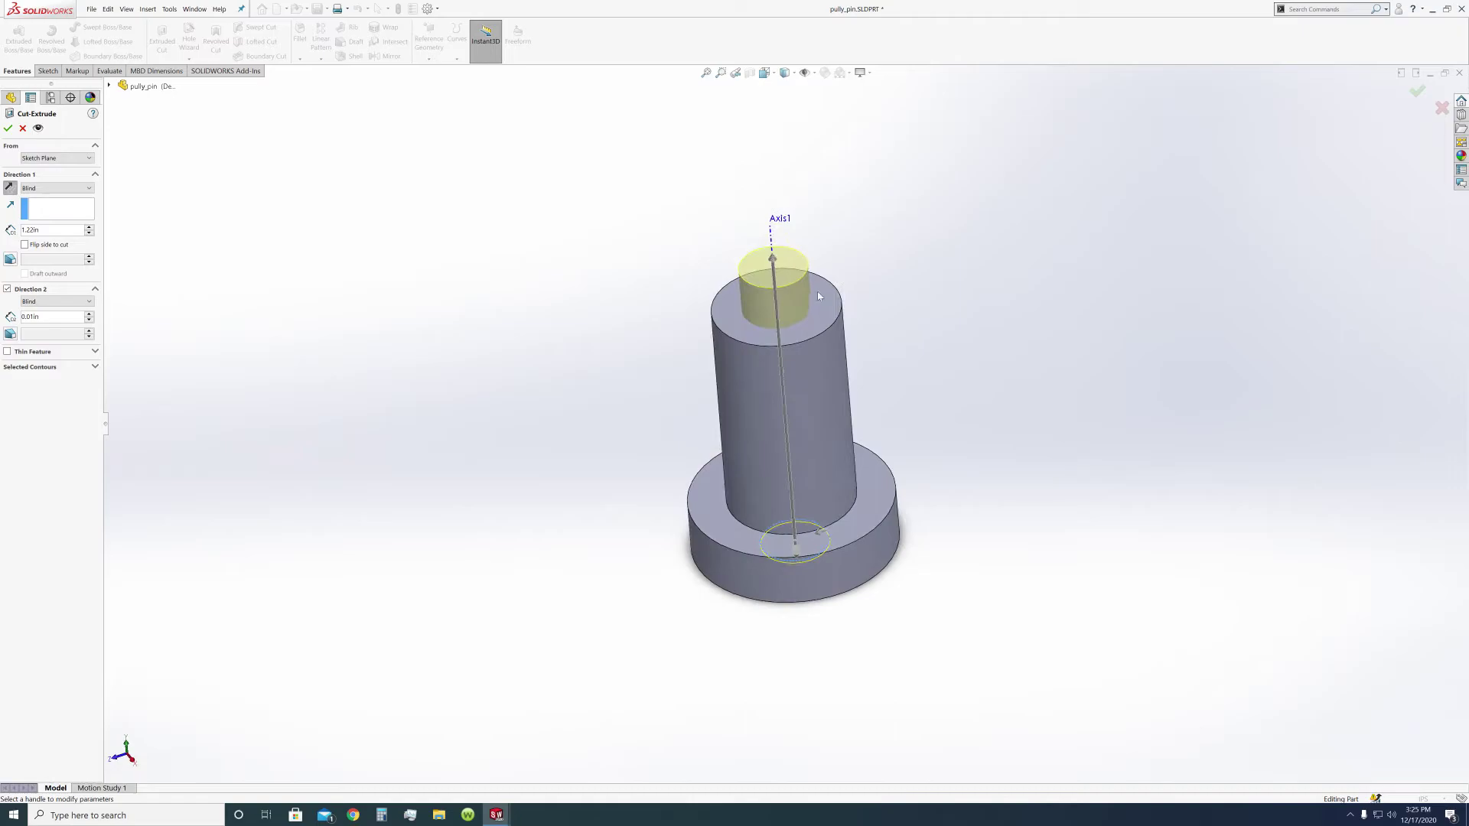
drag(772, 264, 779, 326)
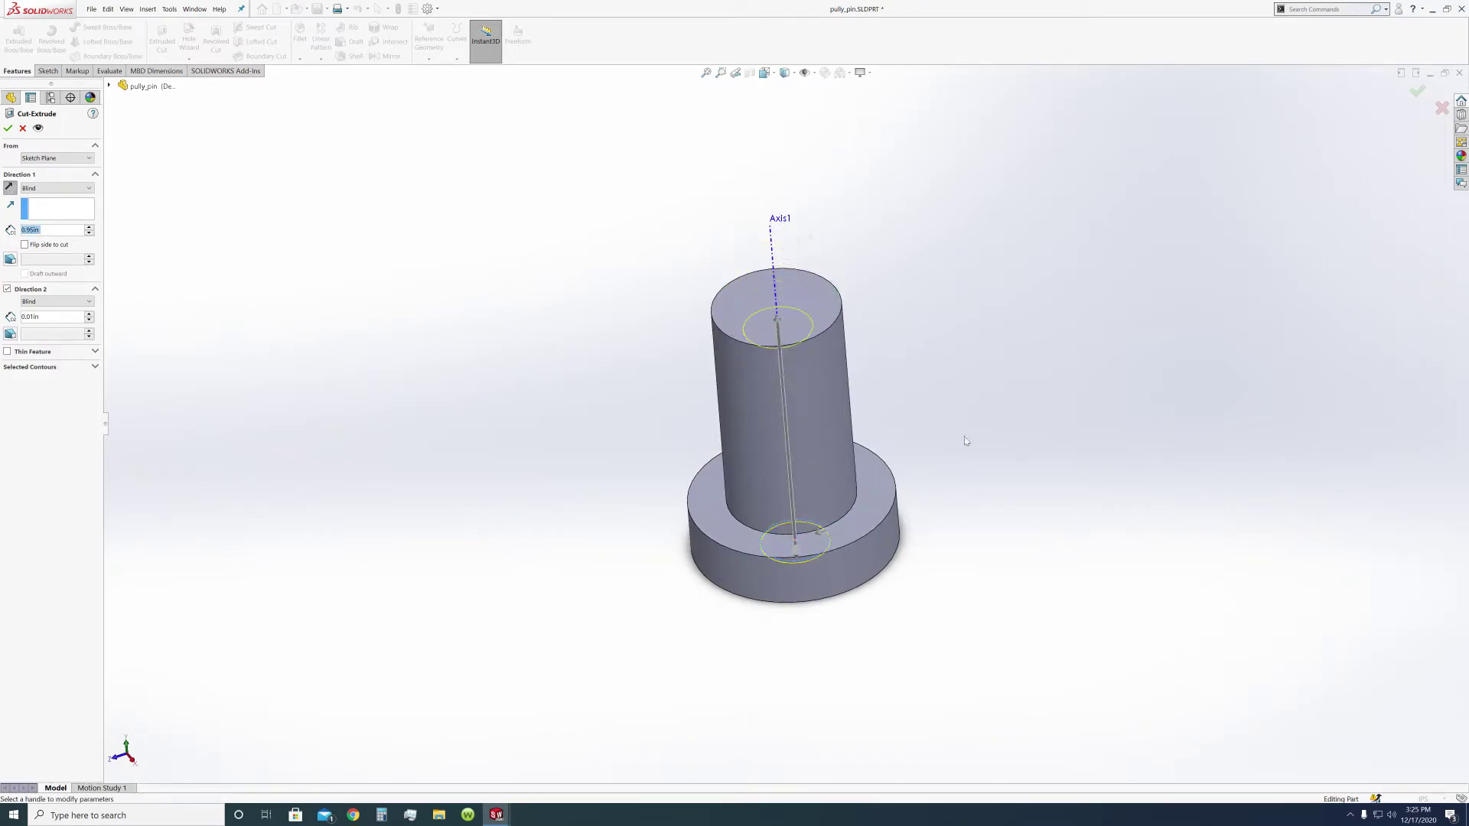
Try Offset From Surface as the end condition for the cut's second direction, and return it to Blind.
middle_drag(954, 436, 958, 291)
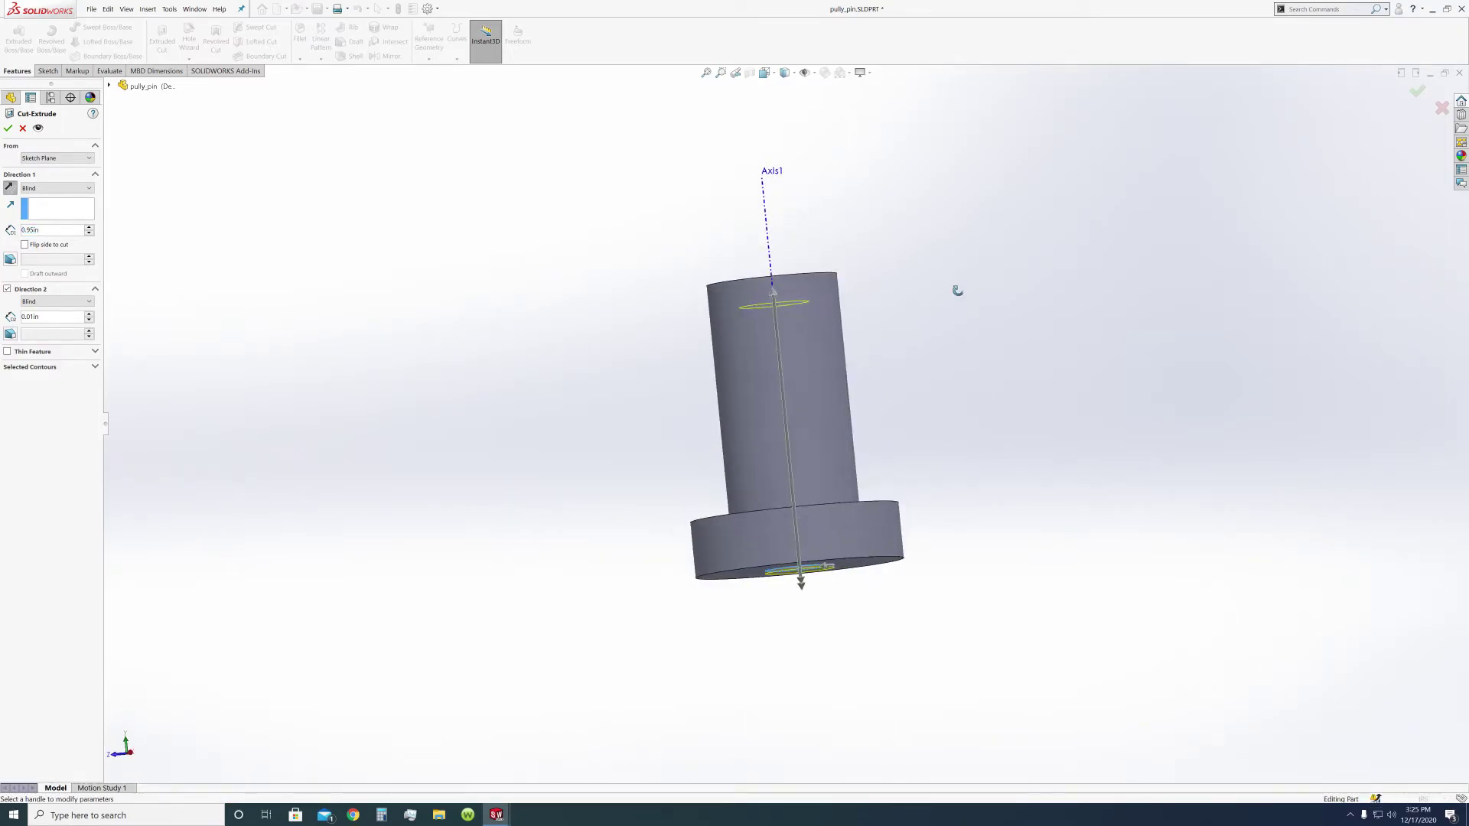
click(801, 586)
click(89, 302)
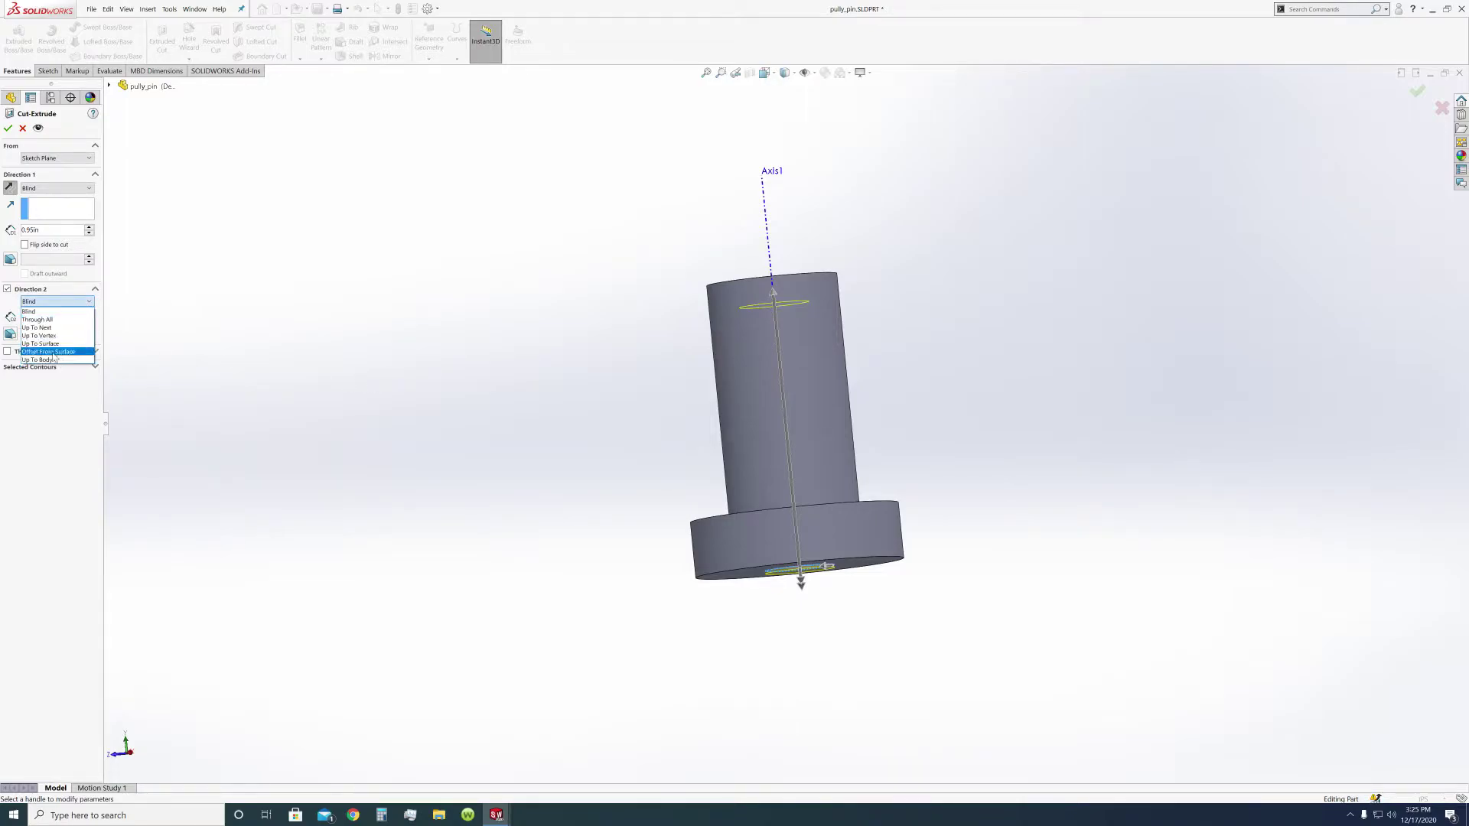
click(48, 352)
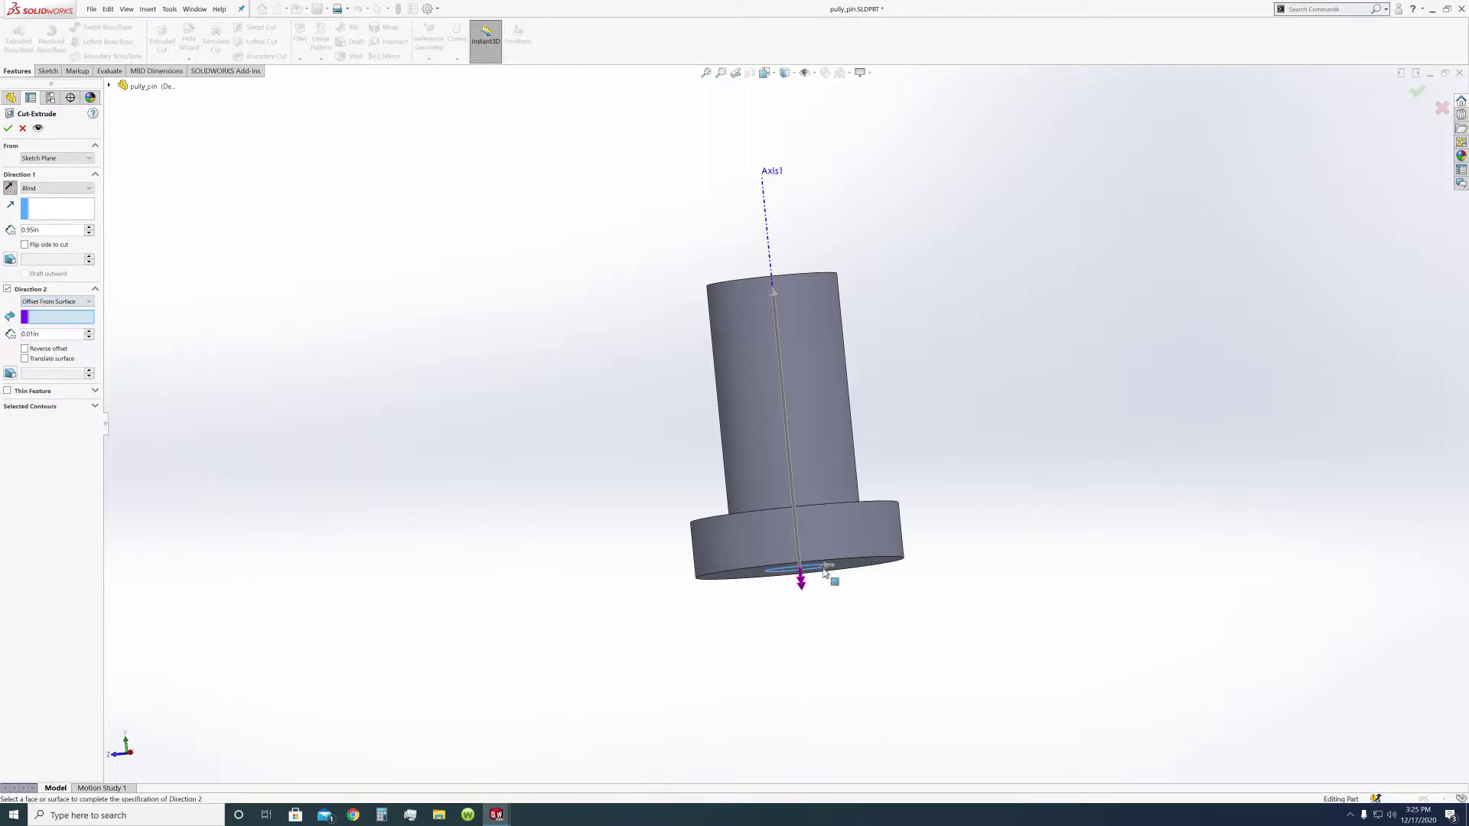
mouse_move(801, 586)
mouse_down()
mouse_move(798, 531)
mouse_move(805, 591)
mouse_move(800, 576)
mouse_up()
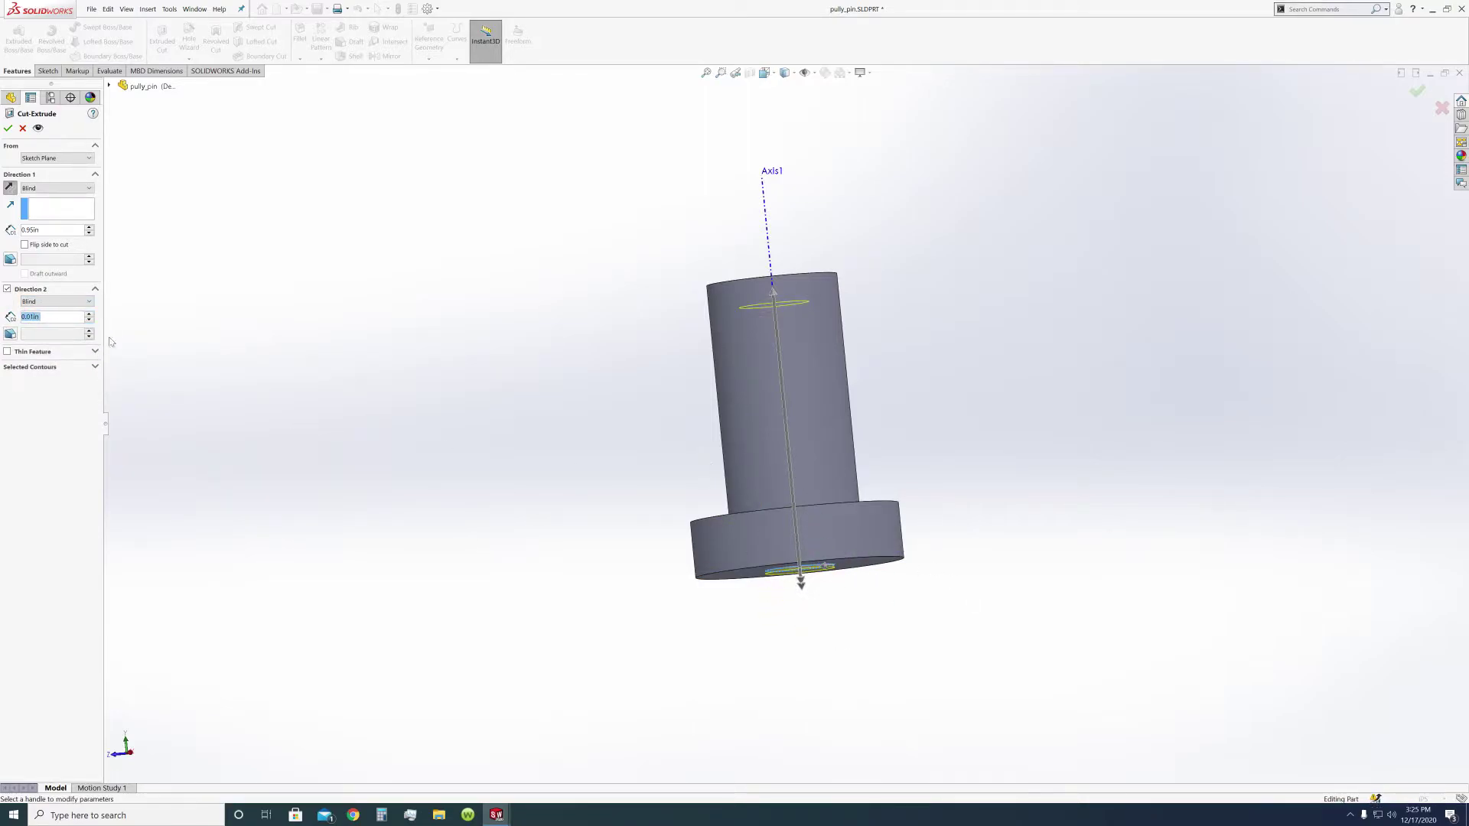
middle_drag(678, 406, 666, 322)
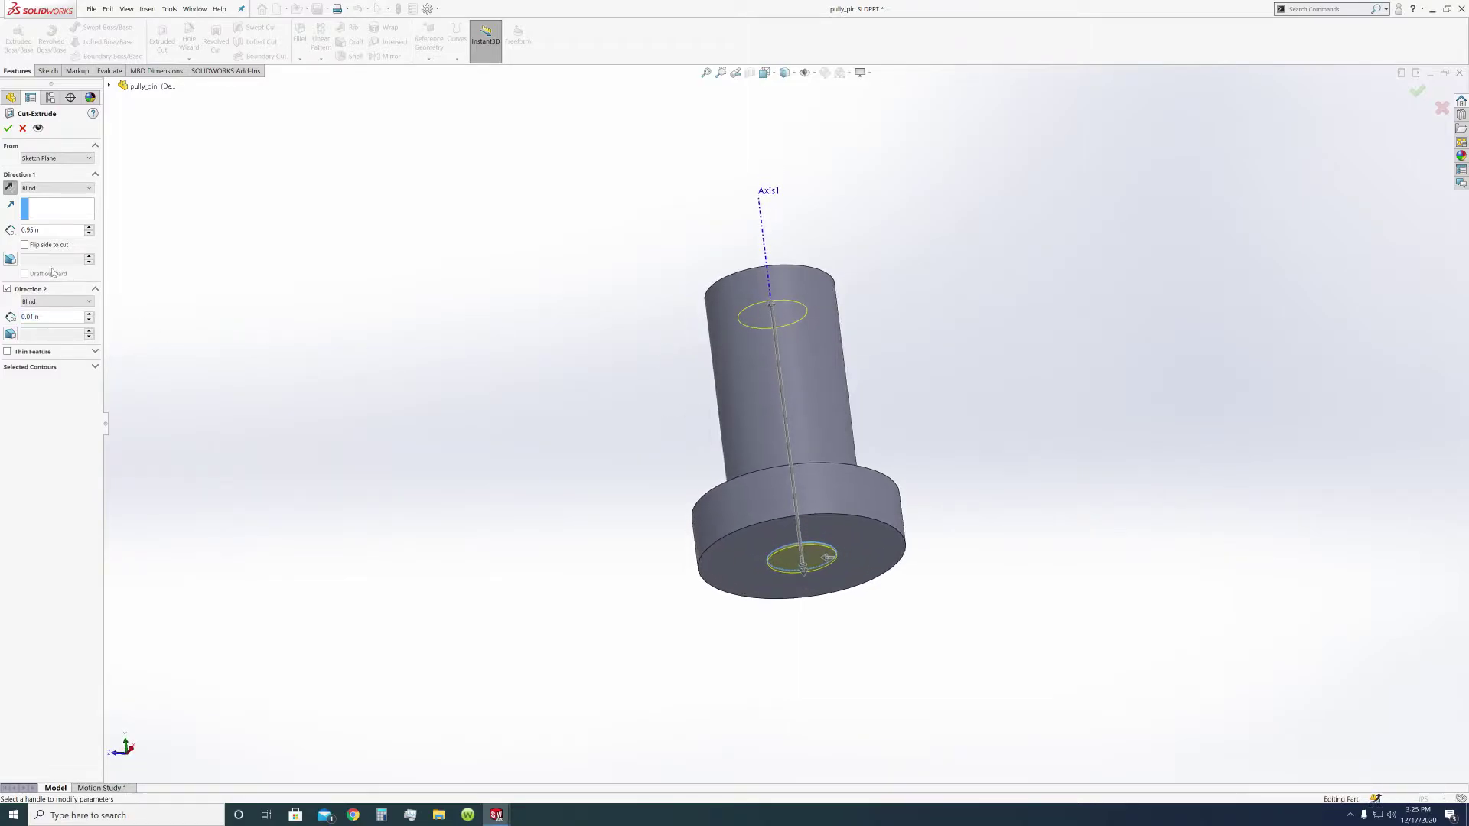
Turn off the cut's second direction and complete the cut through the full length of the pin.
click(7, 290)
middle_drag(446, 390, 304, 606)
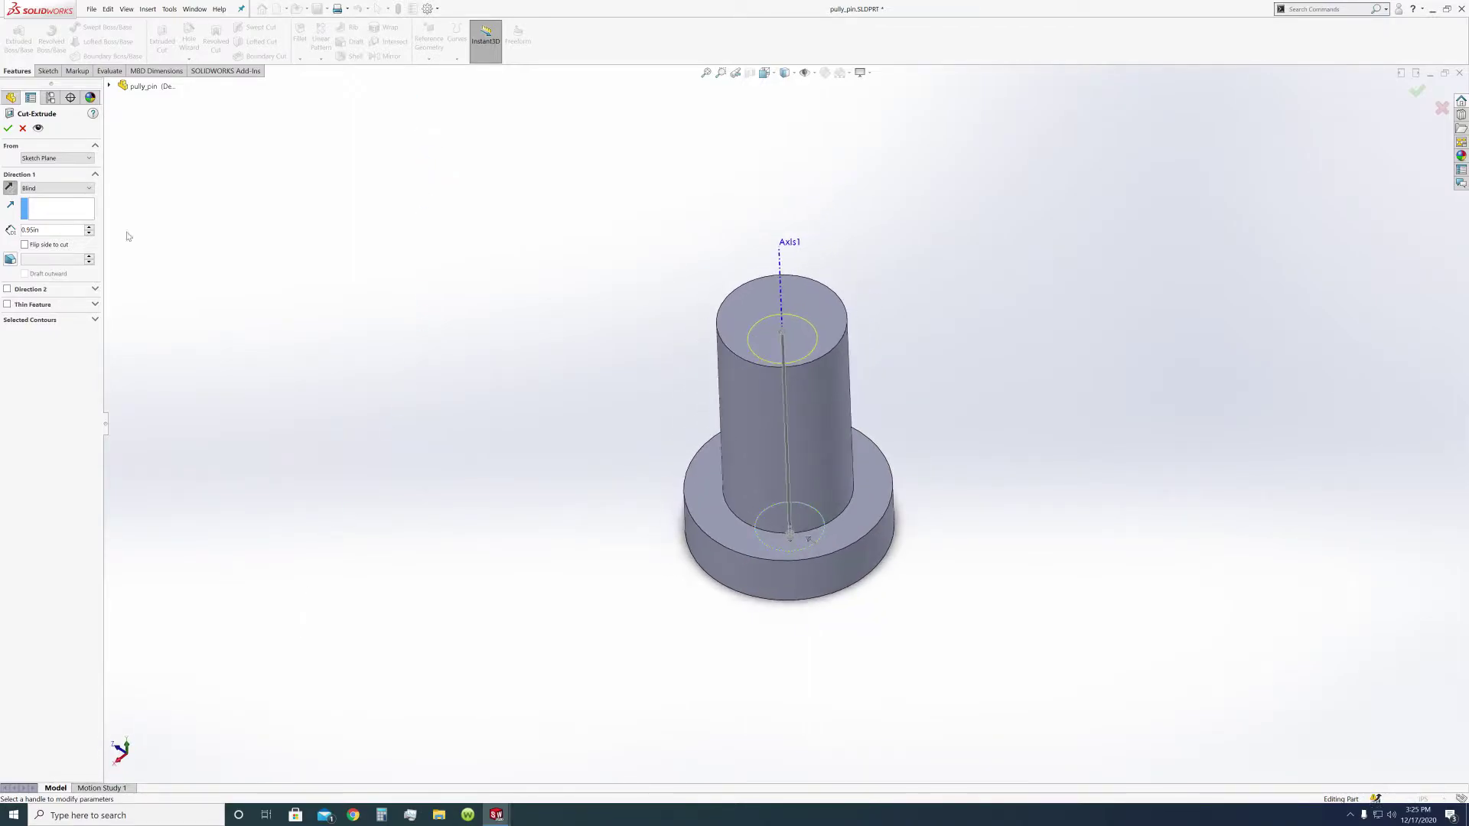
click(81, 191)
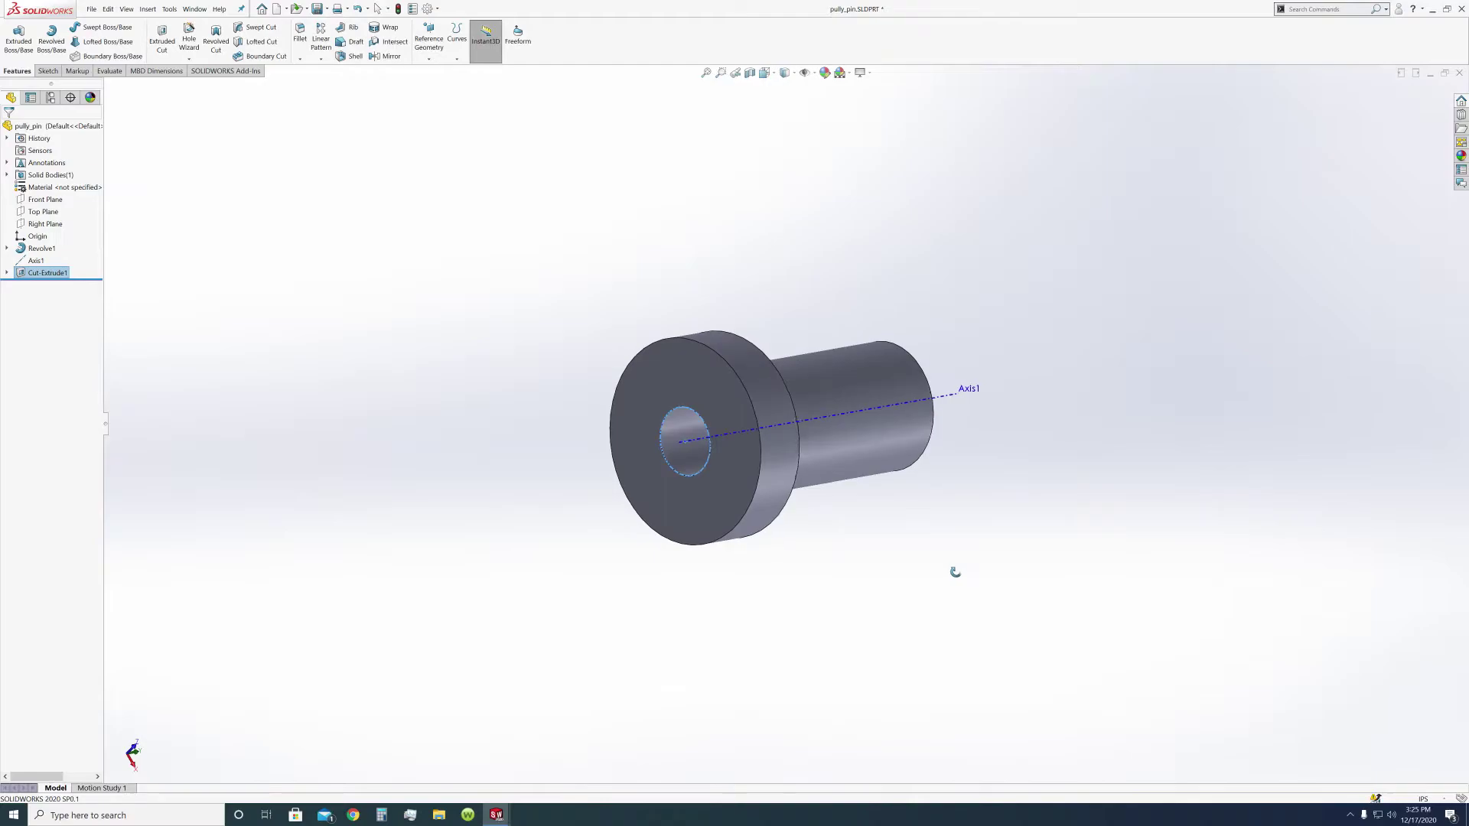
Inspect the through hole from the head end, restore the isometric view and save the part.
middle_drag(955, 573, 858, 563)
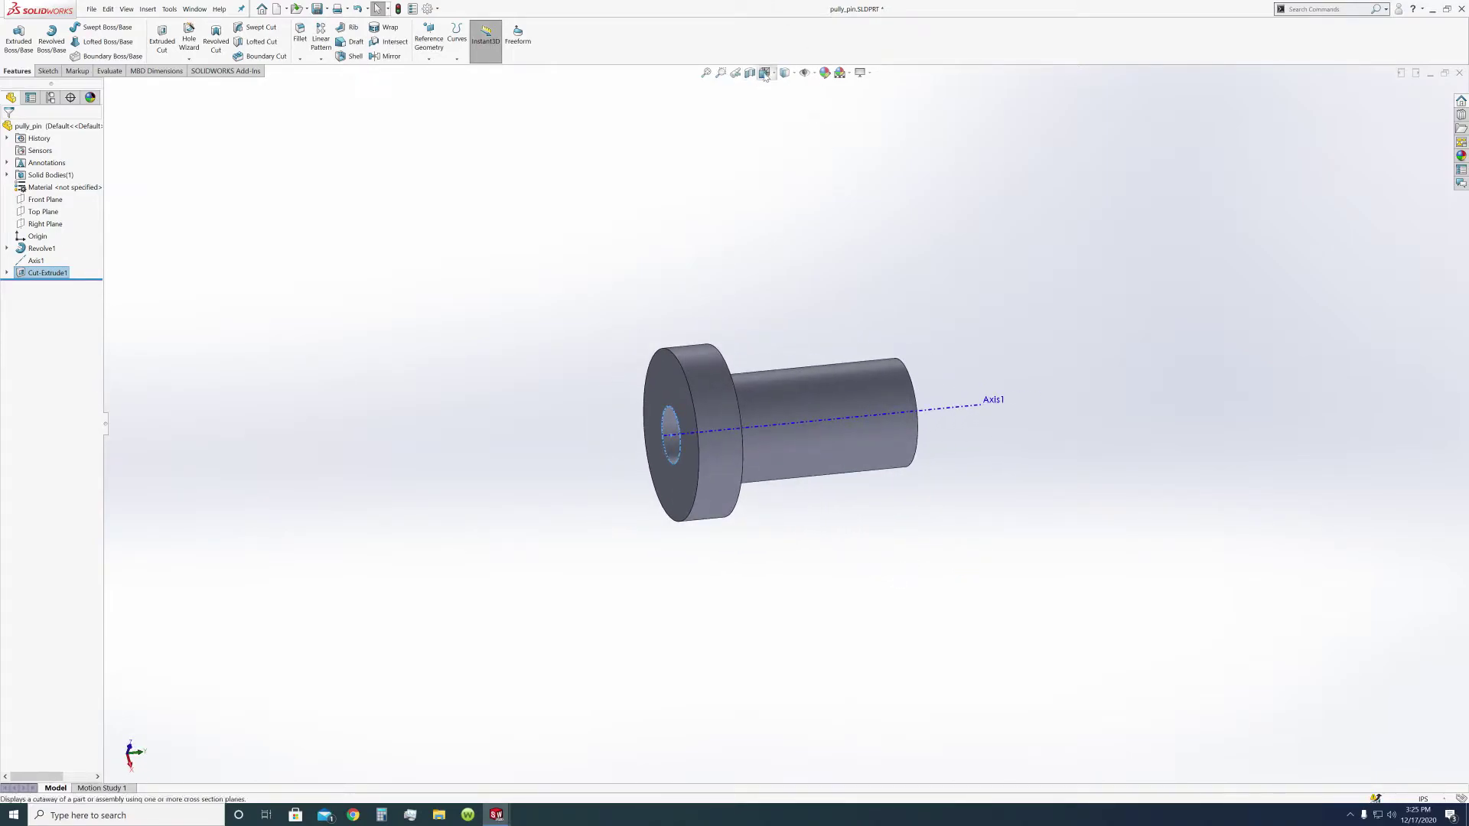
click(794, 74)
click(813, 75)
click(764, 73)
click(825, 104)
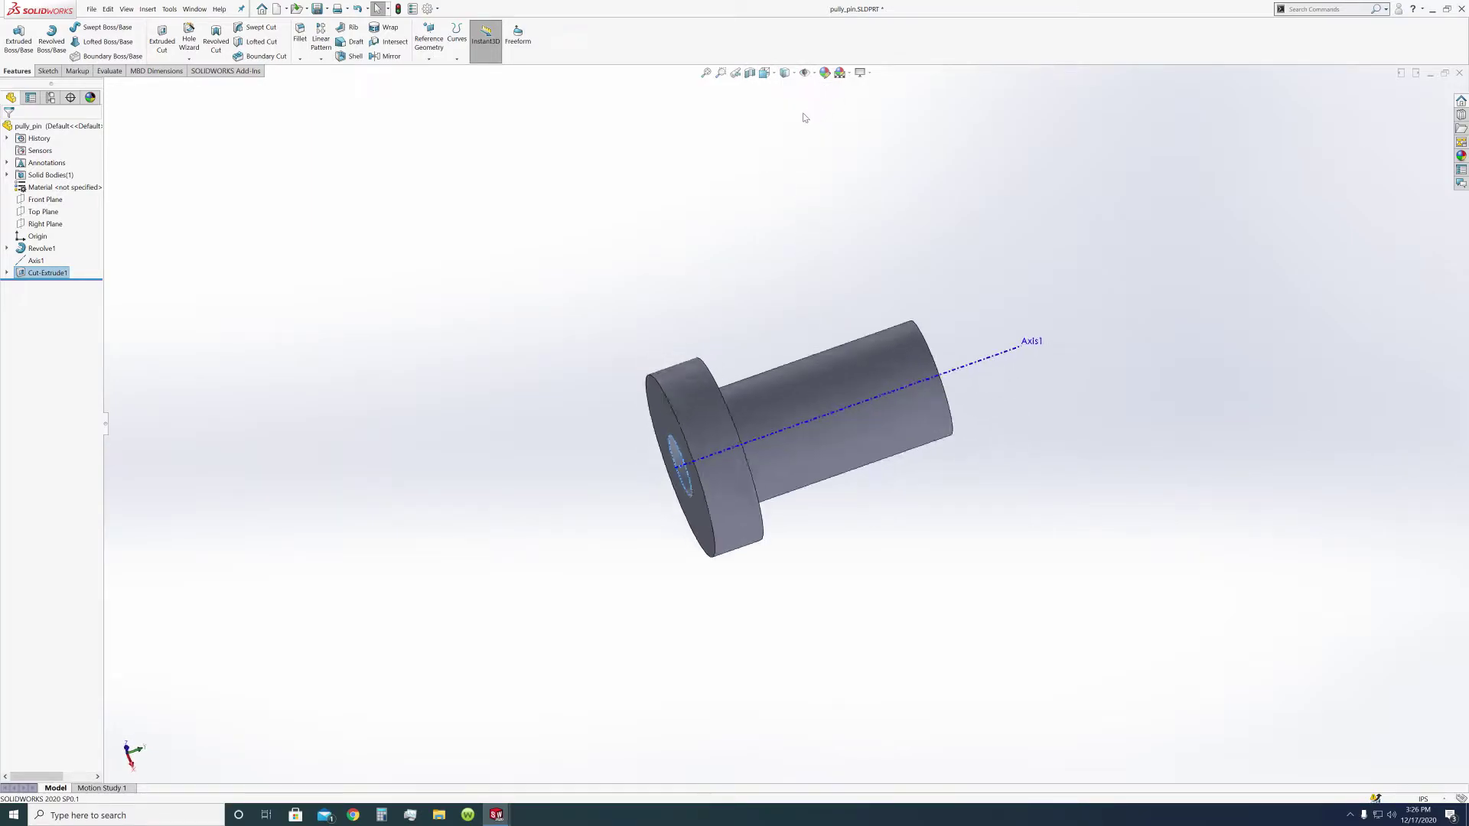
click(317, 10)
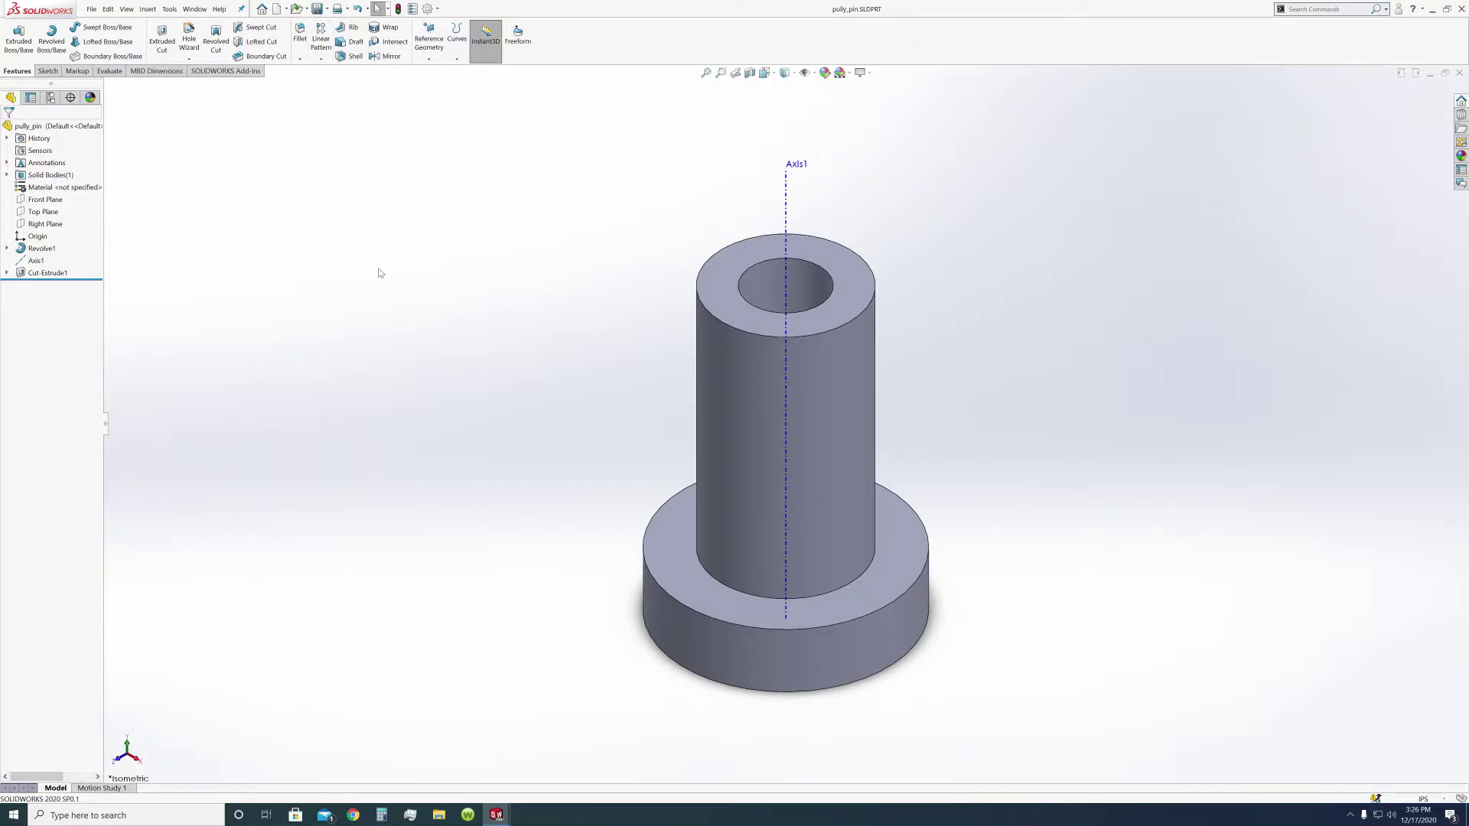
Create a new part and sketch one horizontal and one vertical construction line on the Front Plane.
click(286, 9)
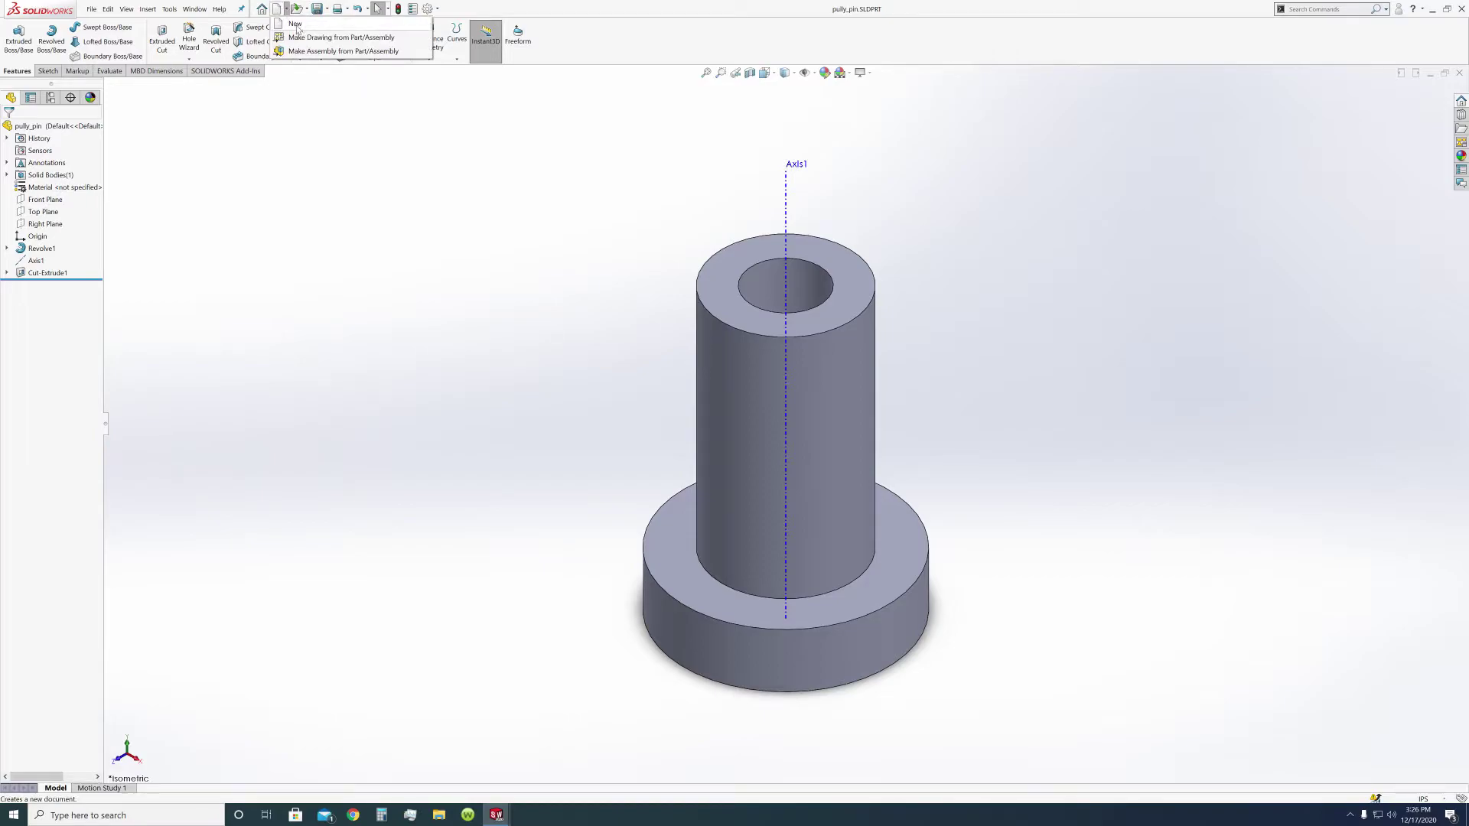
click(295, 23)
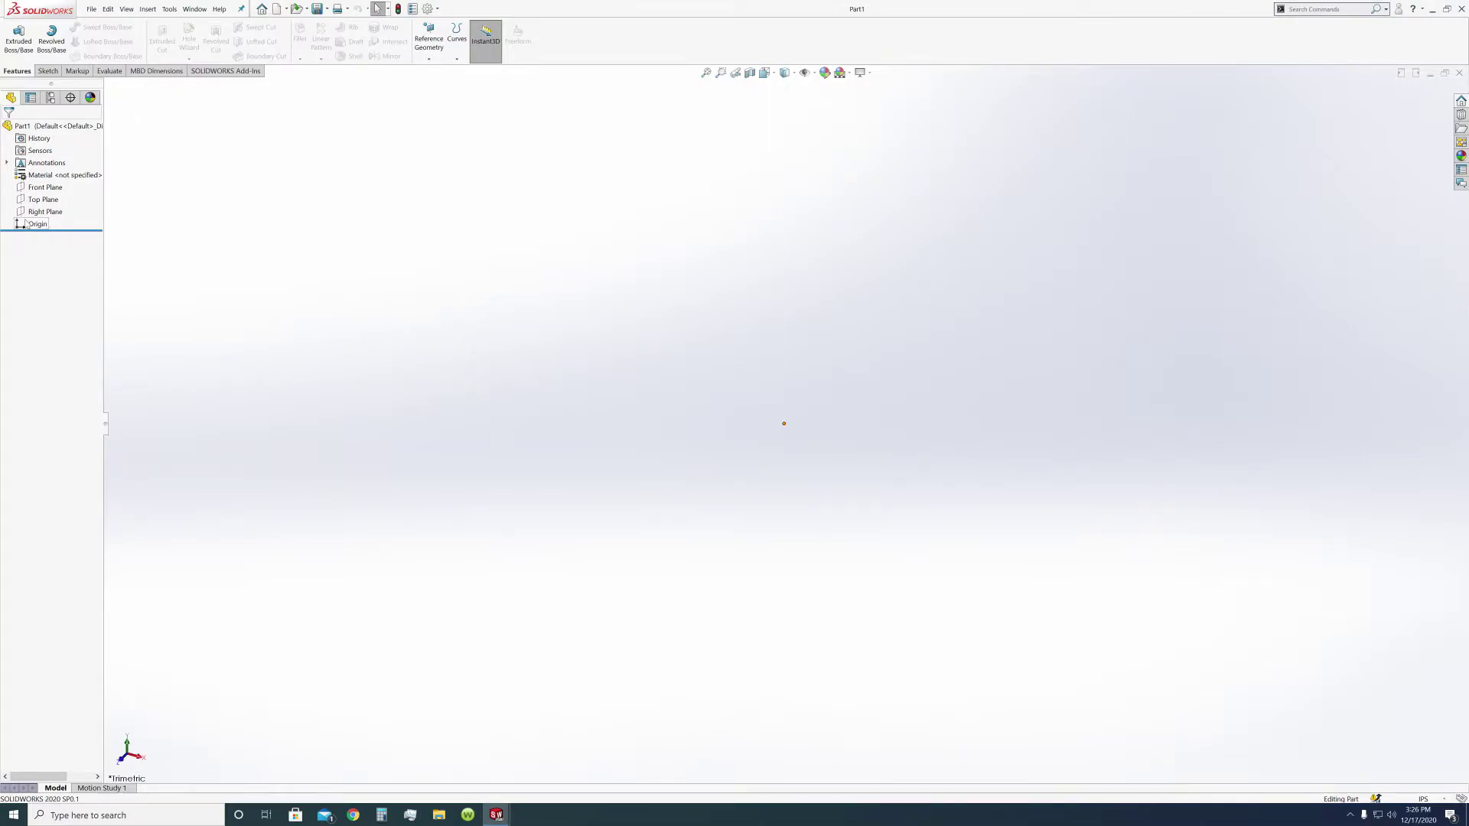
click(42, 189)
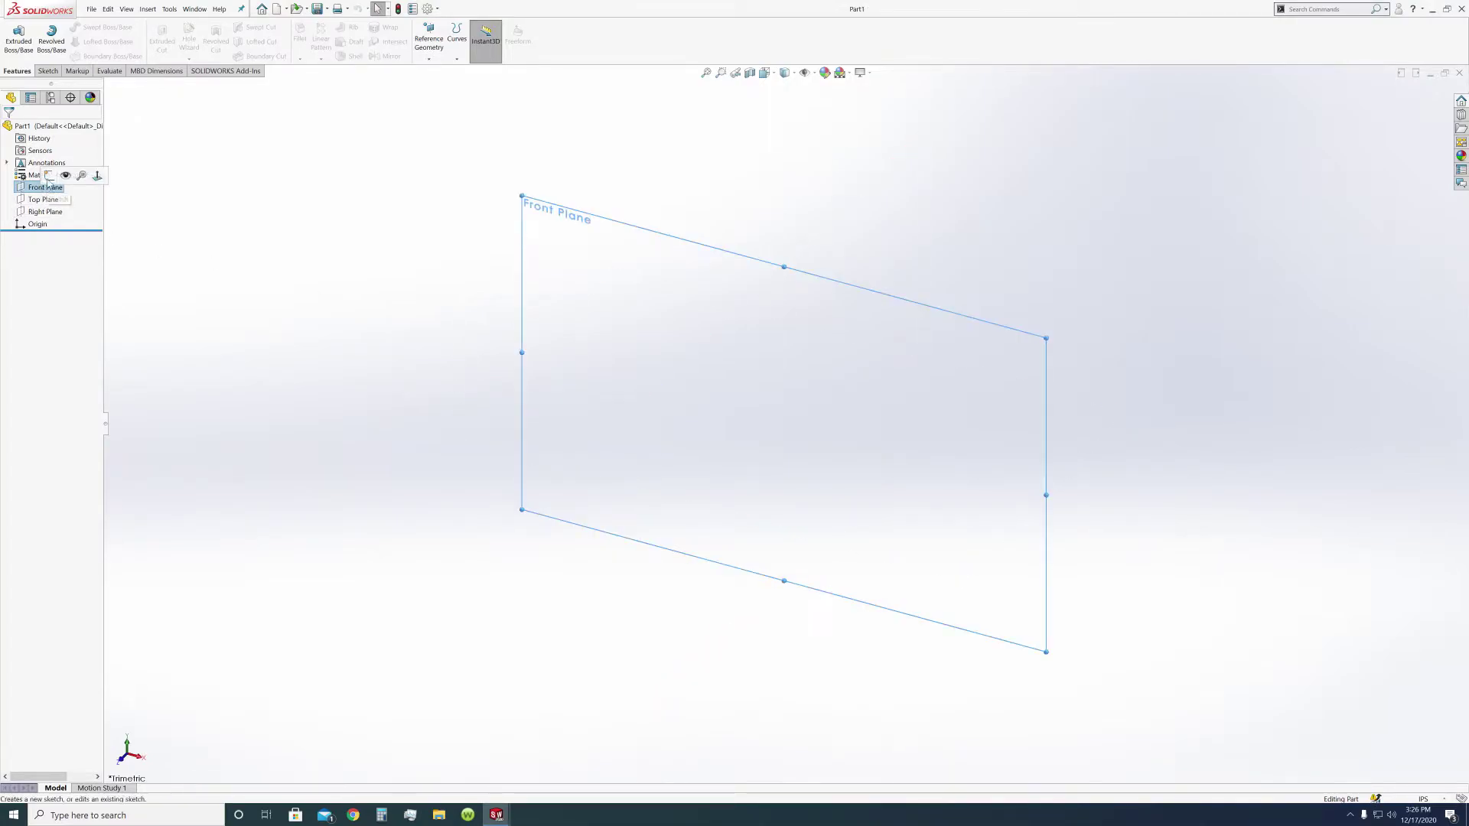
click(48, 176)
click(78, 27)
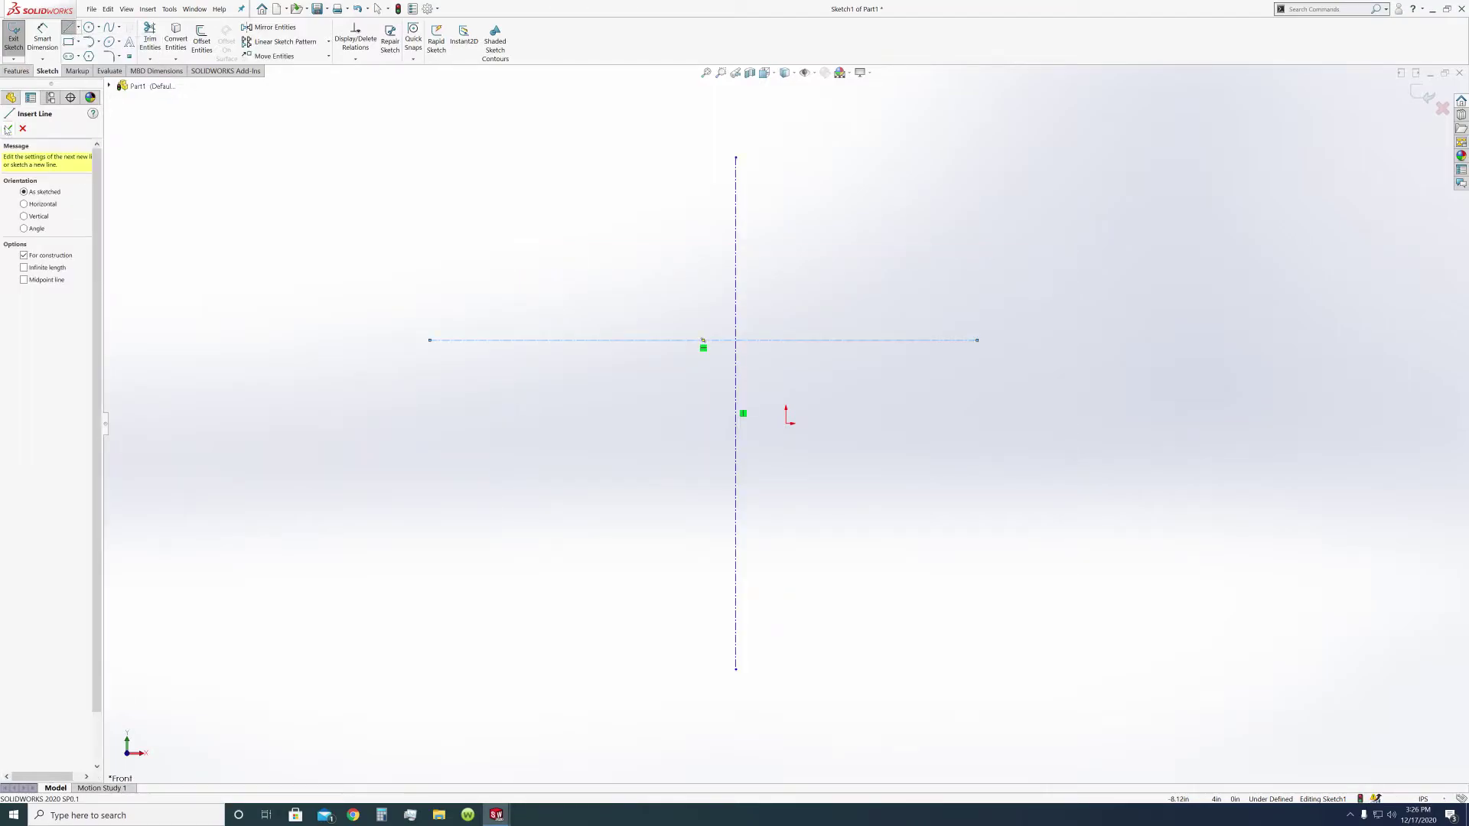
key(Escape)
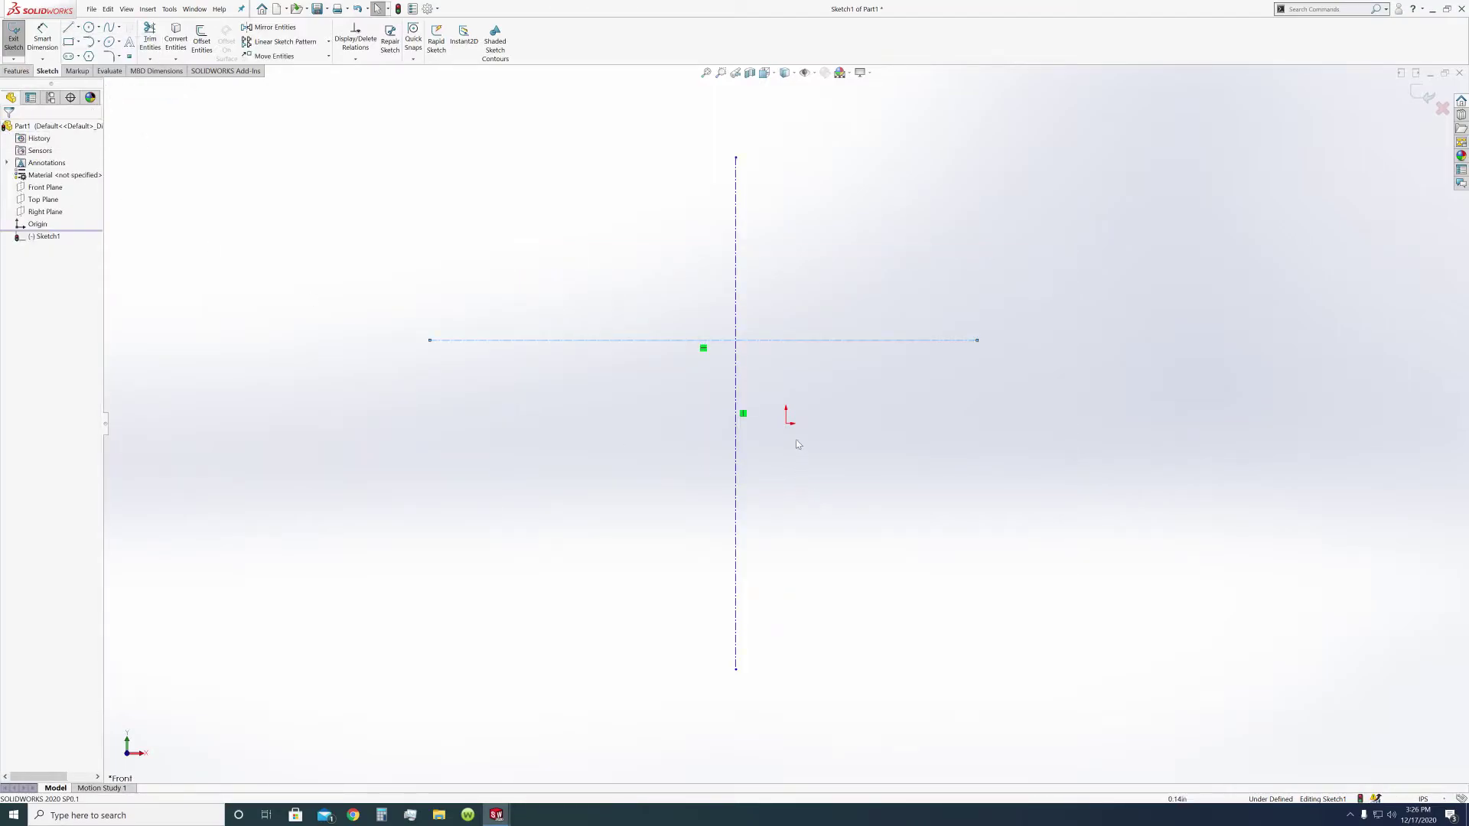
key(super)
click(566, 481)
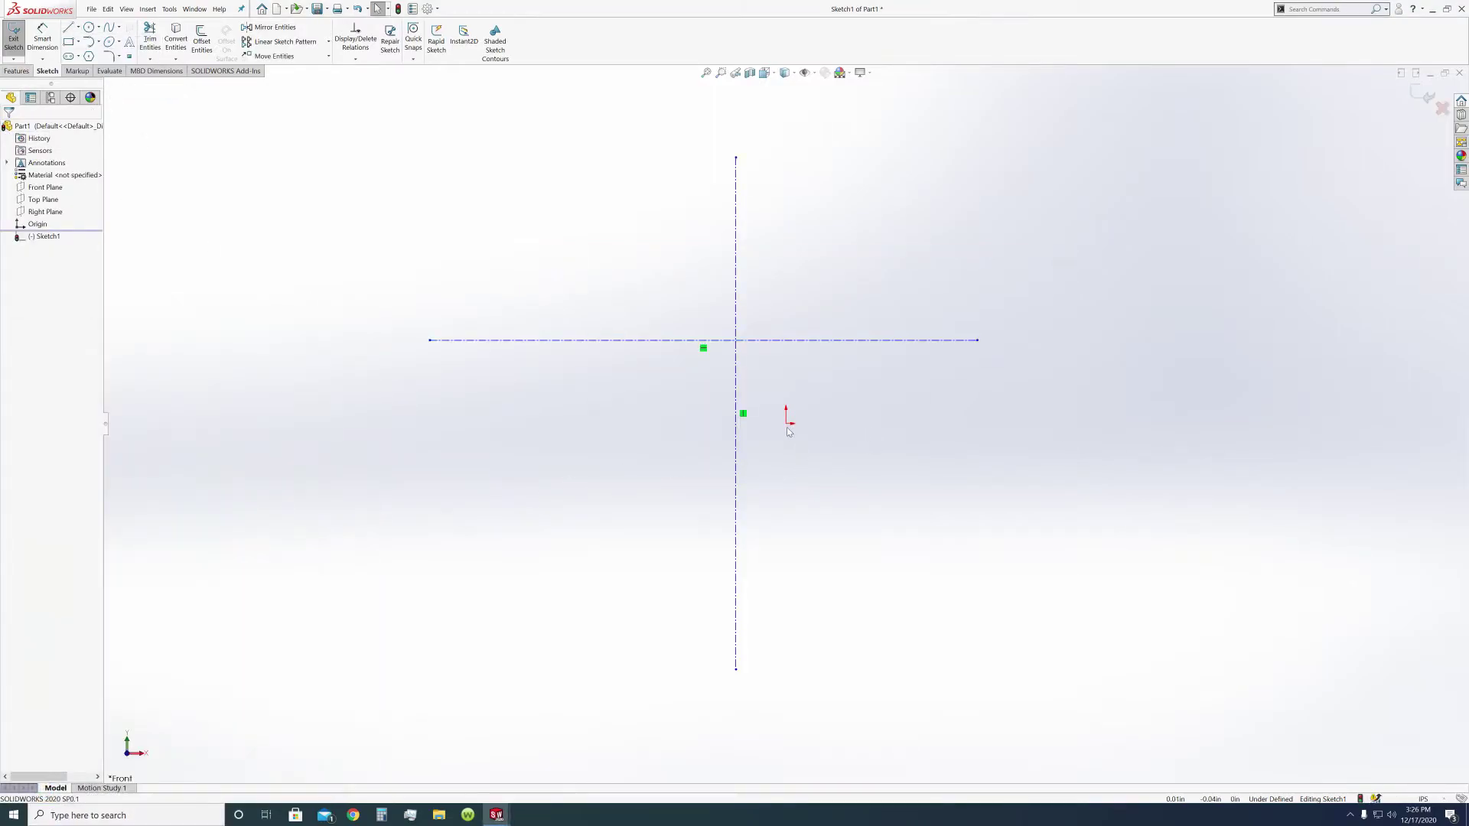
Make the horizontal and the vertical construction line each coincident with the origin.
click(789, 429)
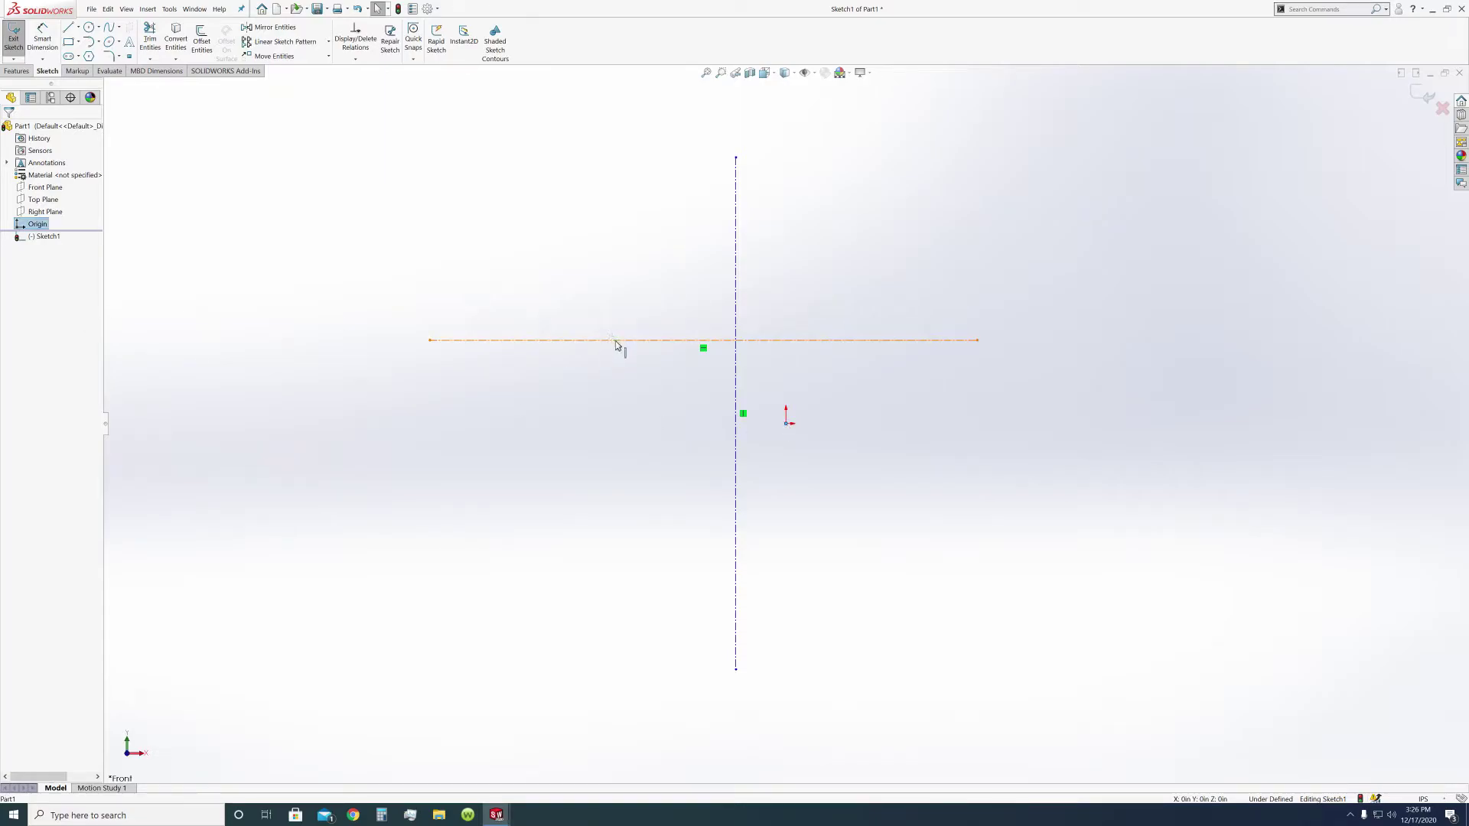
ctrl+click(616, 341)
click(9, 292)
click(751, 401)
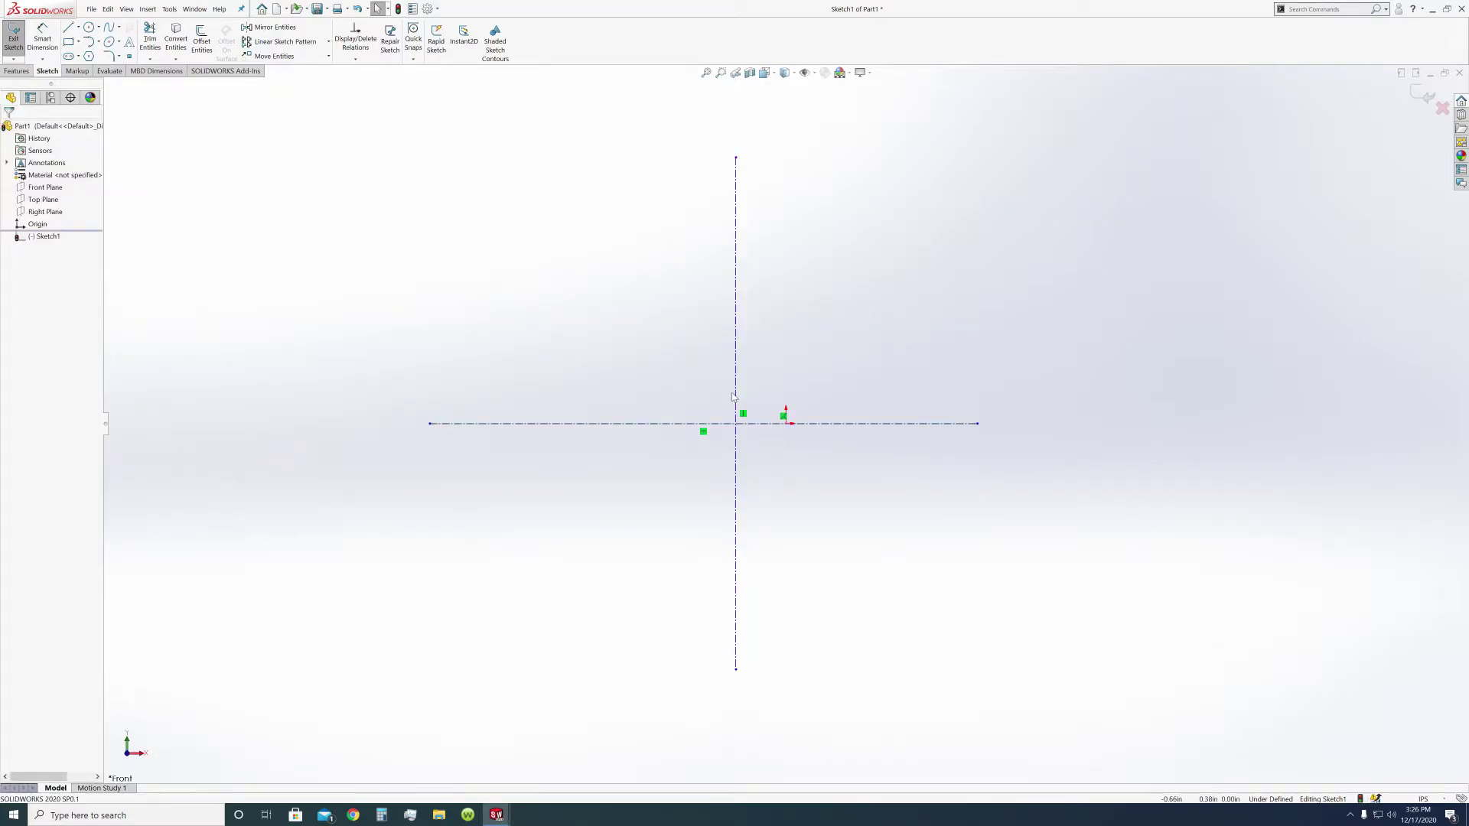
click(735, 397)
ctrl+click(735, 423)
click(11, 290)
click(396, 262)
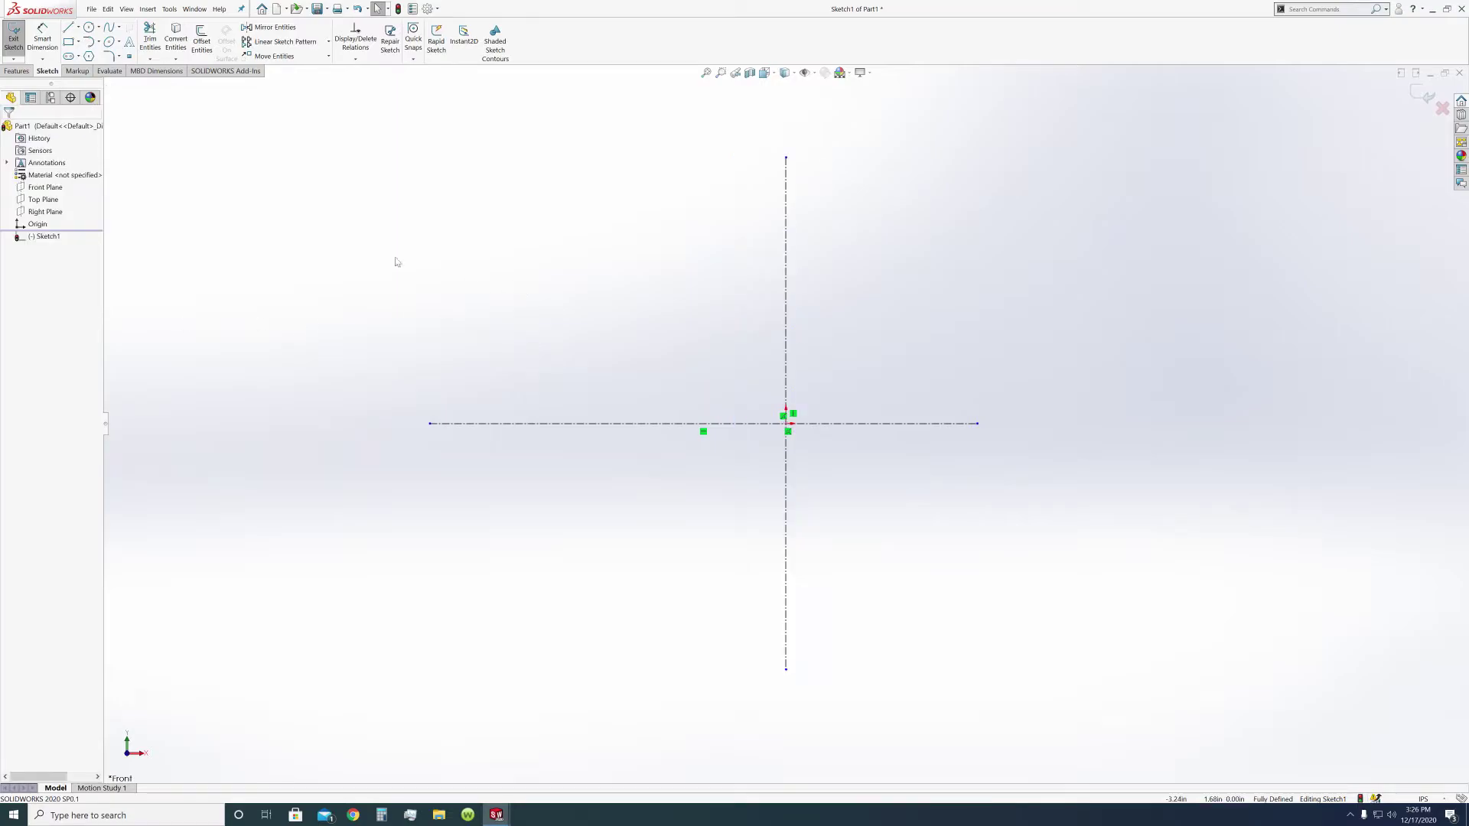
Sketch a closed L-shaped profile about 4.2 in tall and 2.1 in wide, with a narrow upright and a wider foot.
click(68, 28)
click(672, 204)
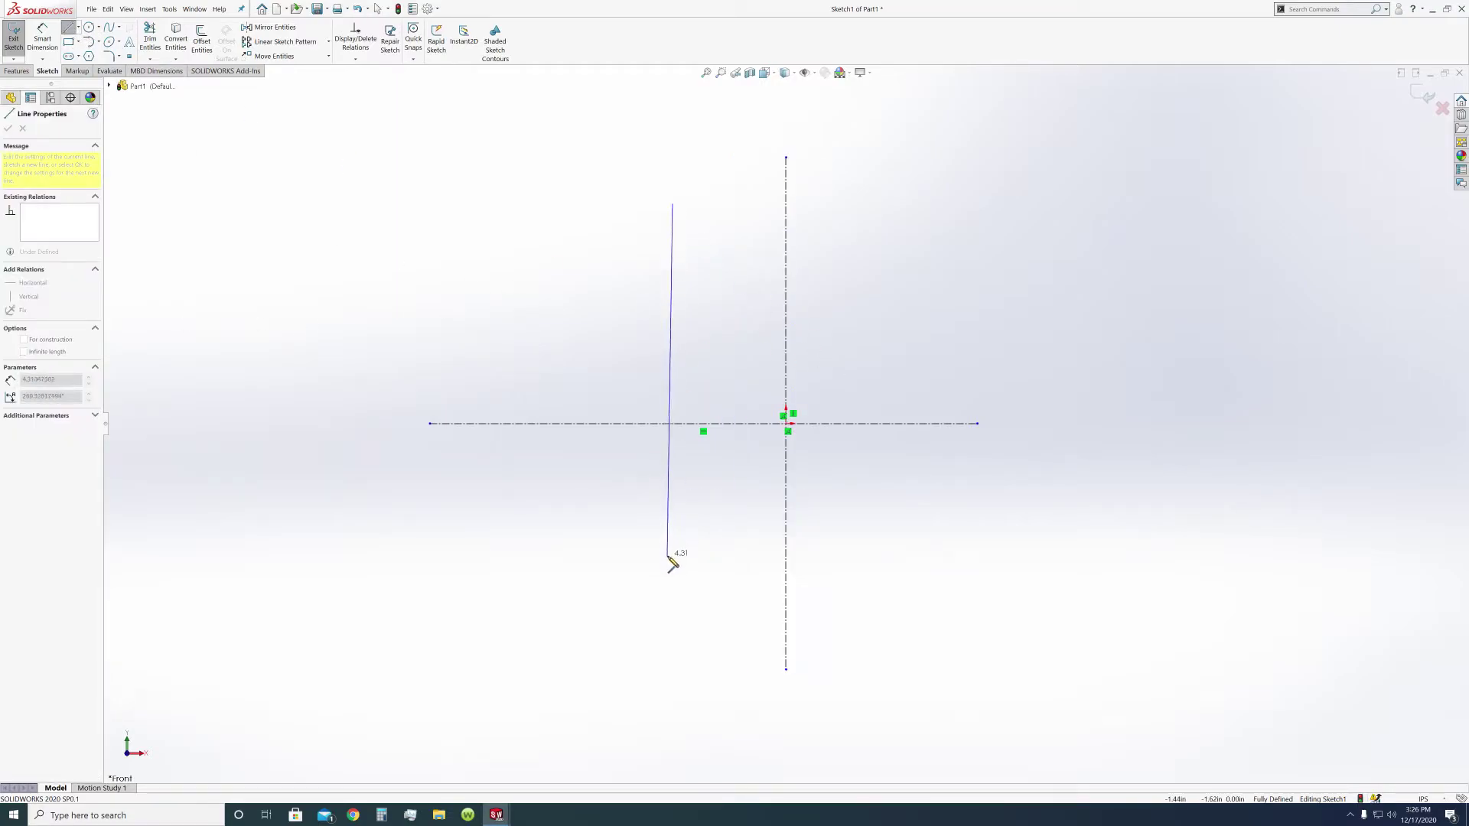
click(673, 555)
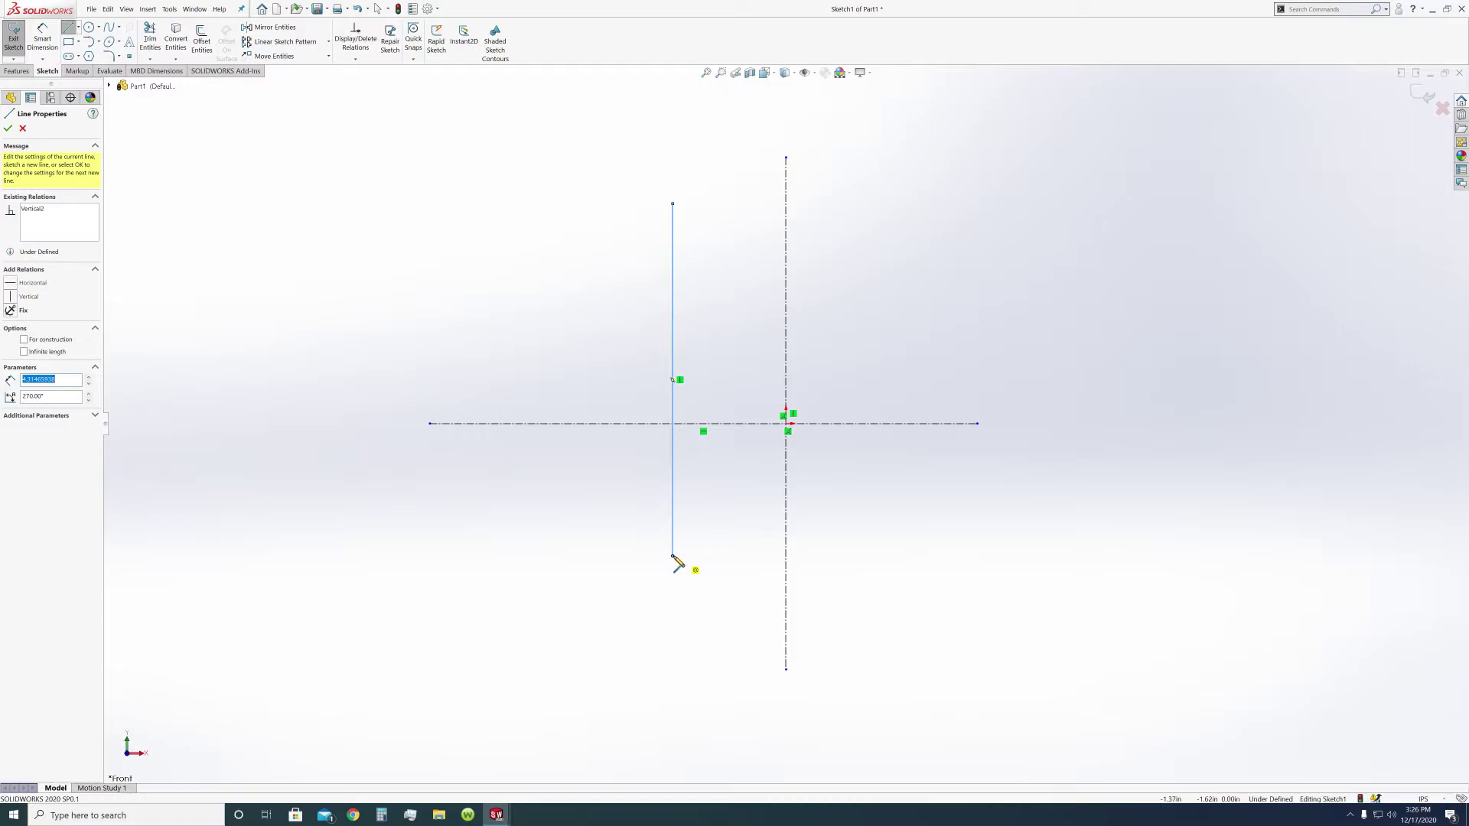
click(847, 555)
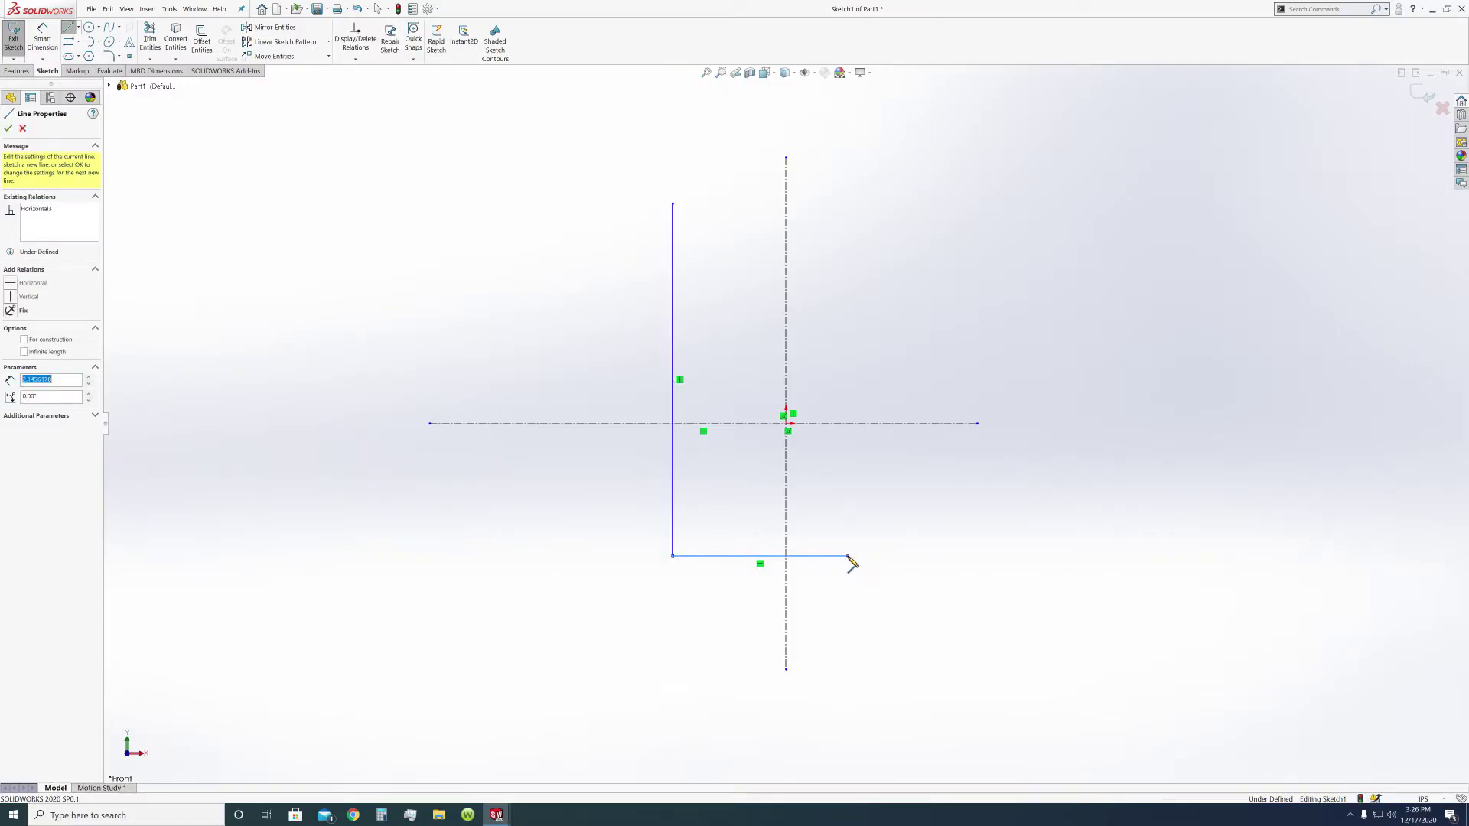
click(848, 472)
click(697, 472)
click(697, 204)
click(672, 203)
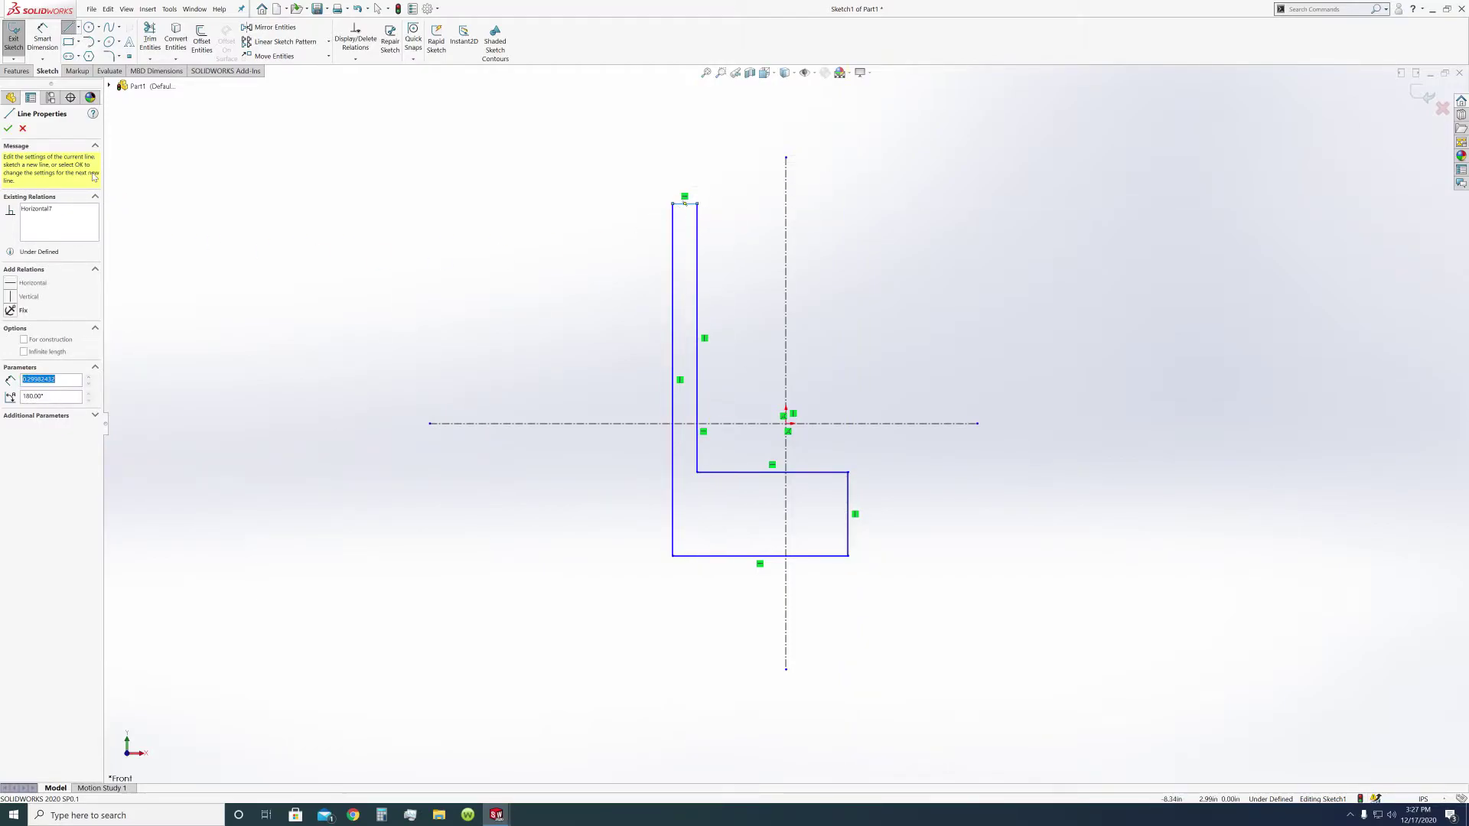
click(6, 129)
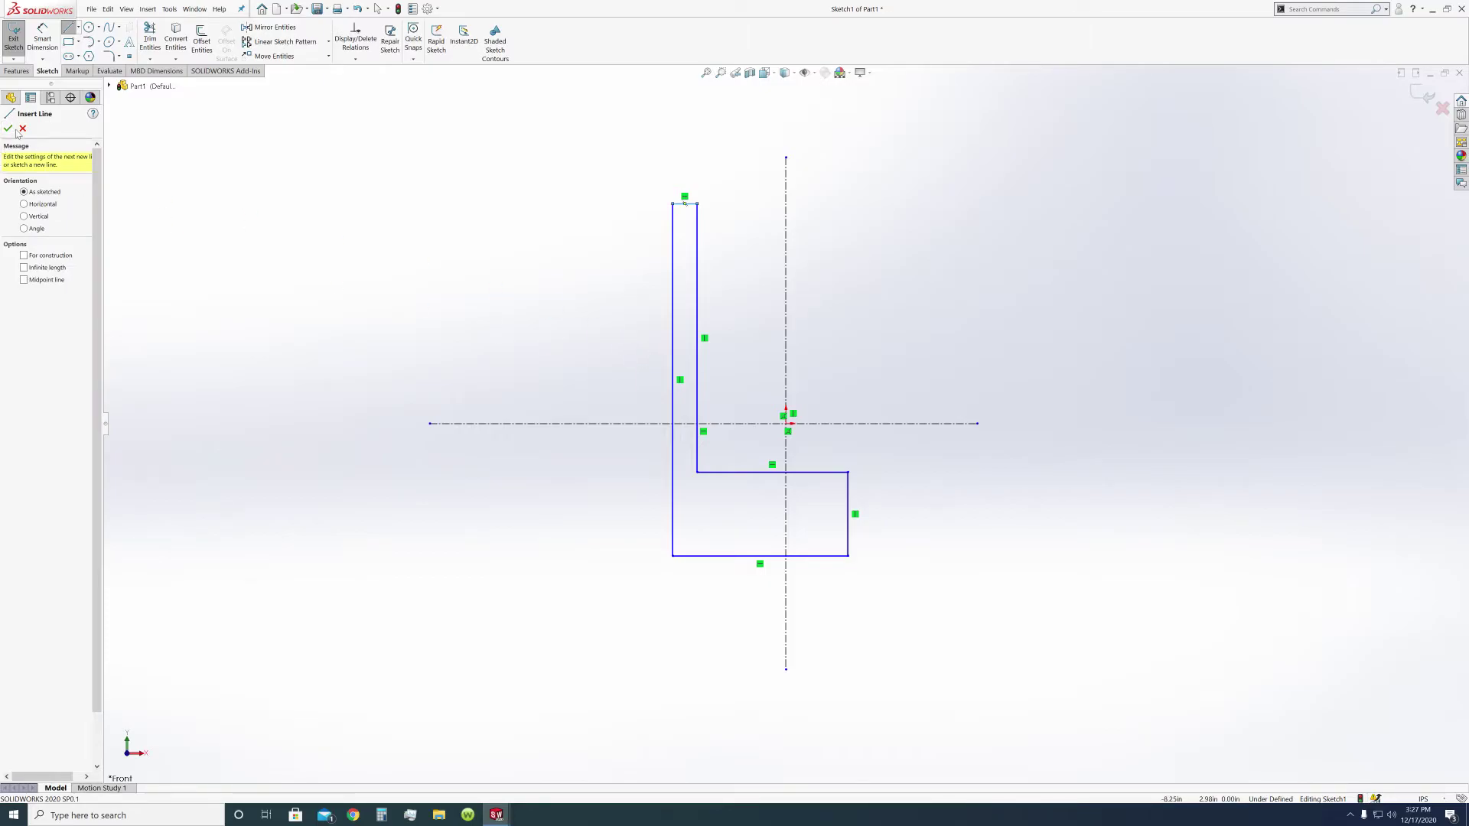
click(22, 128)
key(super)
click(908, 651)
Make the profile's bottom edge collinear with the horizontal construction line.
click(825, 556)
ctrl+click(864, 424)
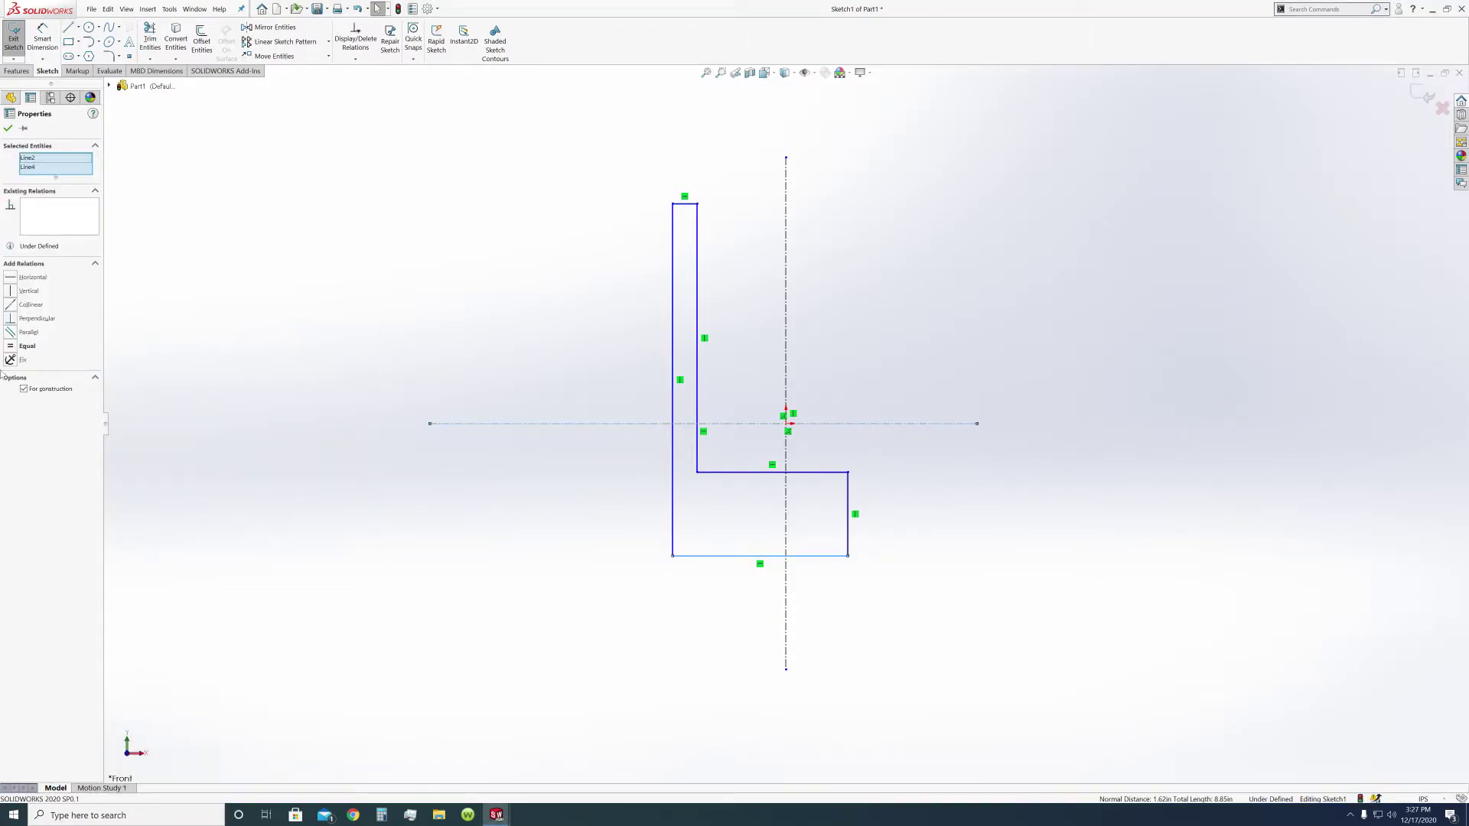
click(11, 304)
key(Escape)
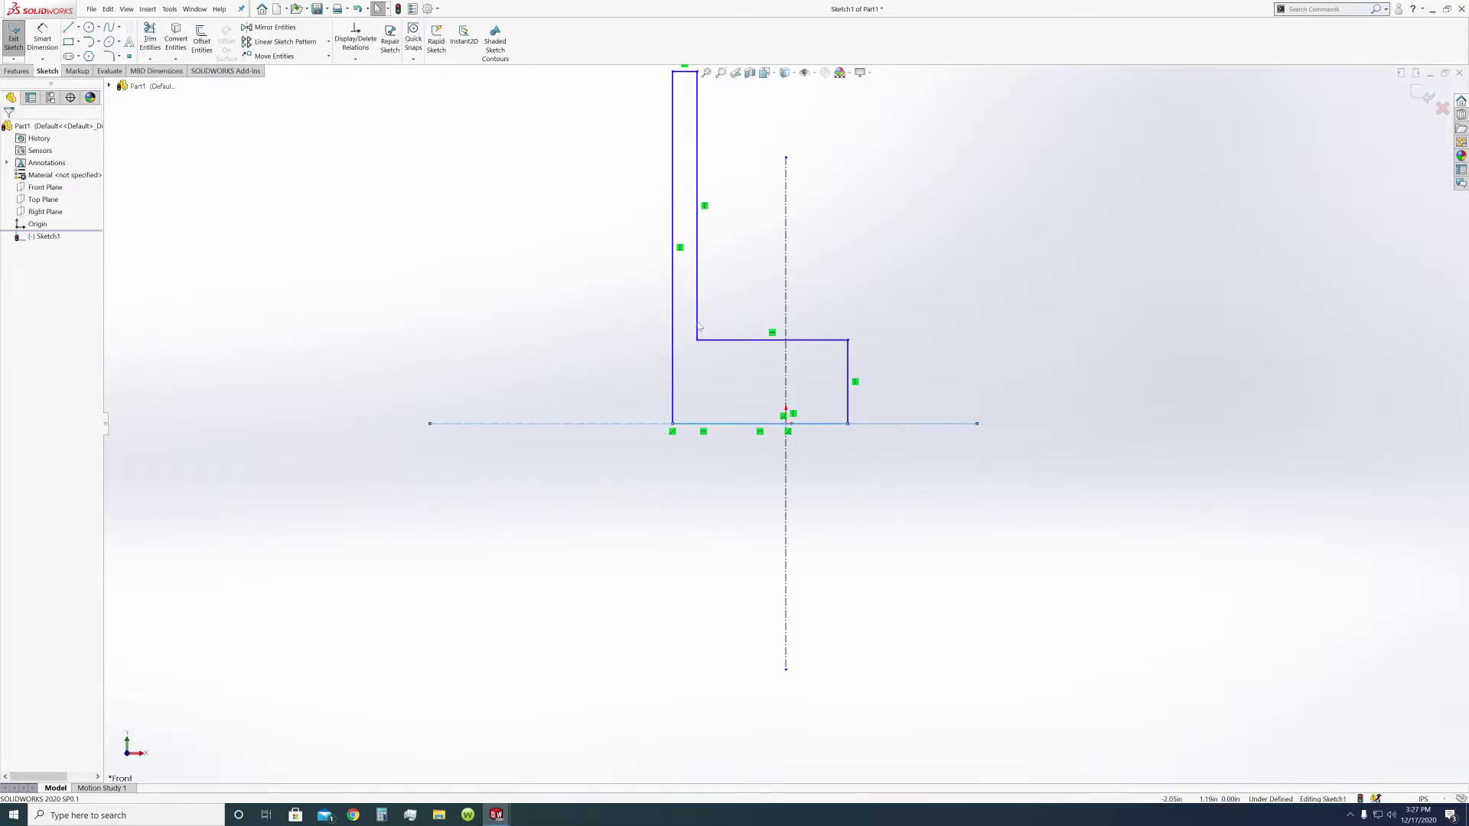
Shift the profile's vertical edges beyond the vertical construction line and make its inner edge collinear with that line.
mouse_move(700, 311)
mouse_down()
mouse_move(872, 337)
mouse_move(955, 401)
mouse_up()
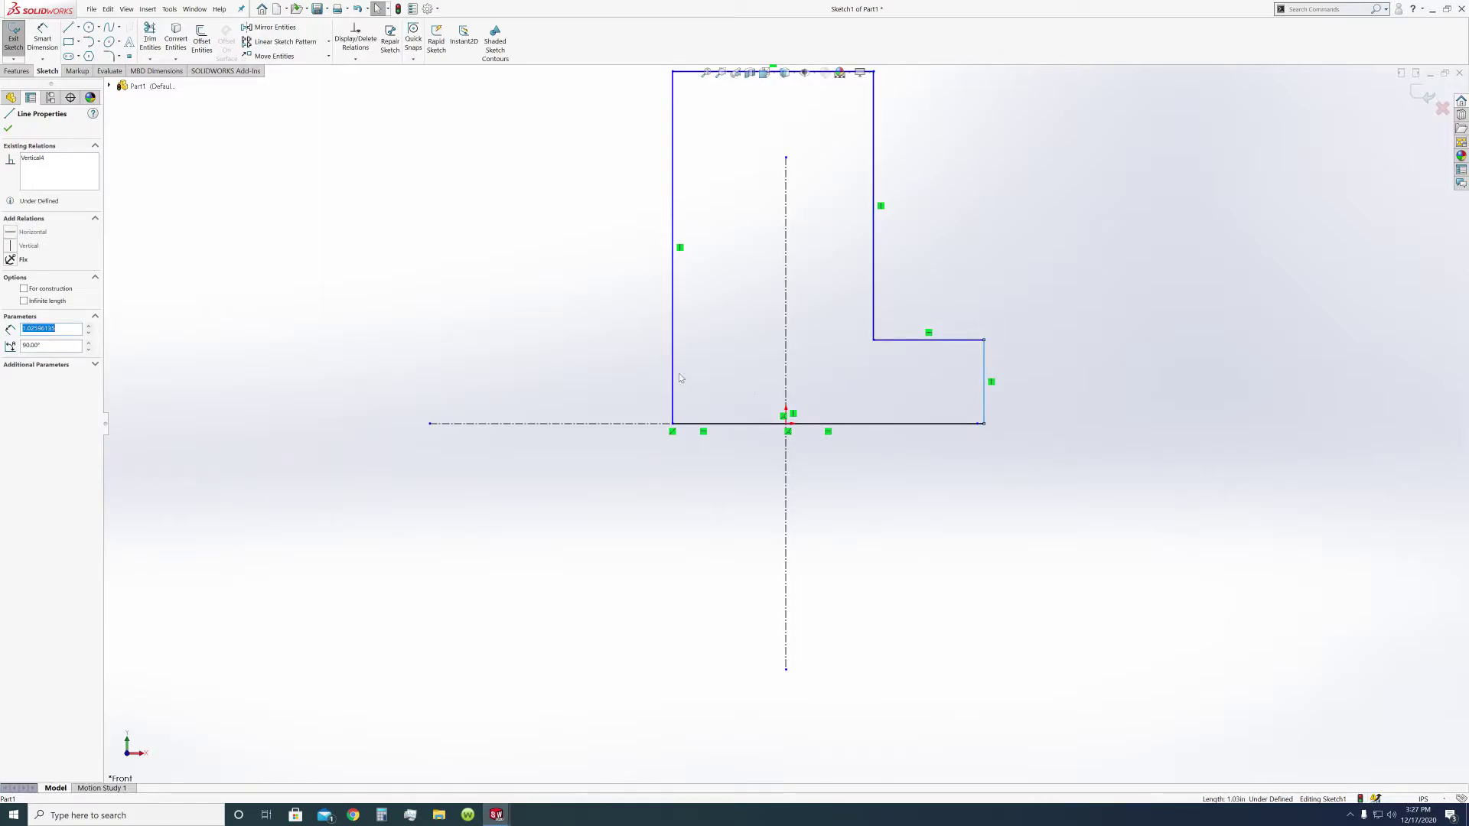
drag(675, 376, 828, 369)
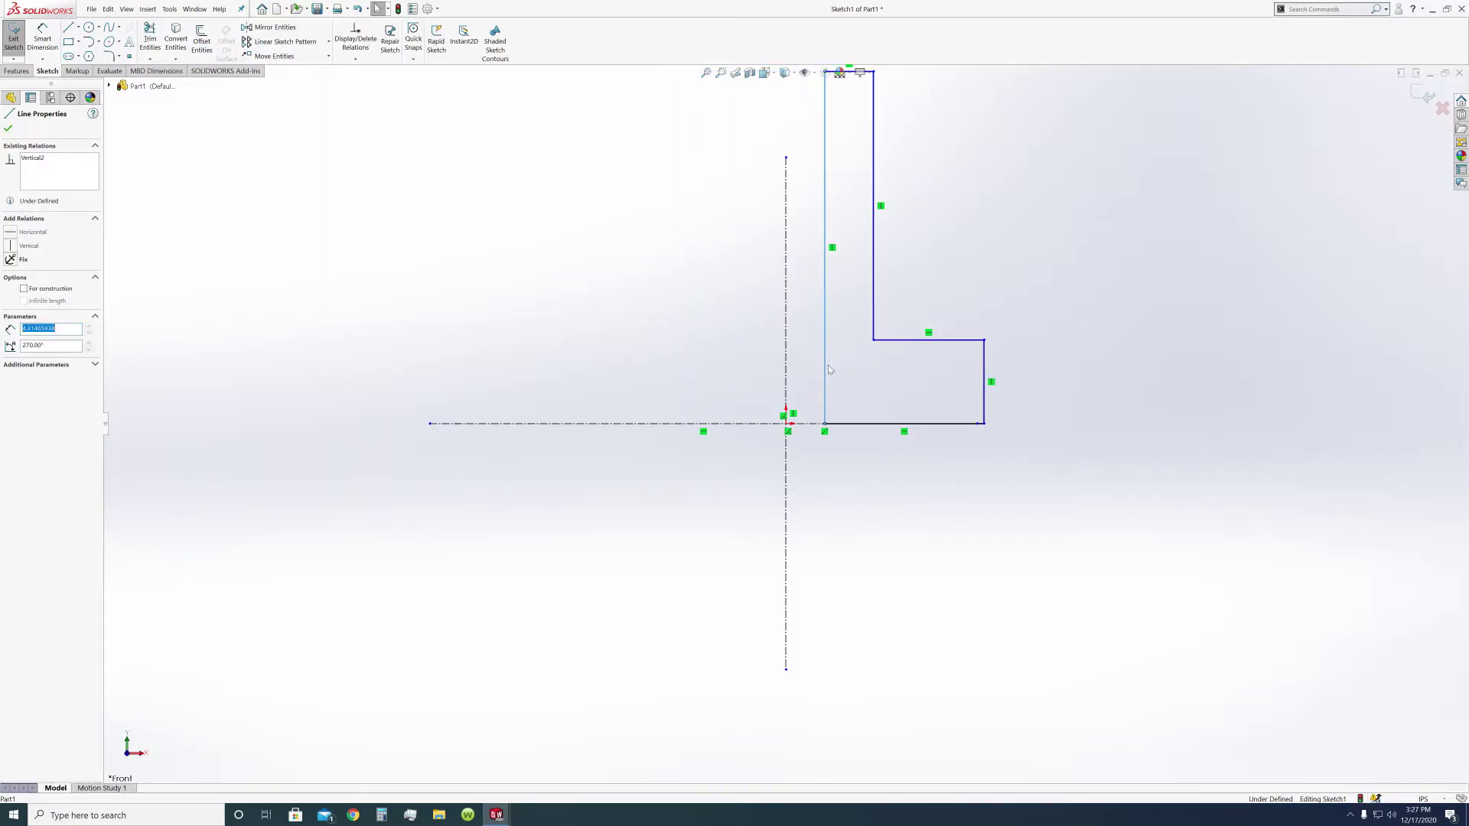
ctrl+click(786, 367)
click(10, 307)
Shorten the profile's upright and narrow it to about 0.34 in.
scroll(901, 164, down, 2)
scroll(843, 156, up, 3)
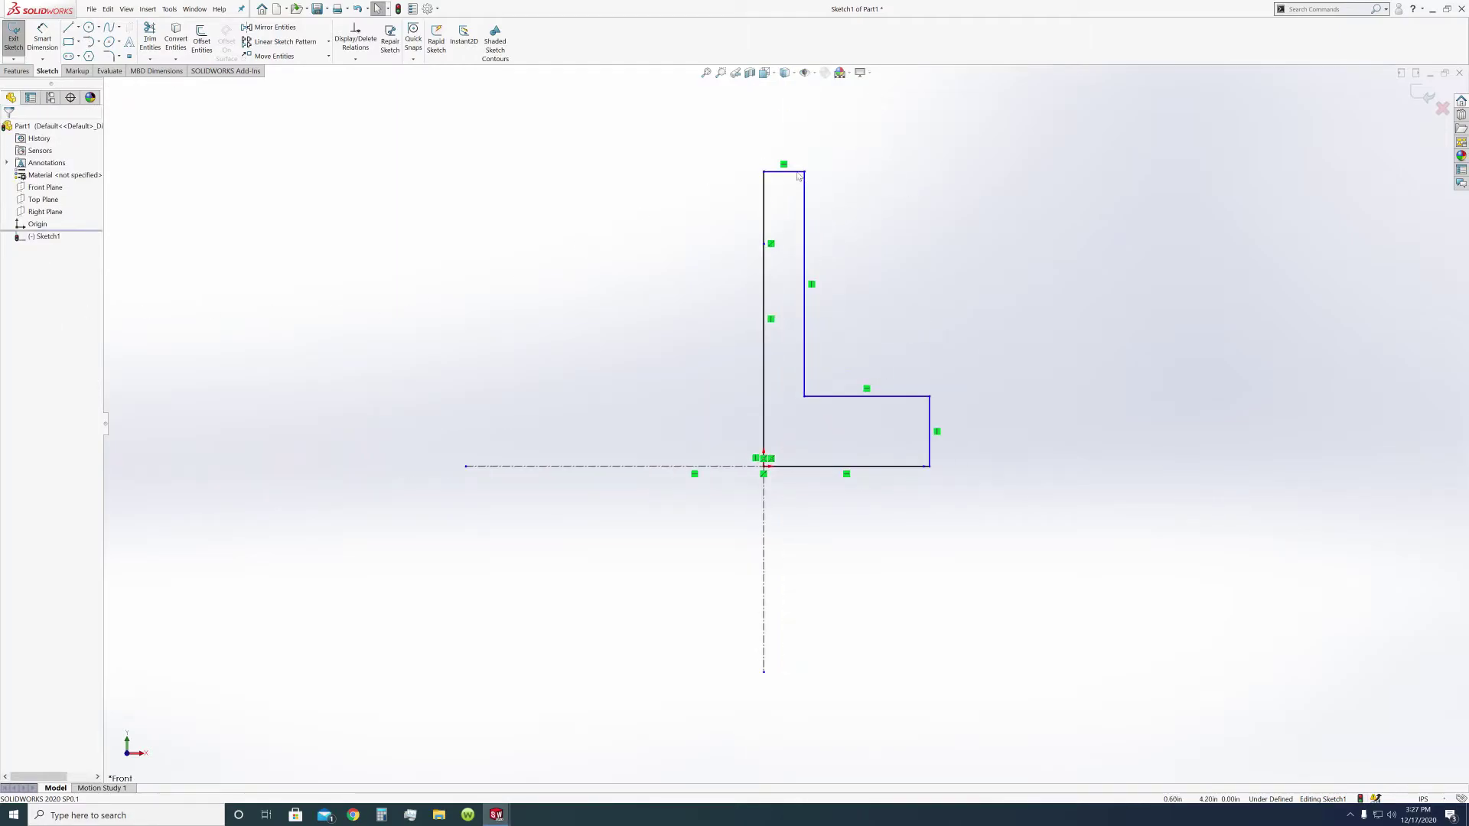
drag(793, 178, 779, 268)
key(Escape)
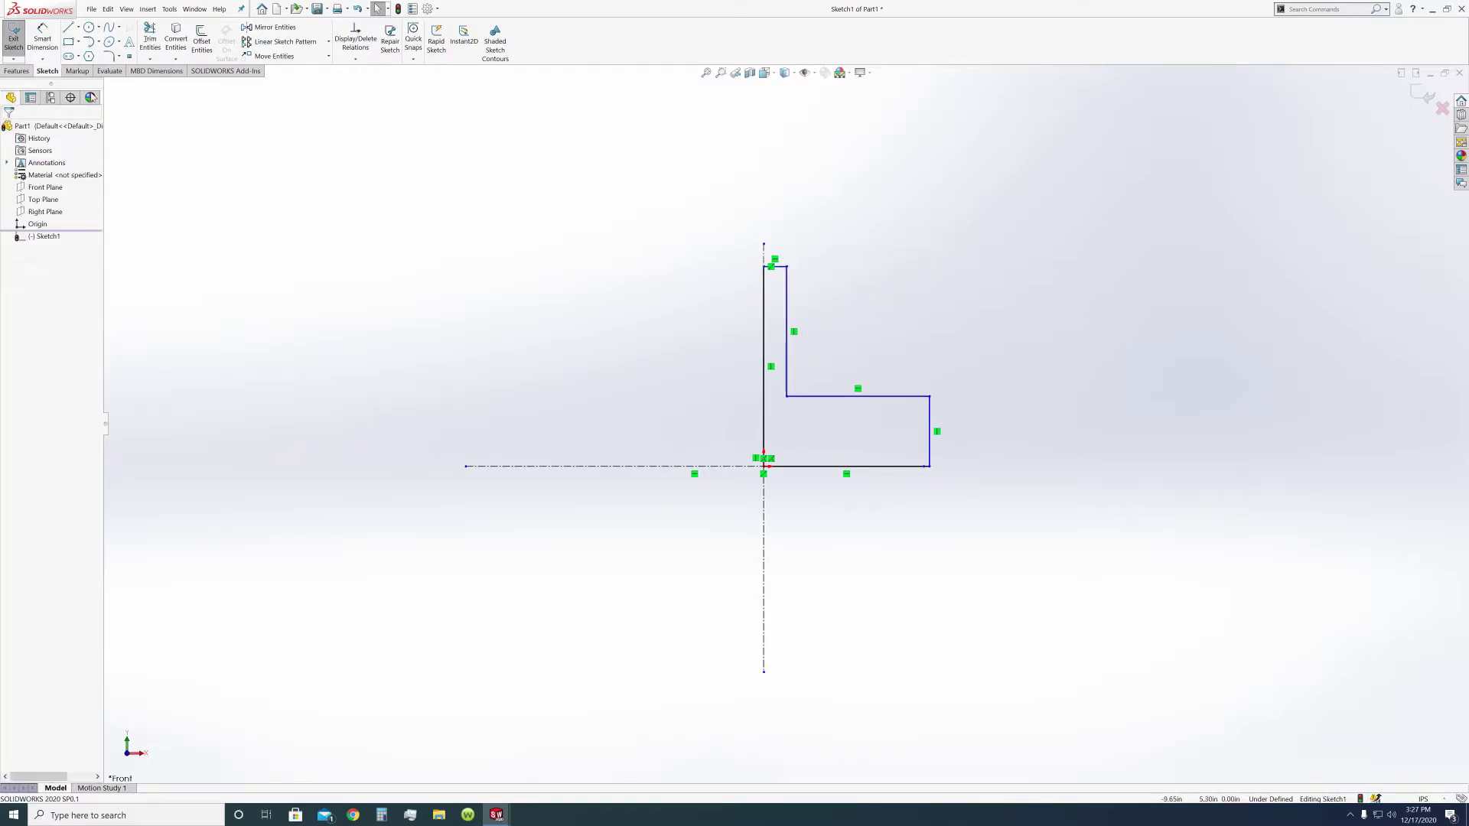
Dimension the upright's outer edge as a diameter about the vertical construction line, accepting the drawn size.
click(43, 40)
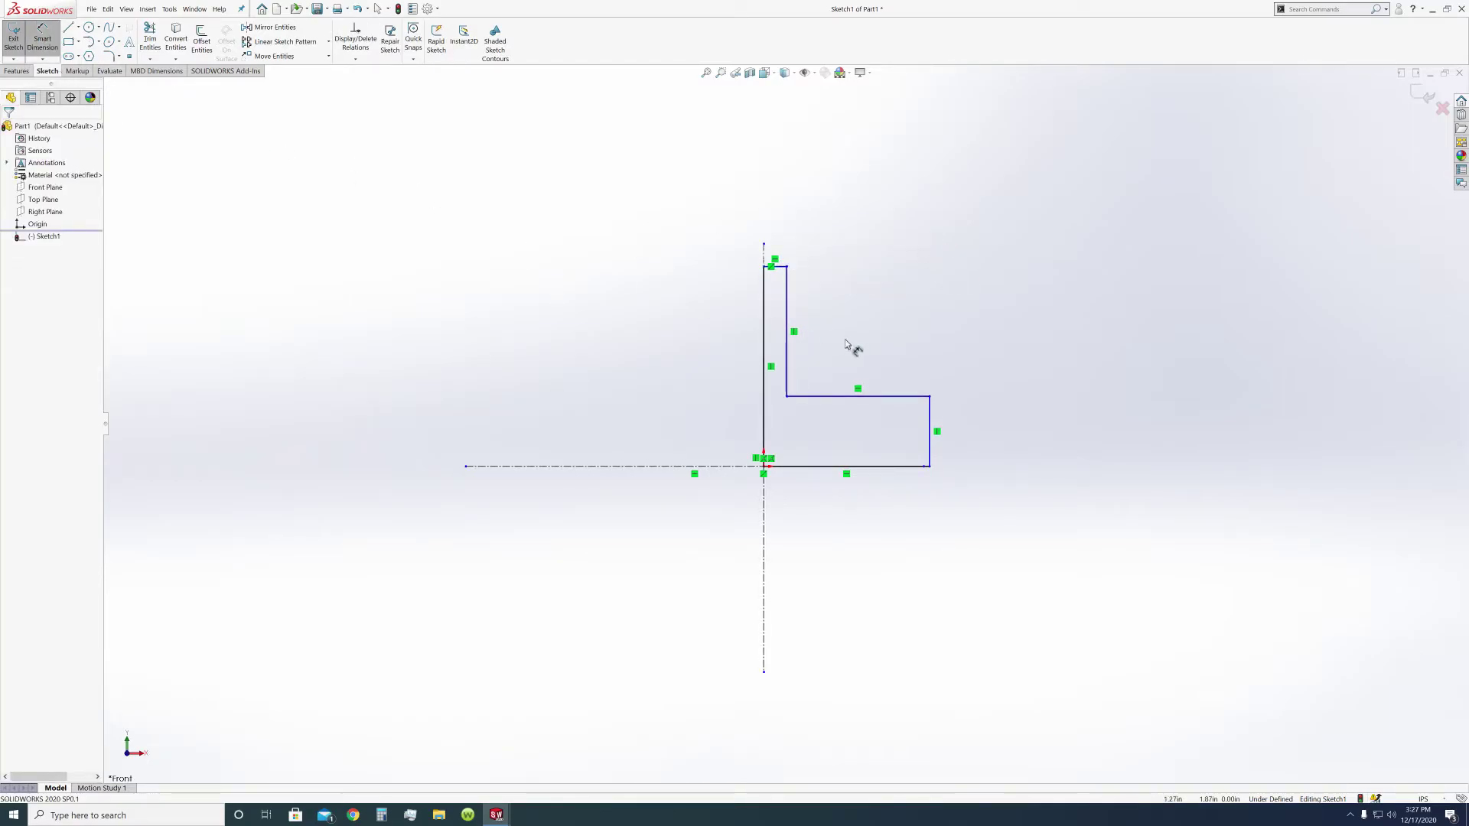
click(788, 301)
click(763, 252)
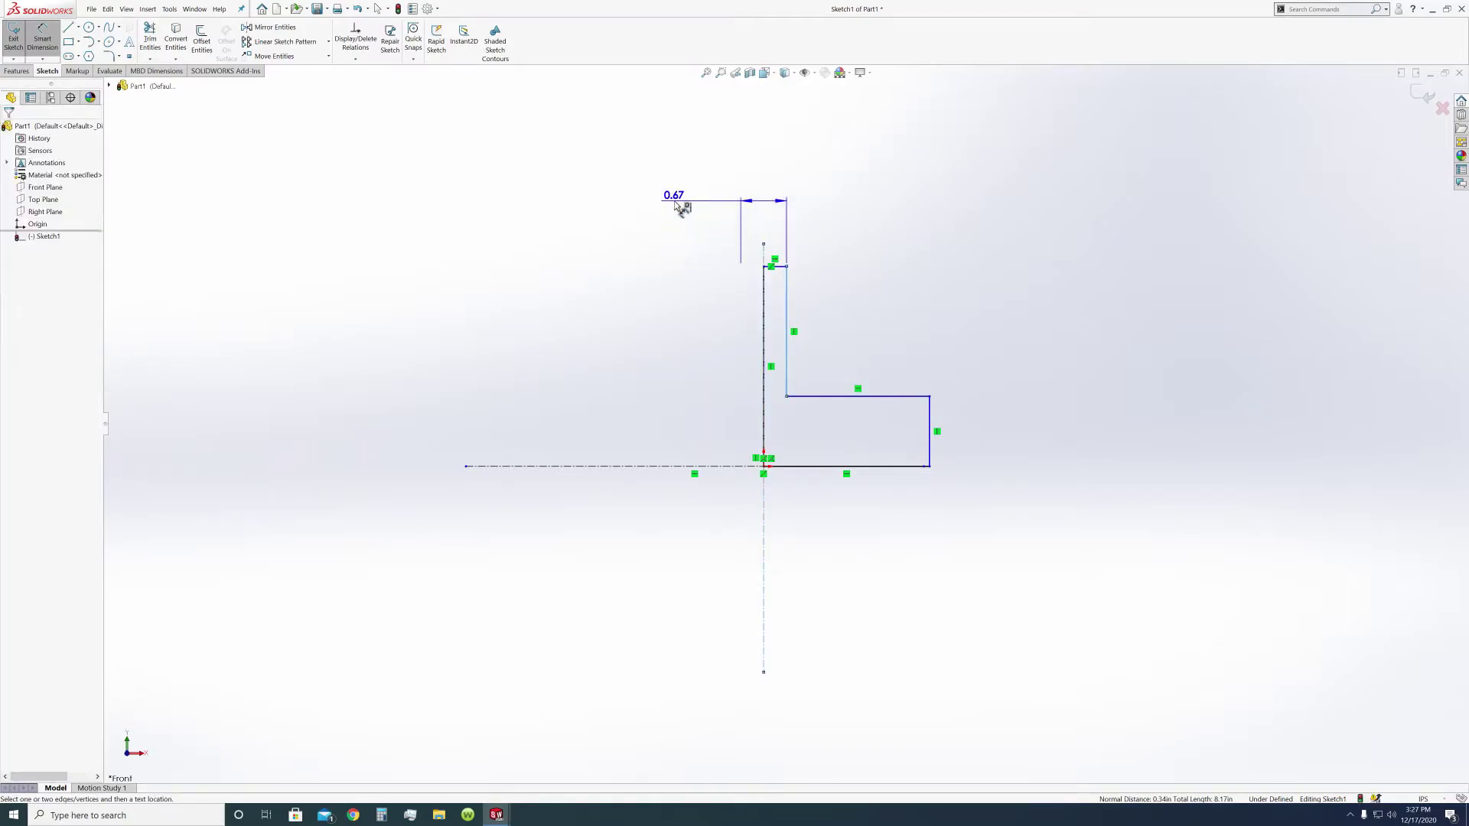
click(681, 205)
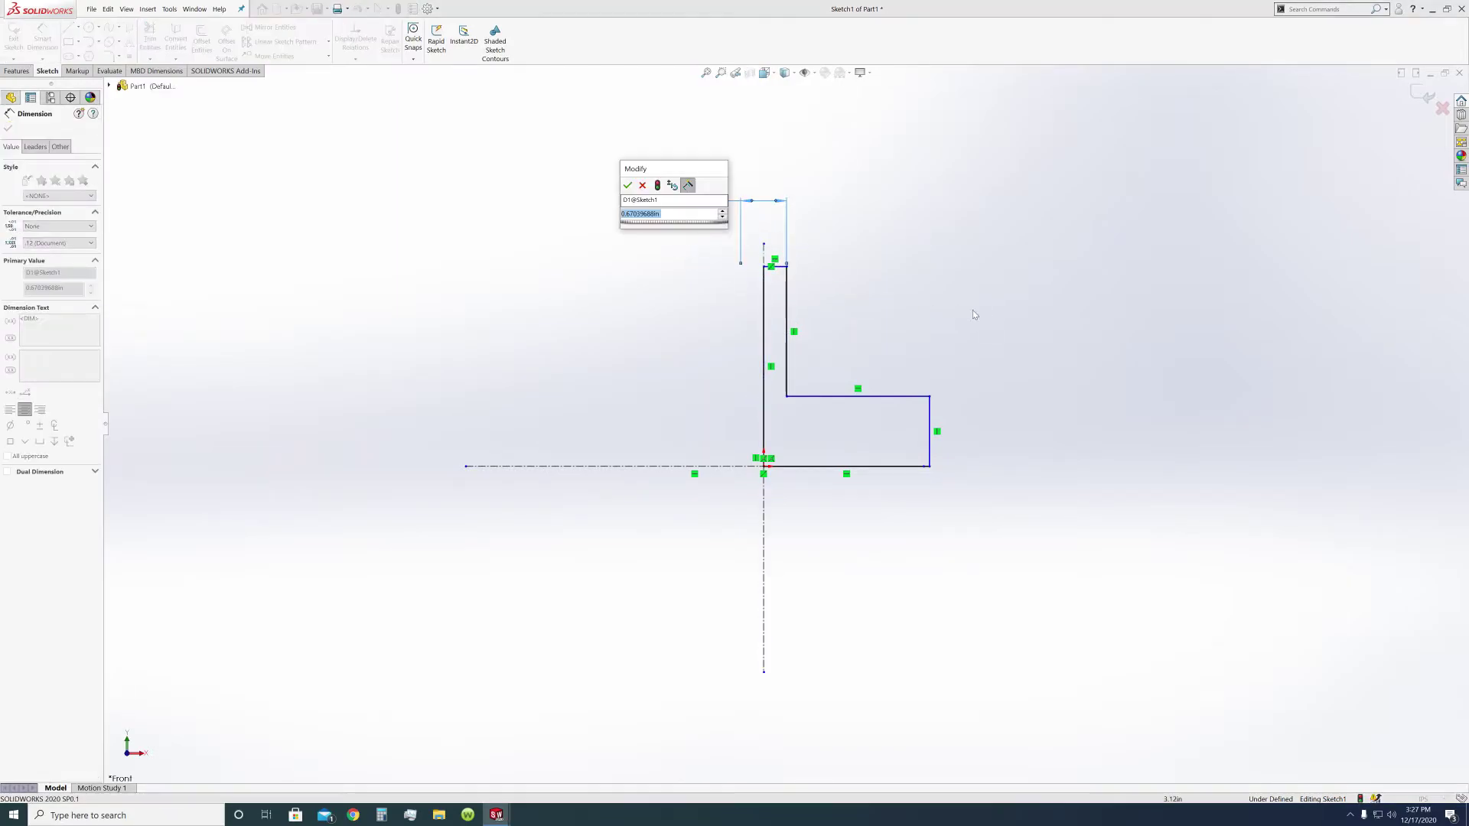
click(627, 186)
Dimension the foot's thickness between its upper and lower edges.
click(891, 396)
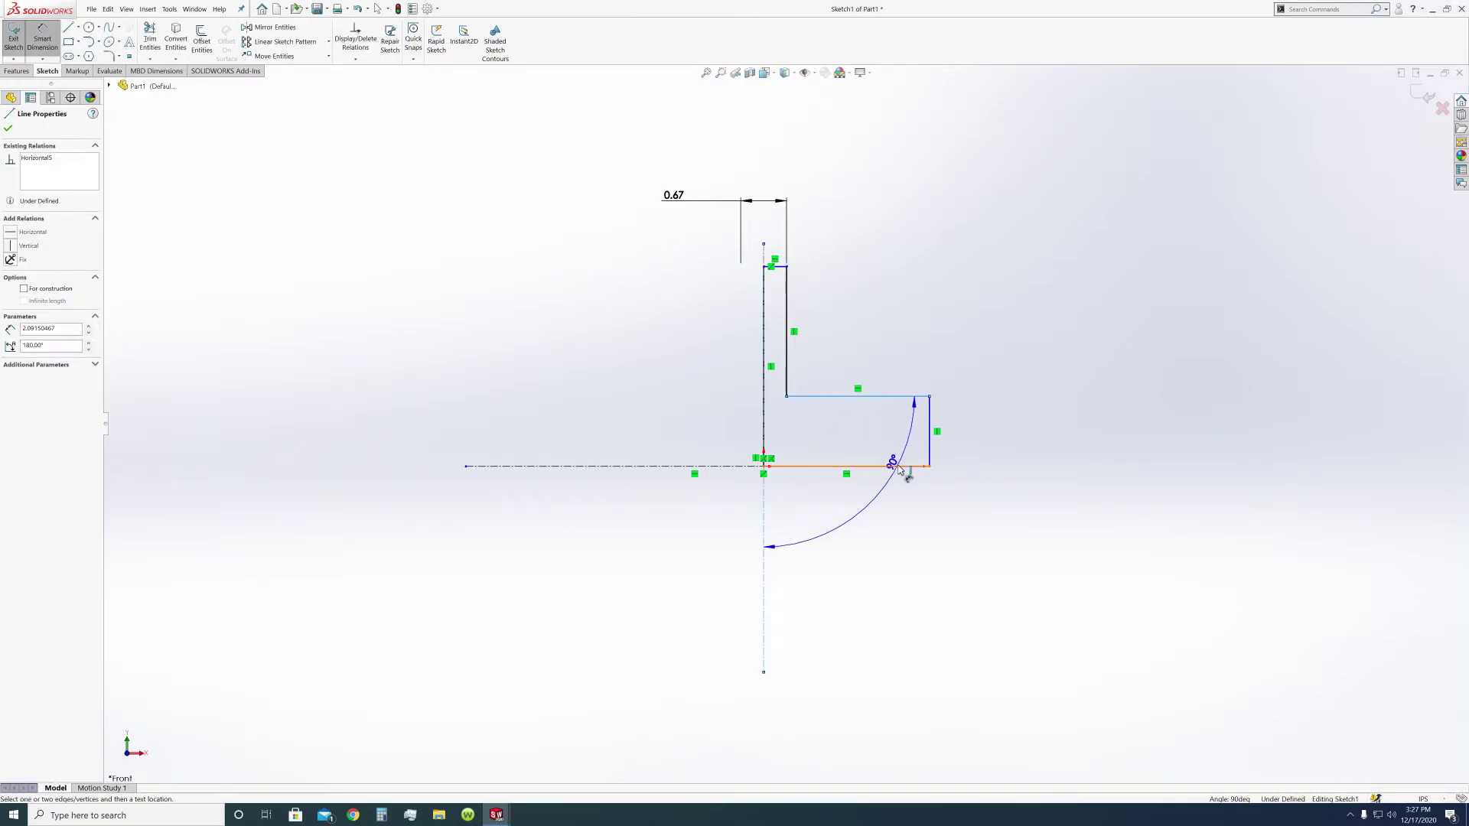
click(817, 467)
click(998, 440)
click(956, 405)
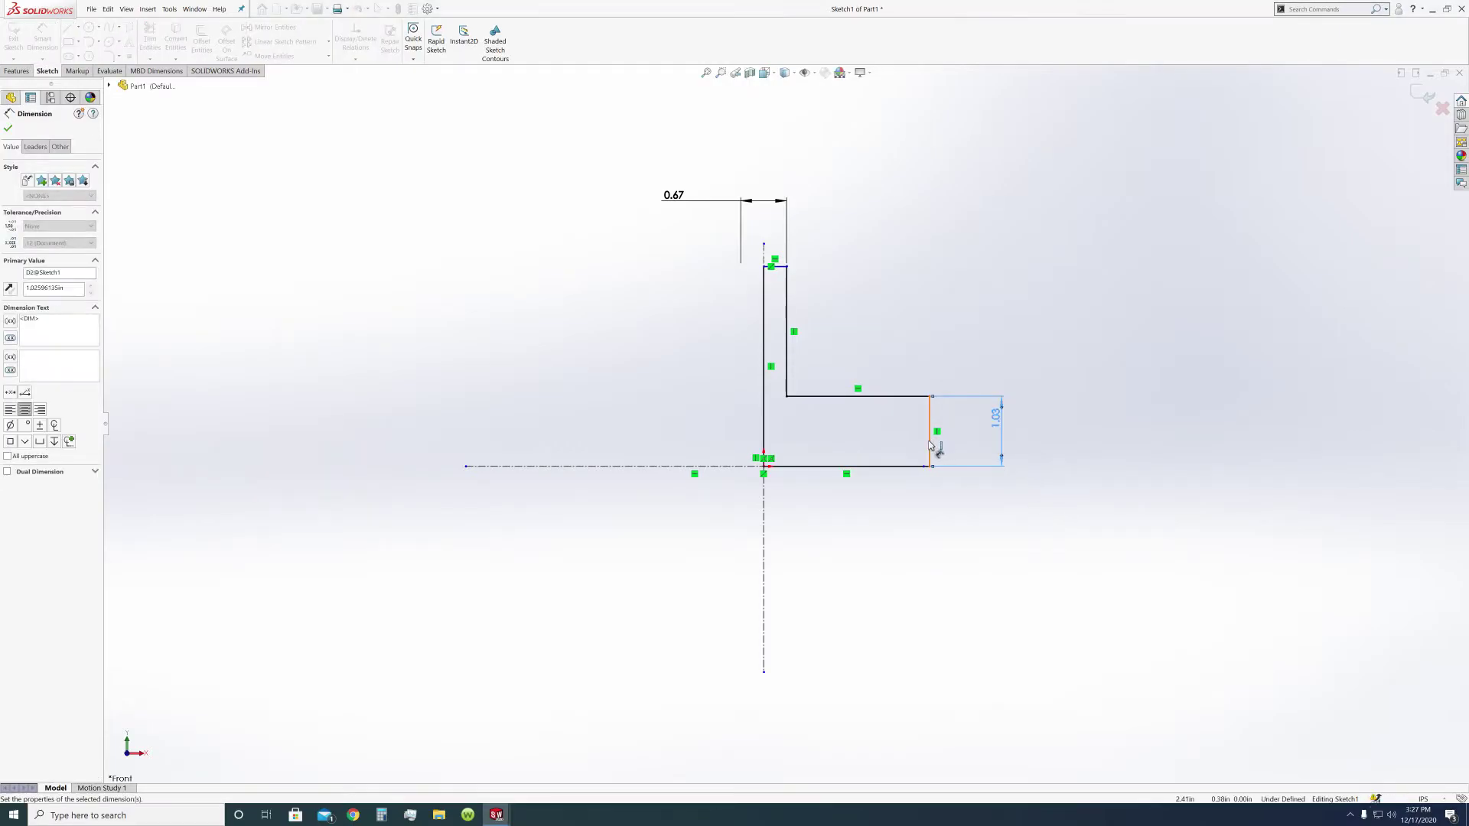
Dimension the foot's outer edge as a diameter about the vertical construction line.
click(929, 443)
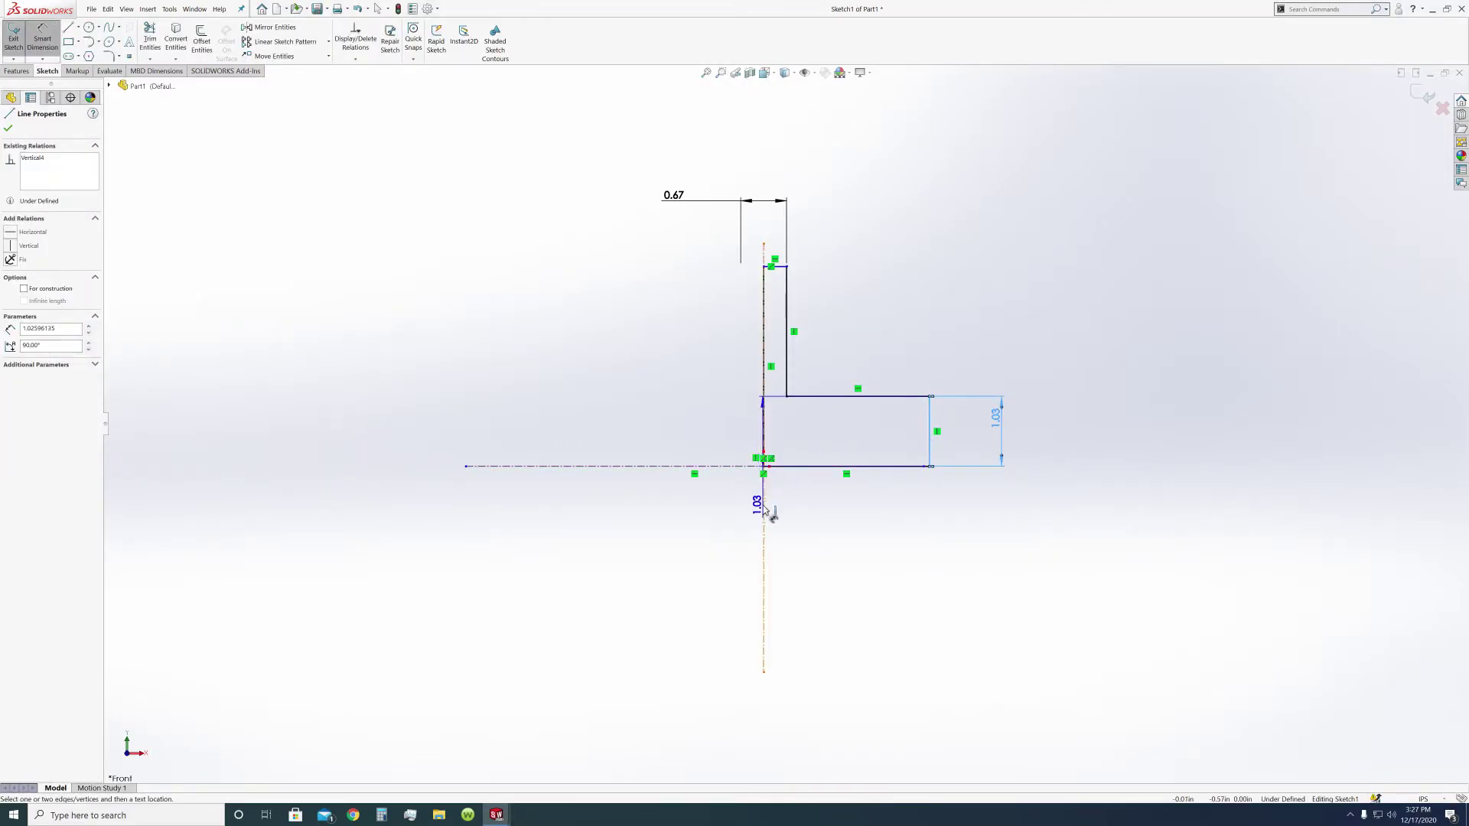
click(763, 505)
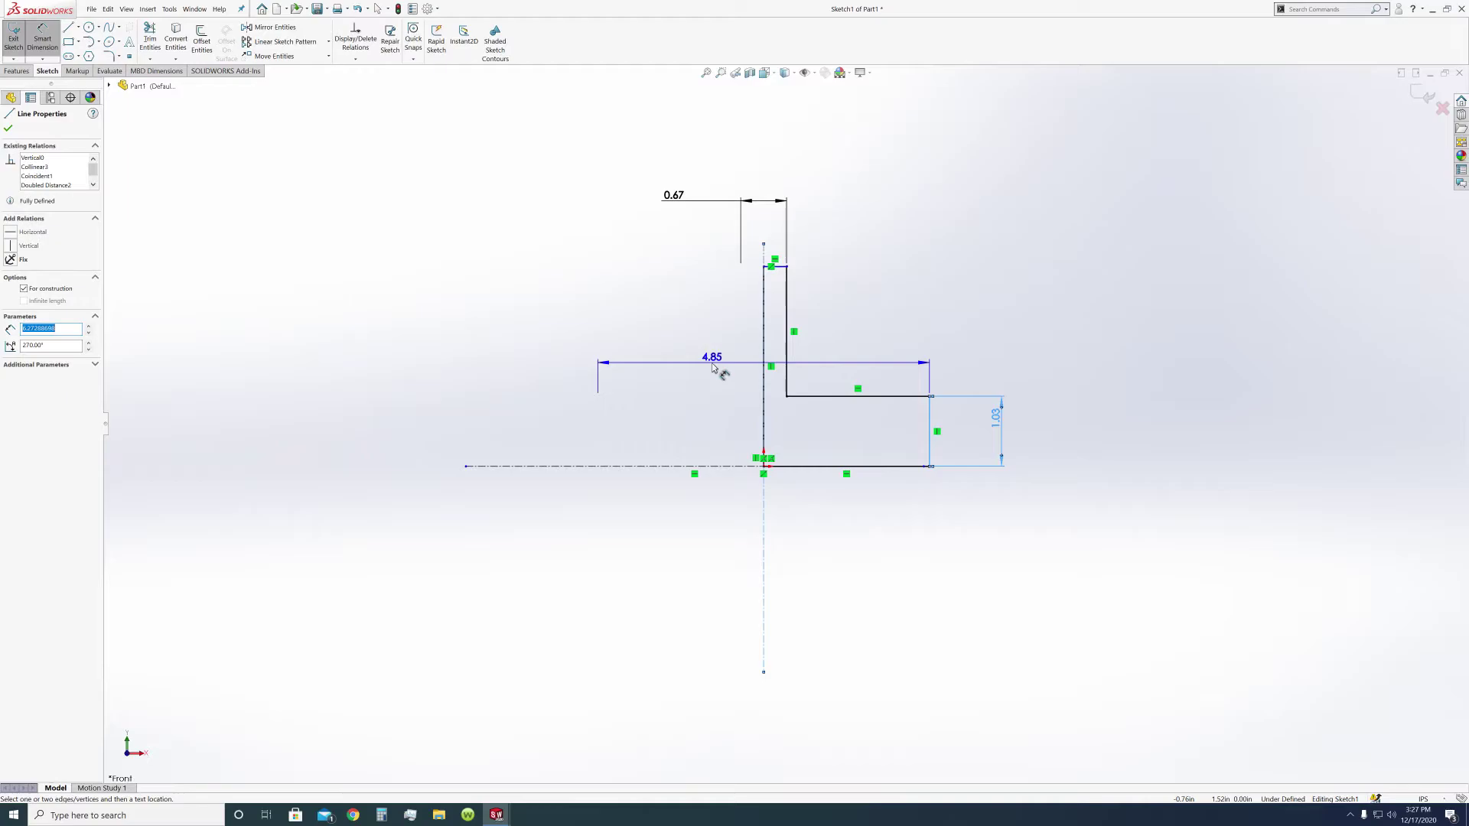
click(711, 367)
click(665, 347)
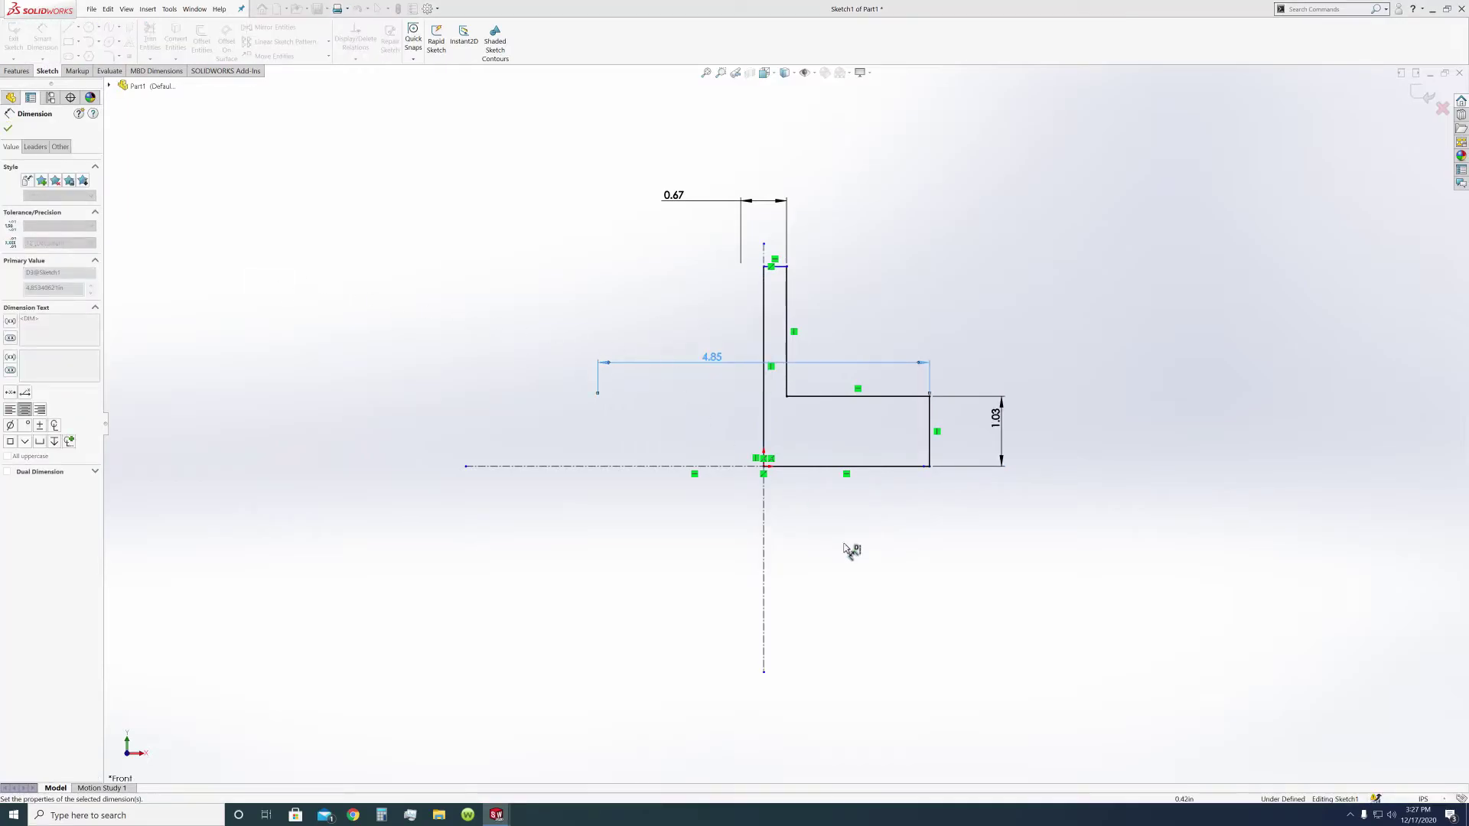
Switch to the pully_pin part, examine the dimensions of its Revolve1 feature, and return to the new part's sketch.
mouse_move(496, 812)
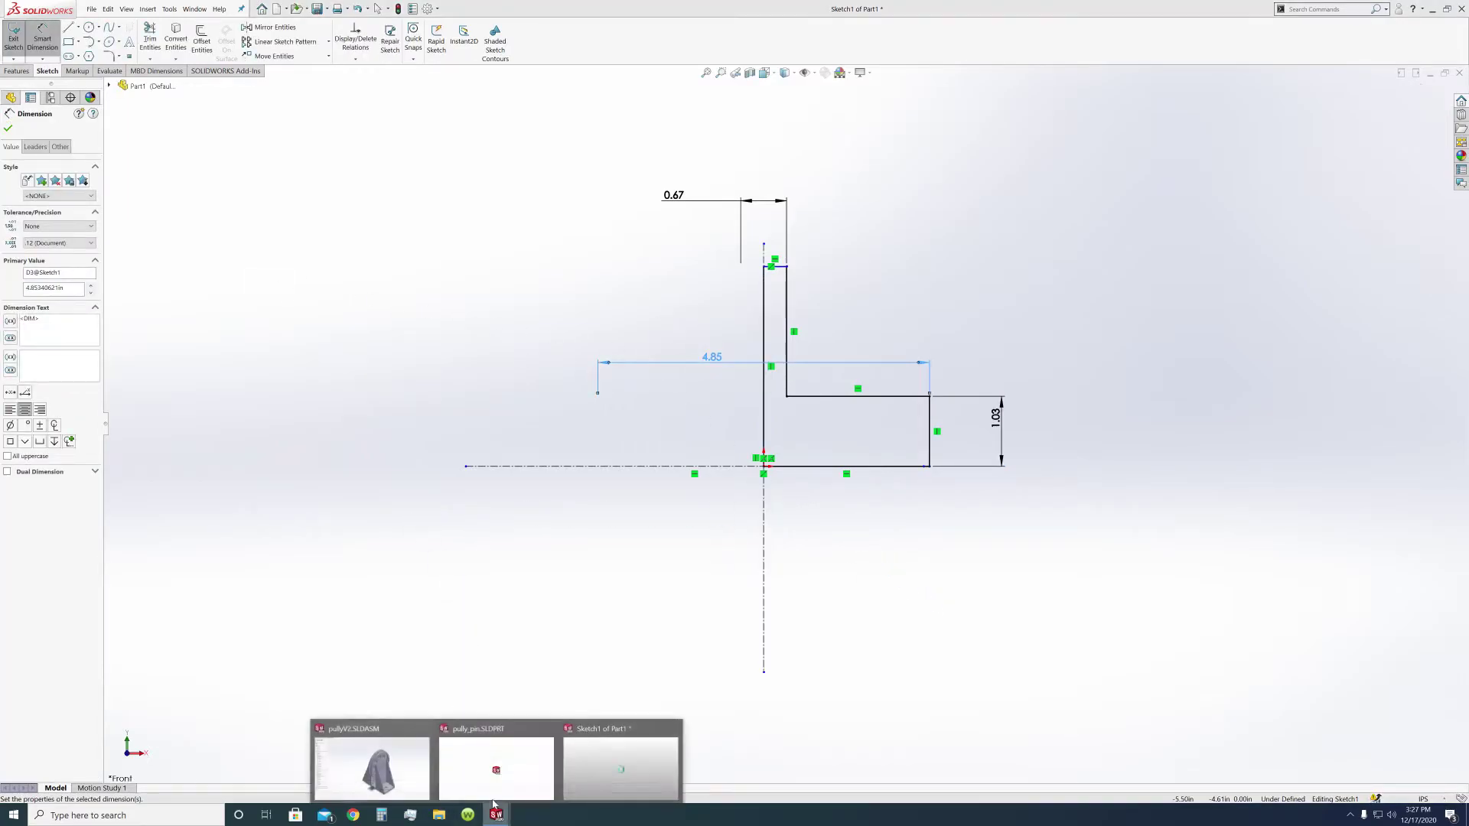
click(375, 765)
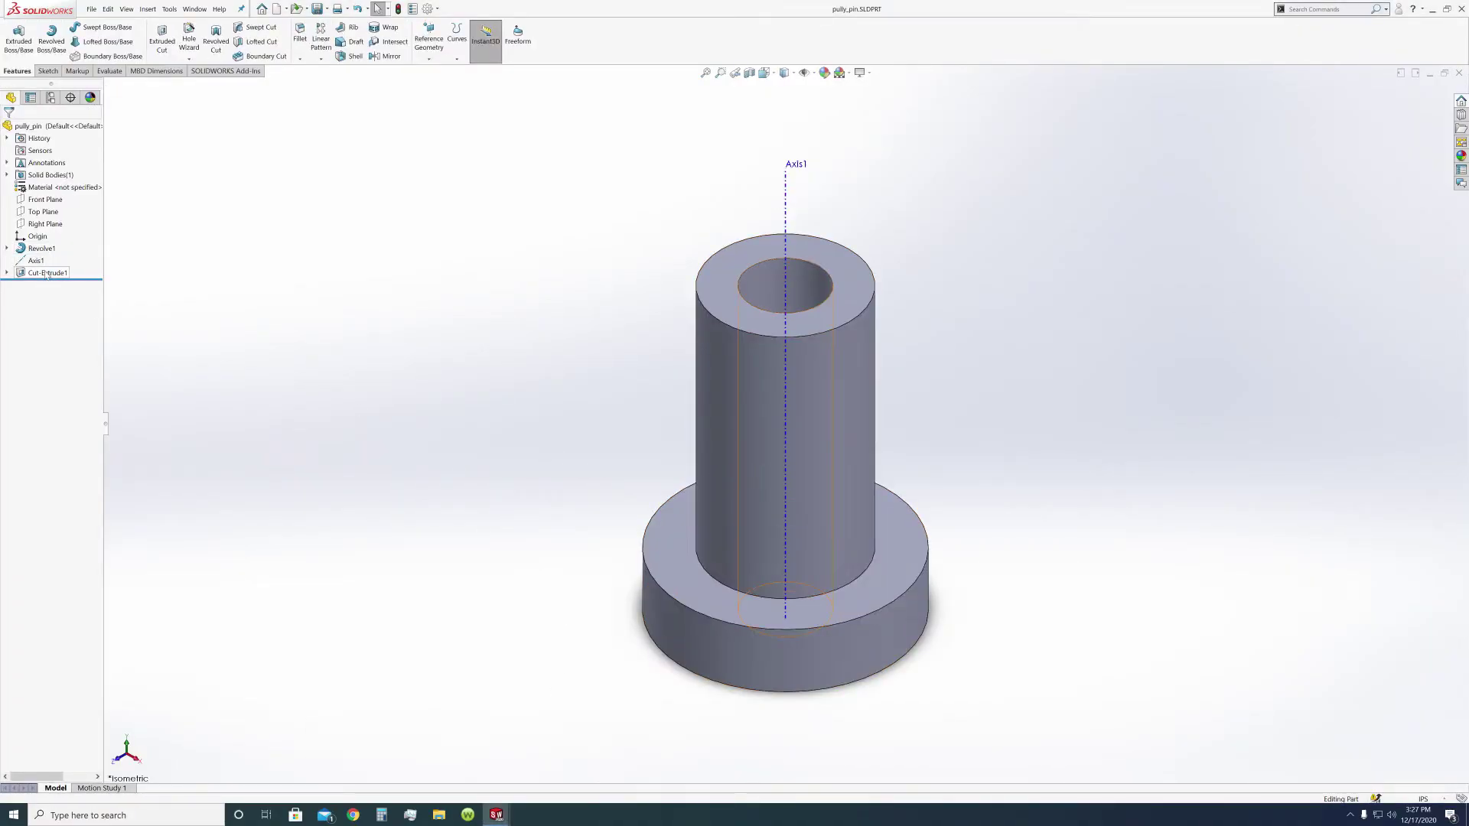
click(38, 249)
middle_drag(234, 354, 964, 499)
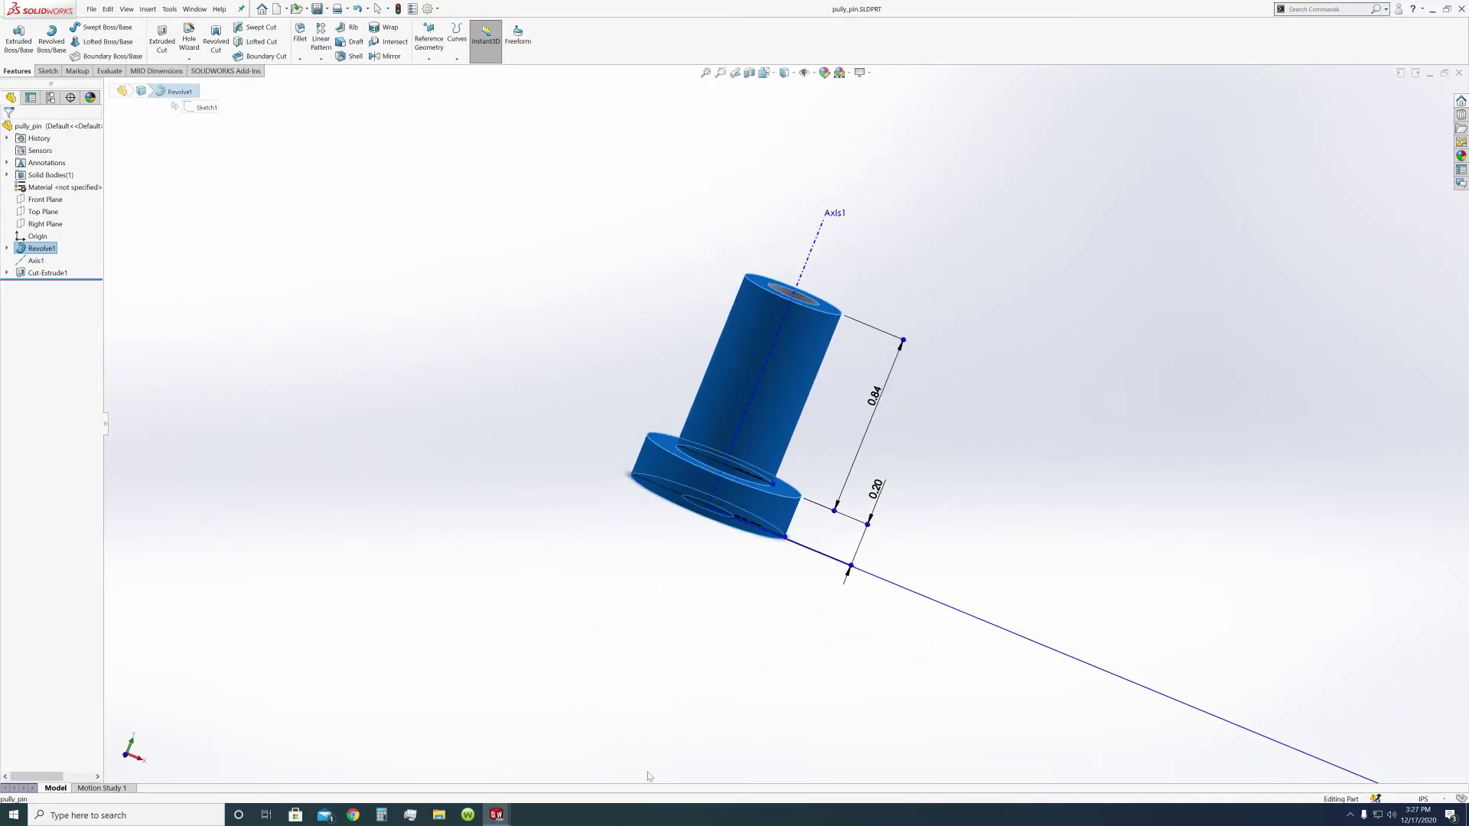
mouse_move(489, 817)
click(620, 757)
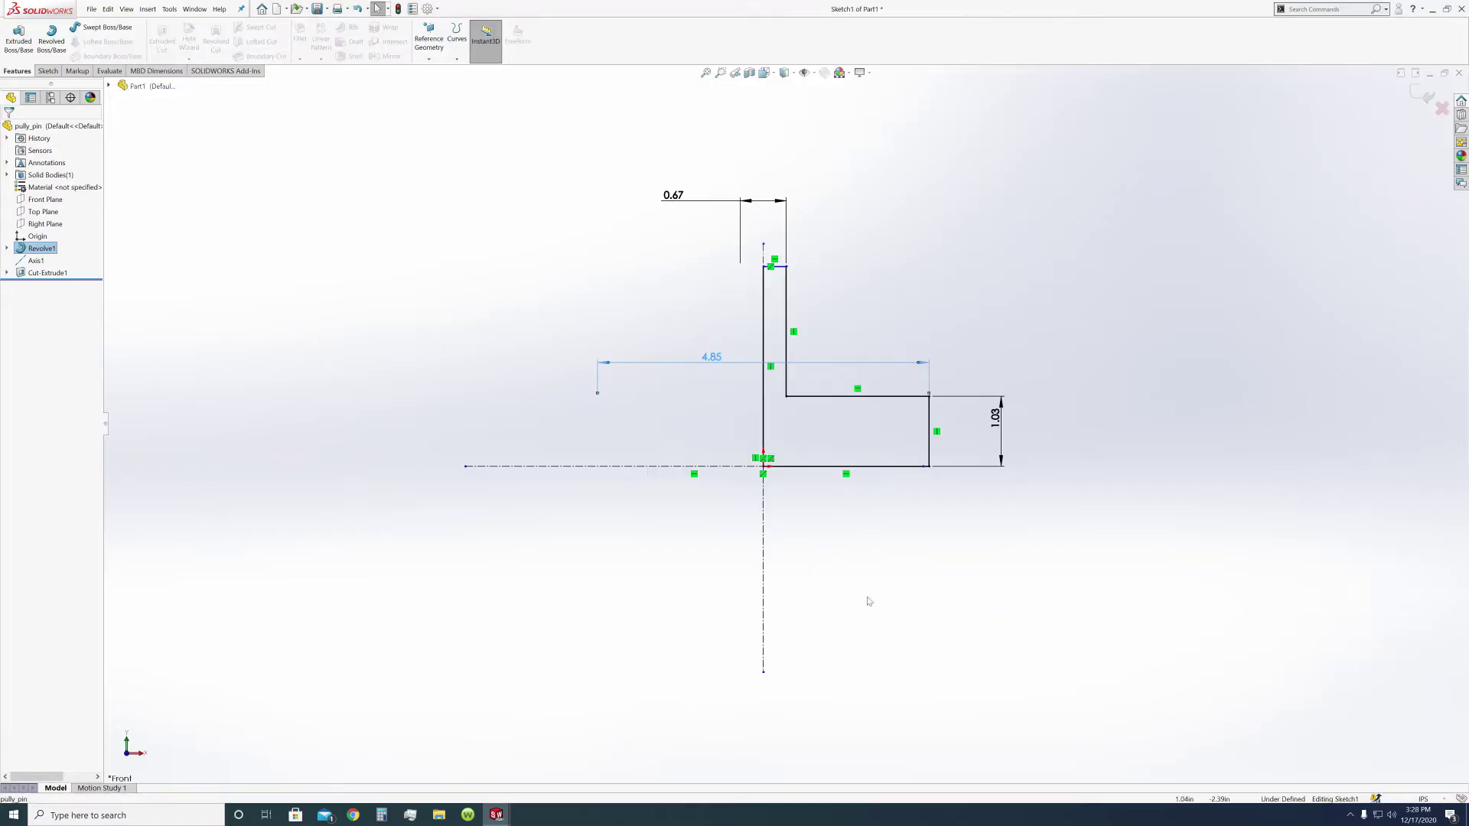
Set the foot's thickness dimension to 0.2 in.
click(1003, 428)
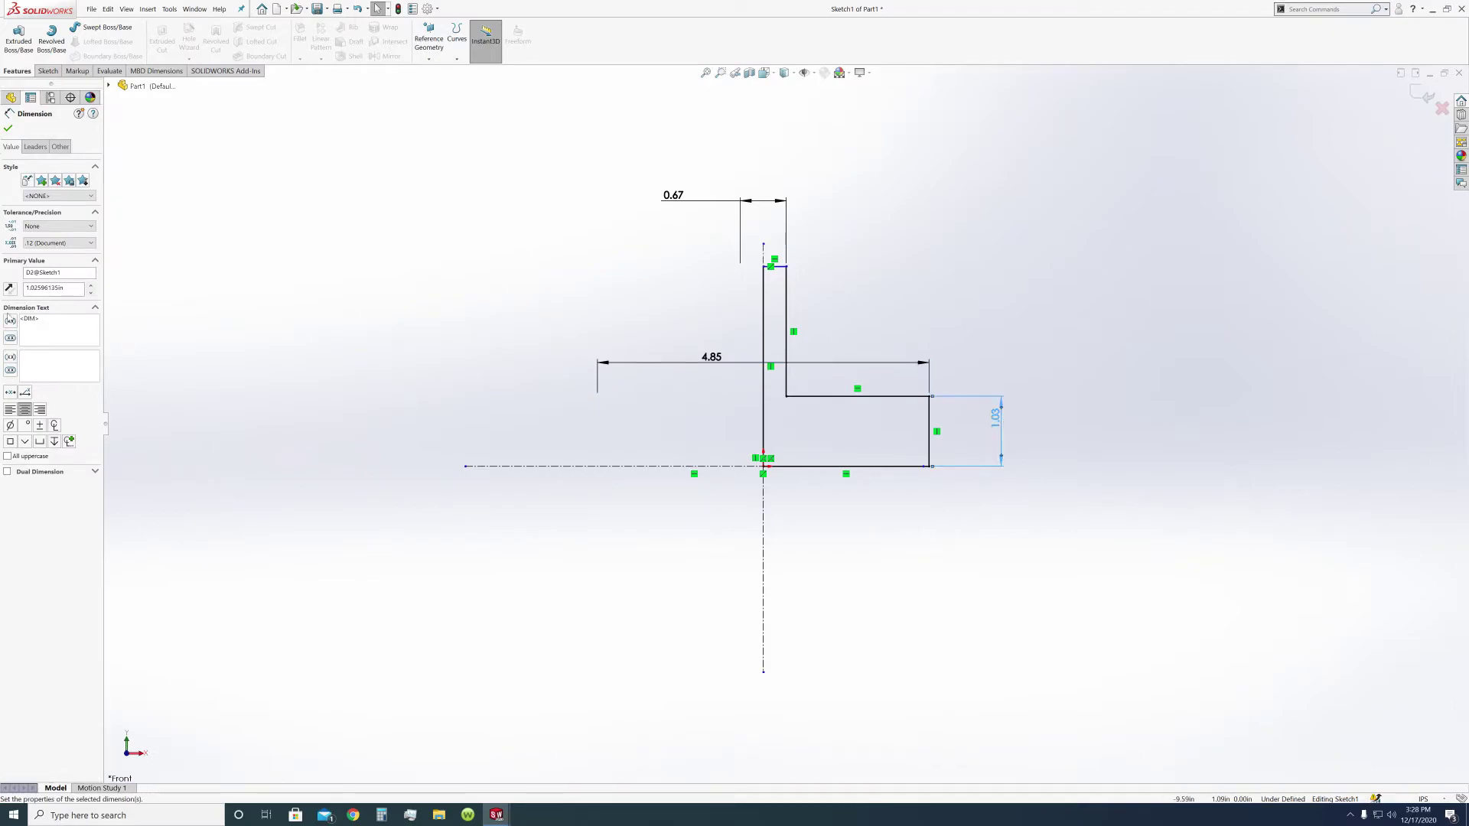
text(0.2)
key(Return)
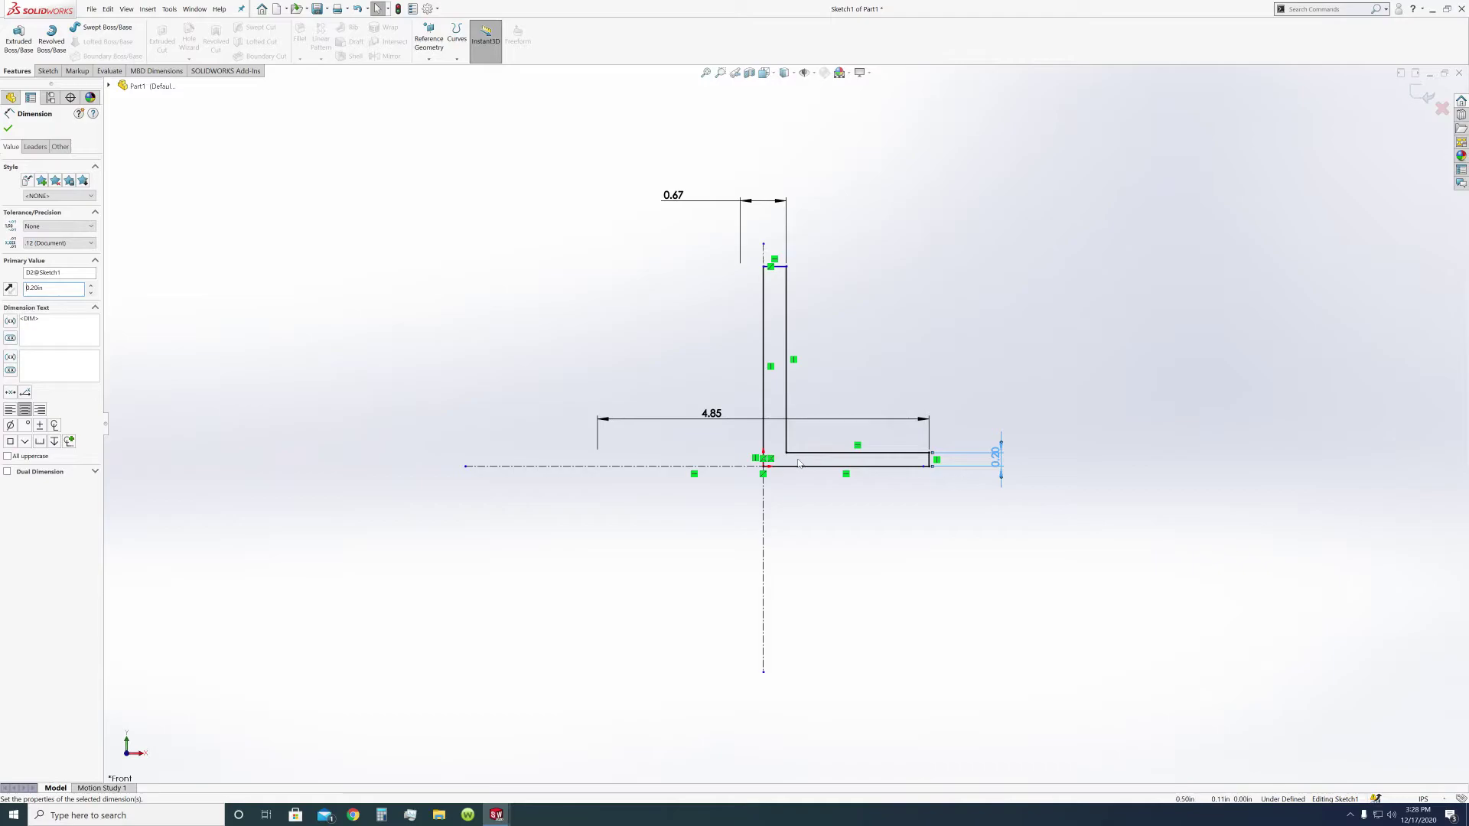
scroll(797, 468, down, 3)
scroll(798, 463, up, 2)
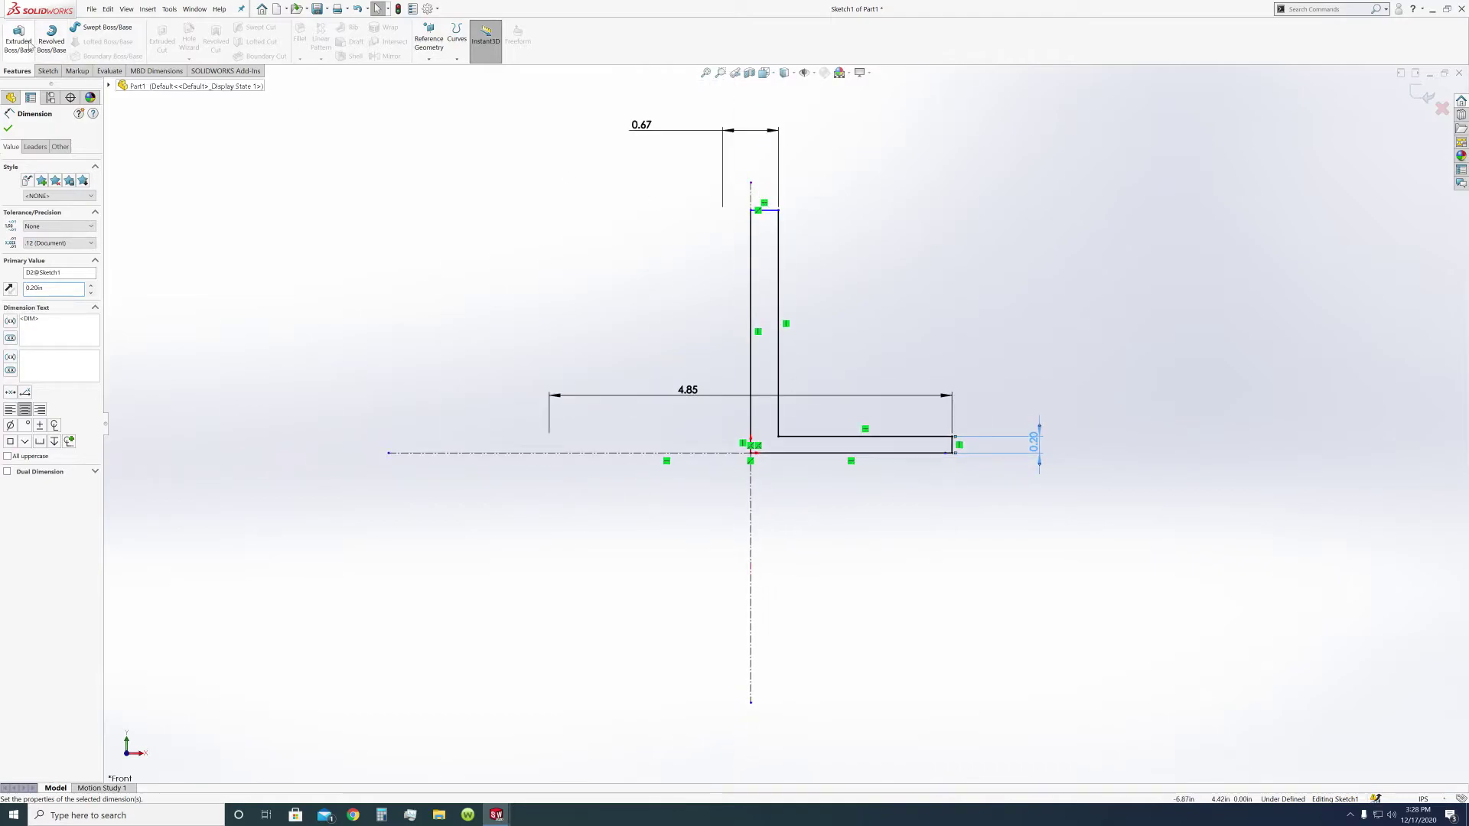
Try to dimension the profile's overall height from the stem's top edge to the foot's lower edge at 0.2 in.
click(8, 129)
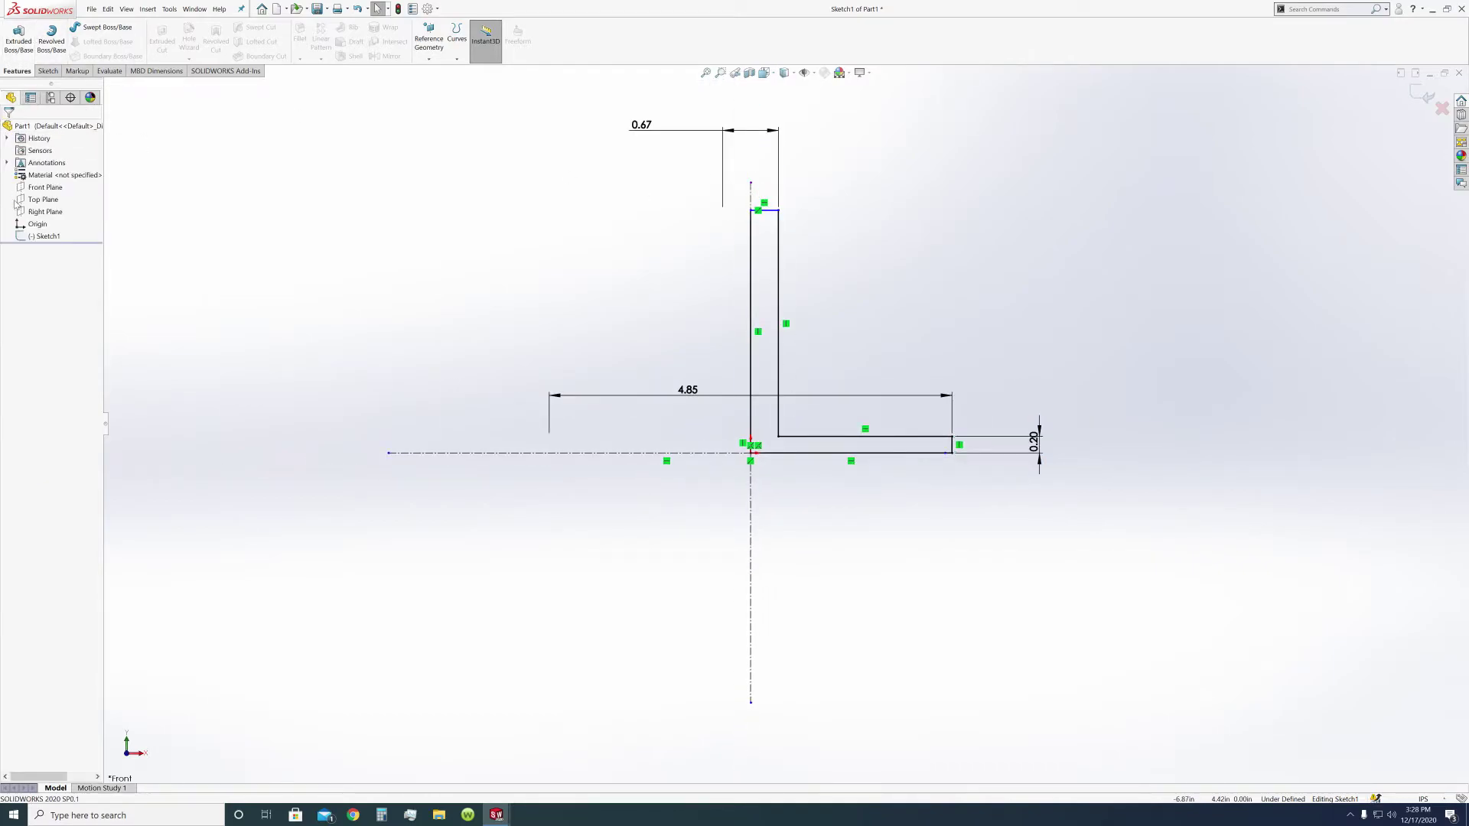
click(47, 238)
click(47, 70)
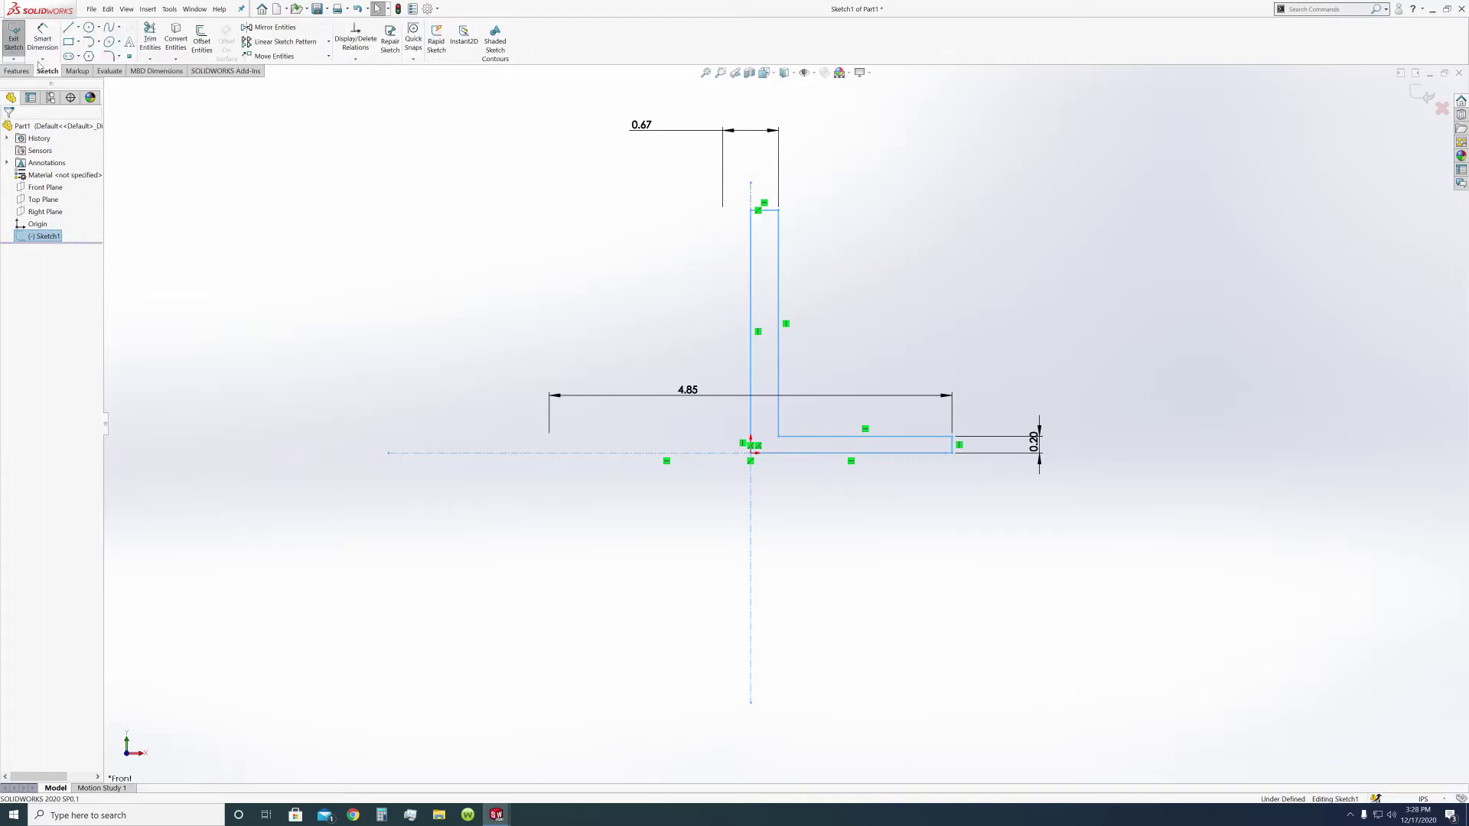
click(42, 38)
click(773, 212)
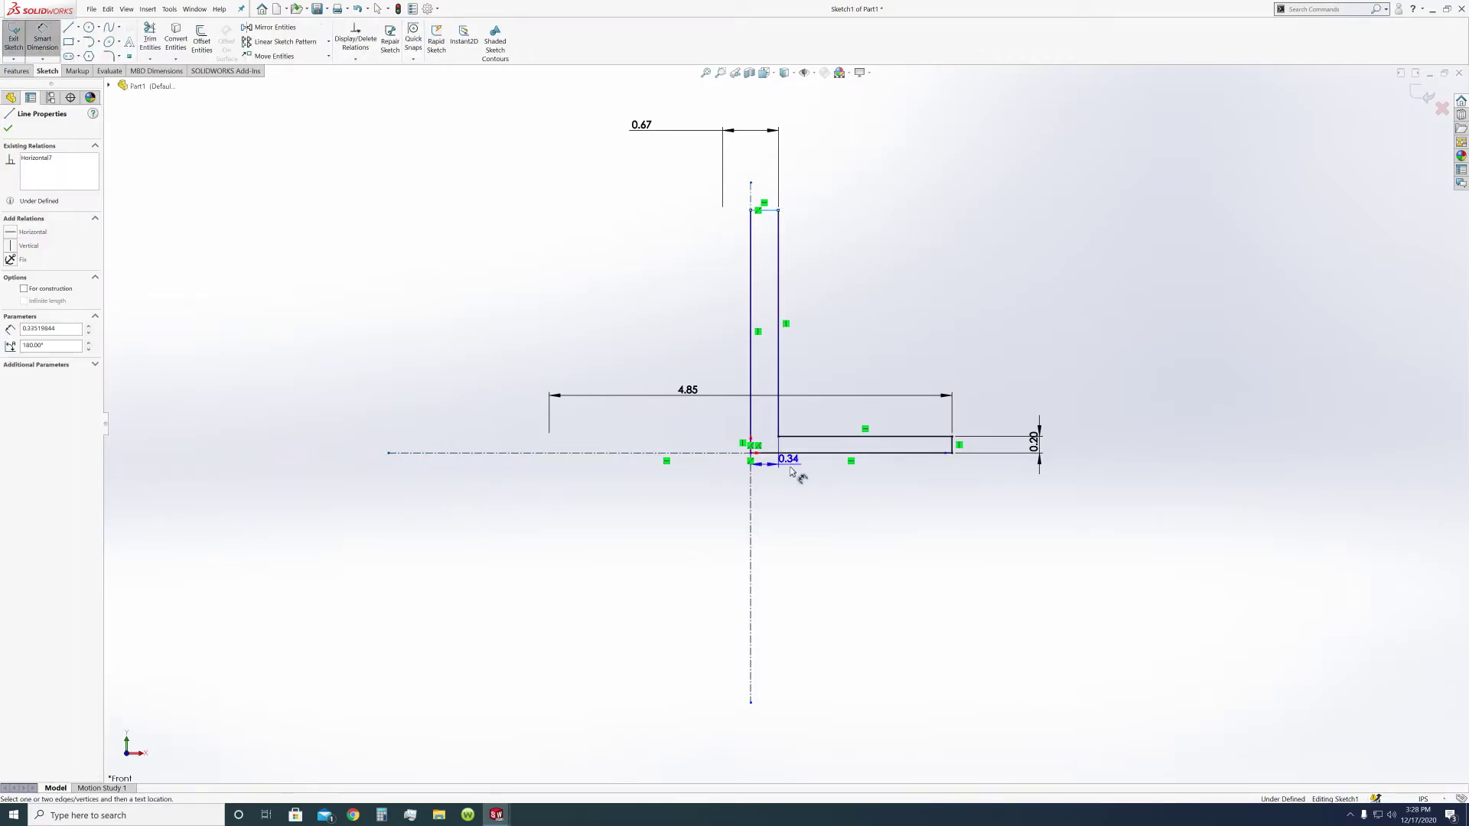
click(803, 453)
click(672, 306)
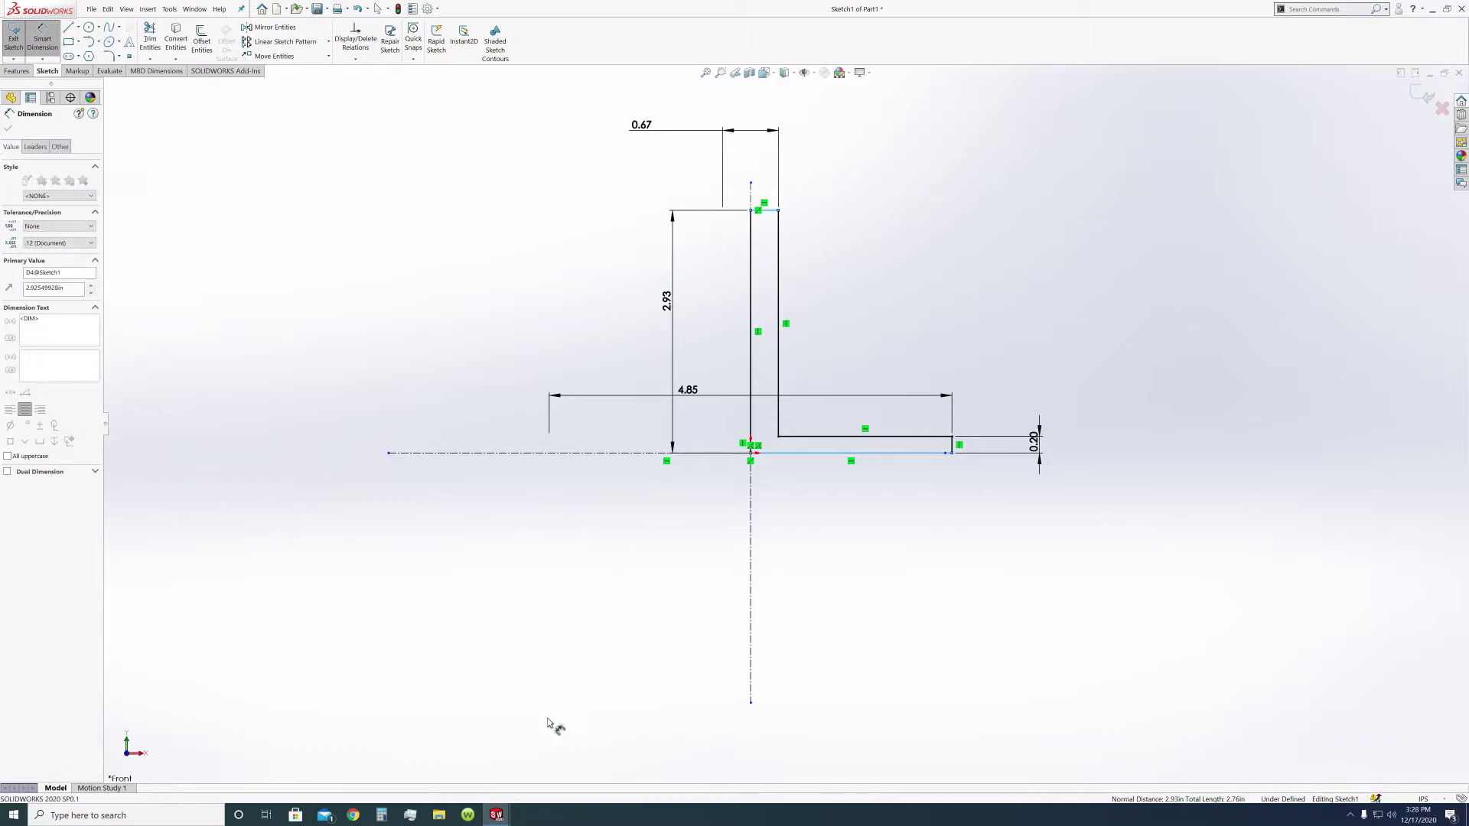
click(497, 815)
click(536, 756)
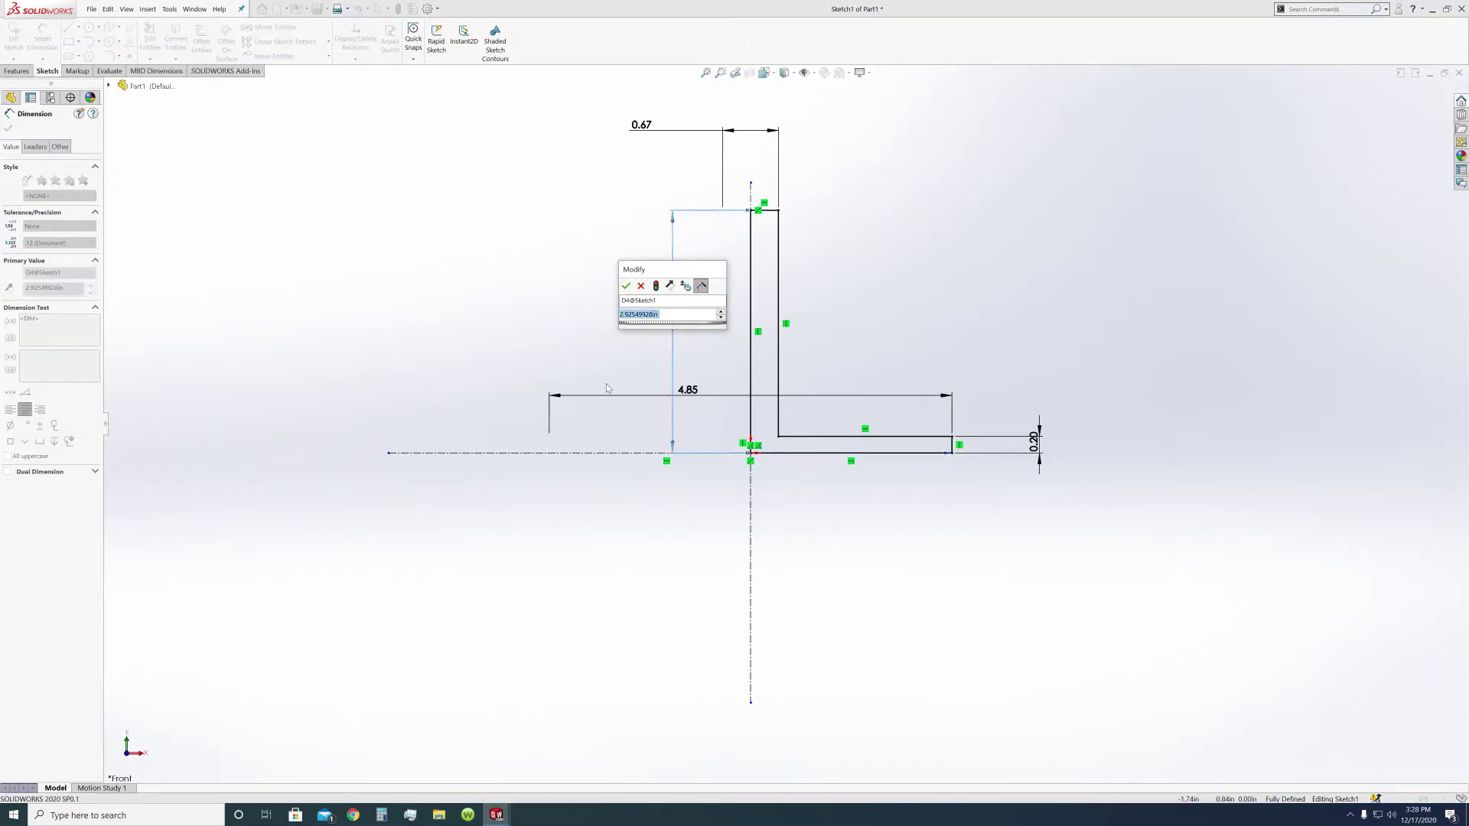
text(0.2)
key(Return)
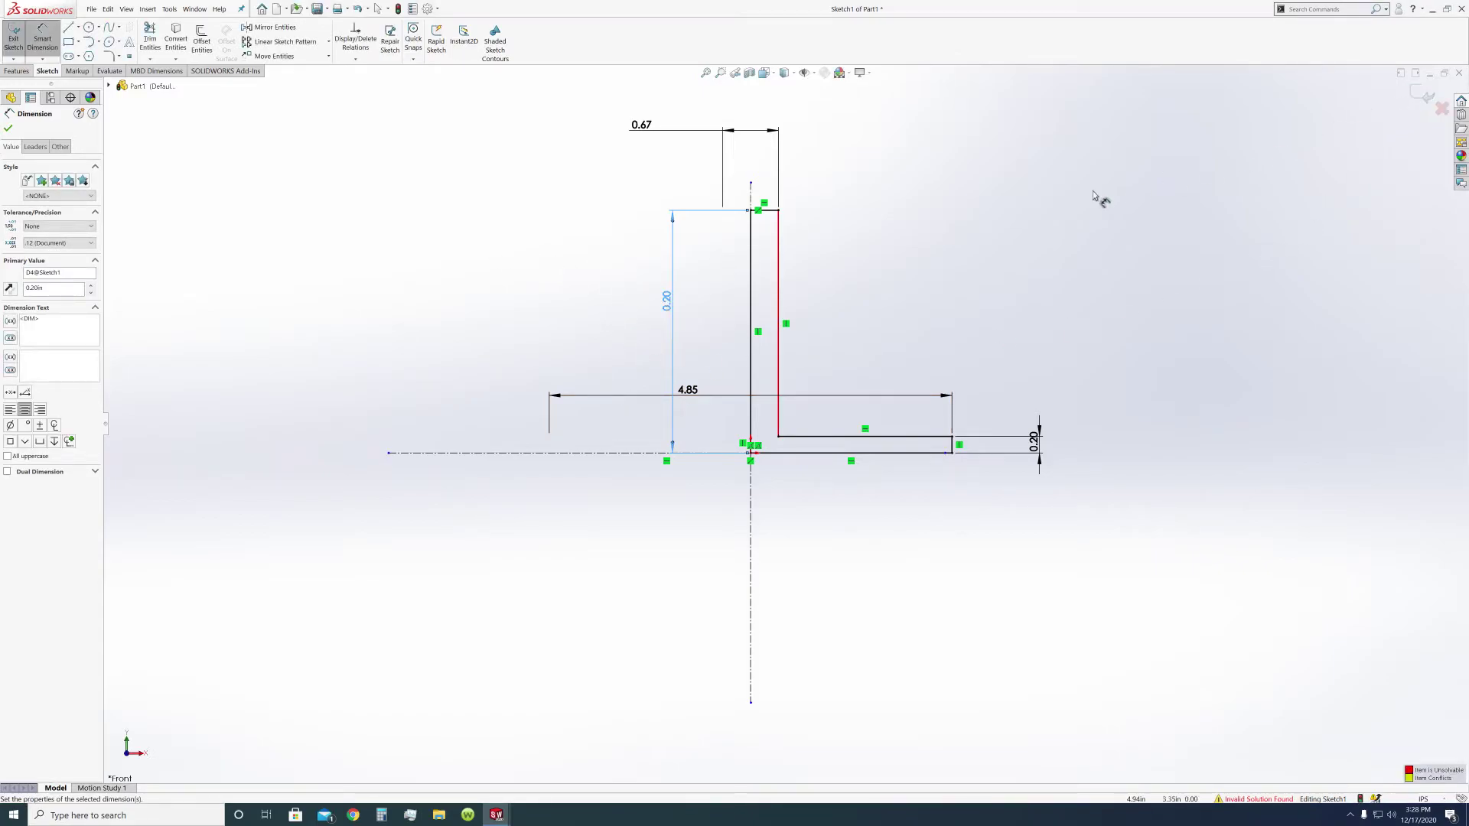
Exit the sketch, reopen it for editing and delete the 0.2 in overall height dimension.
click(1421, 96)
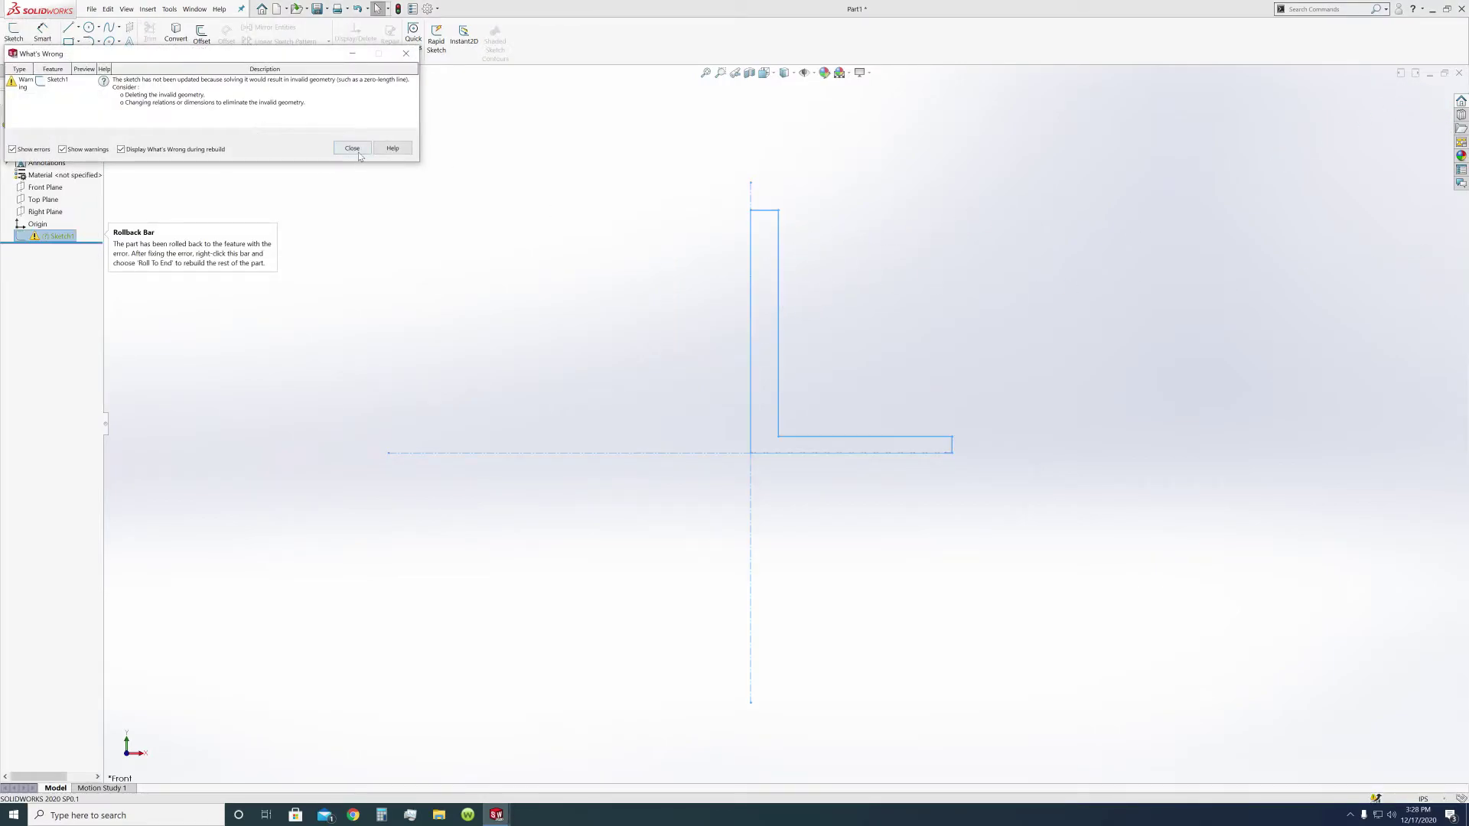
click(353, 149)
double_click(58, 236)
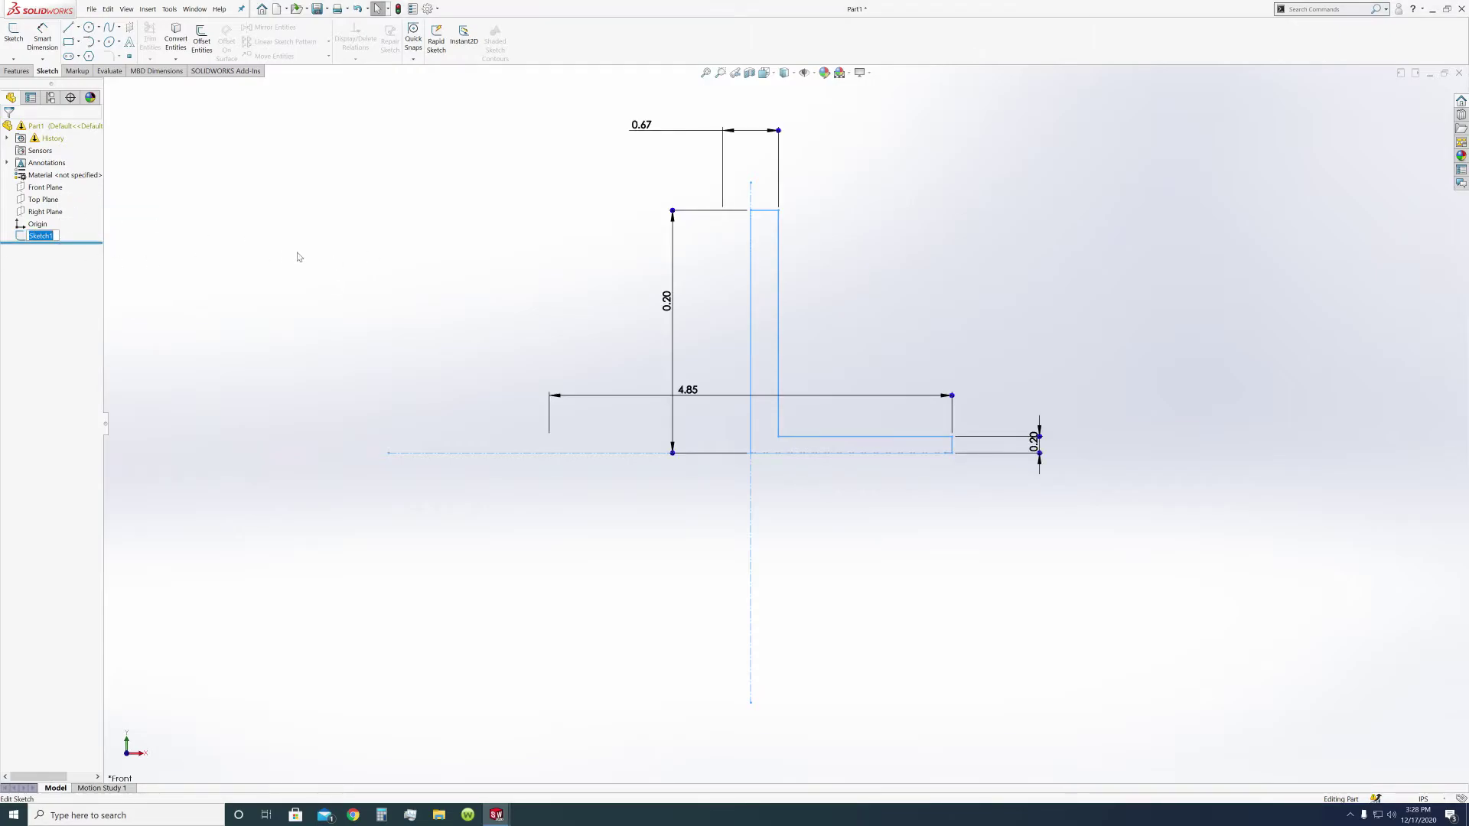
right_click(51, 237)
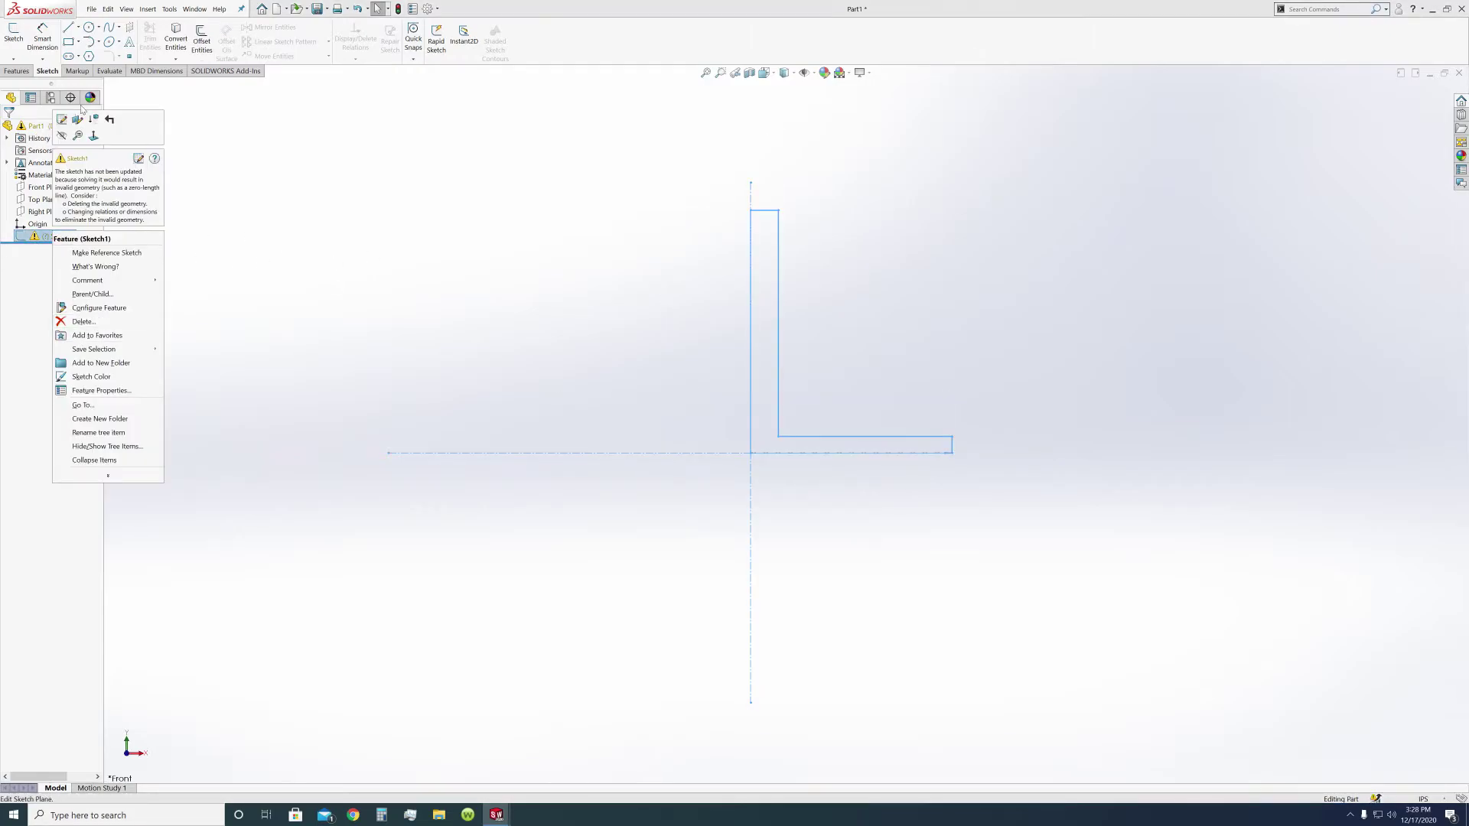
click(62, 119)
drag(779, 291, 845, 295)
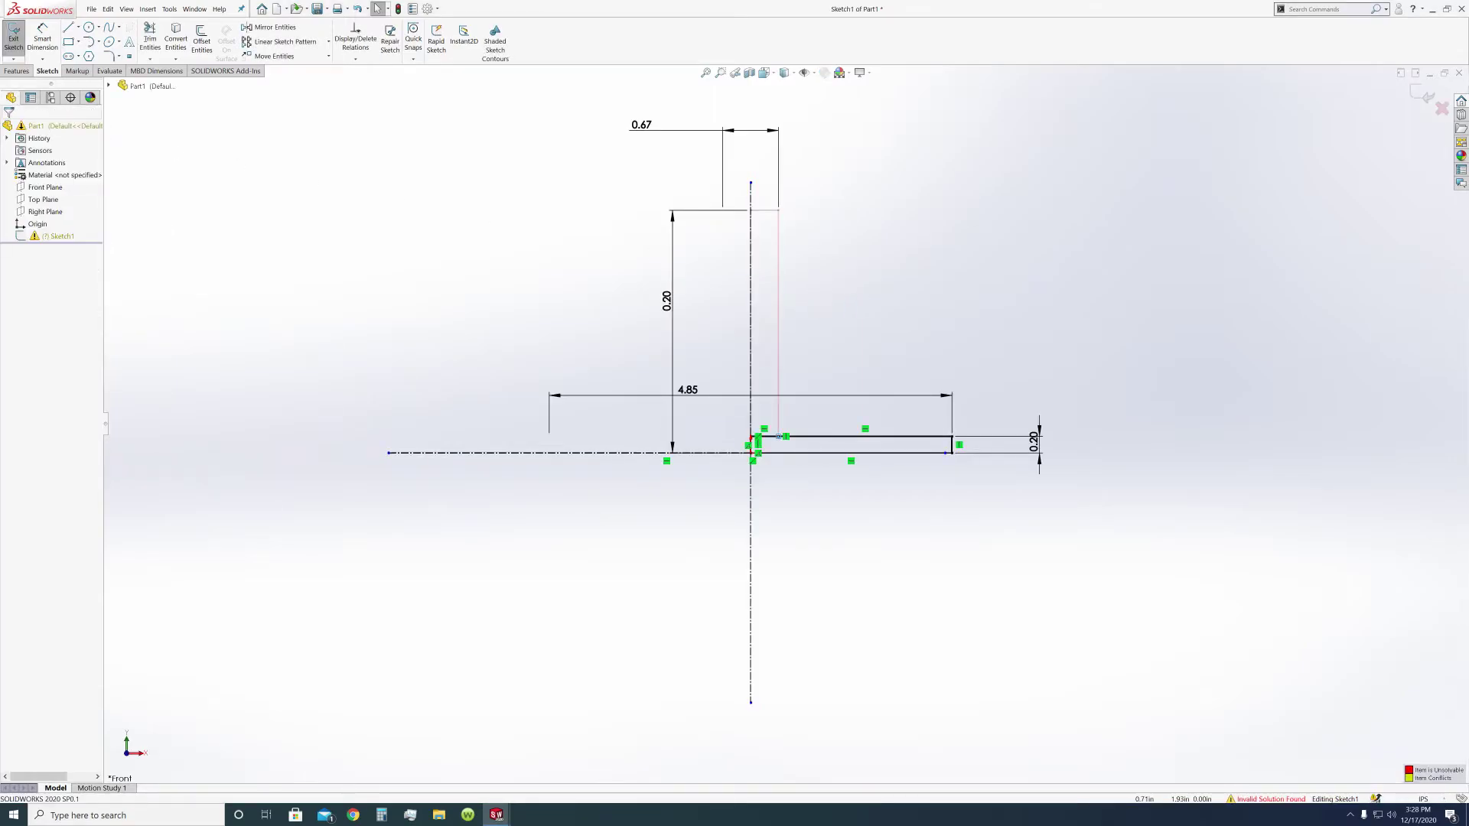
click(667, 304)
key(Delete)
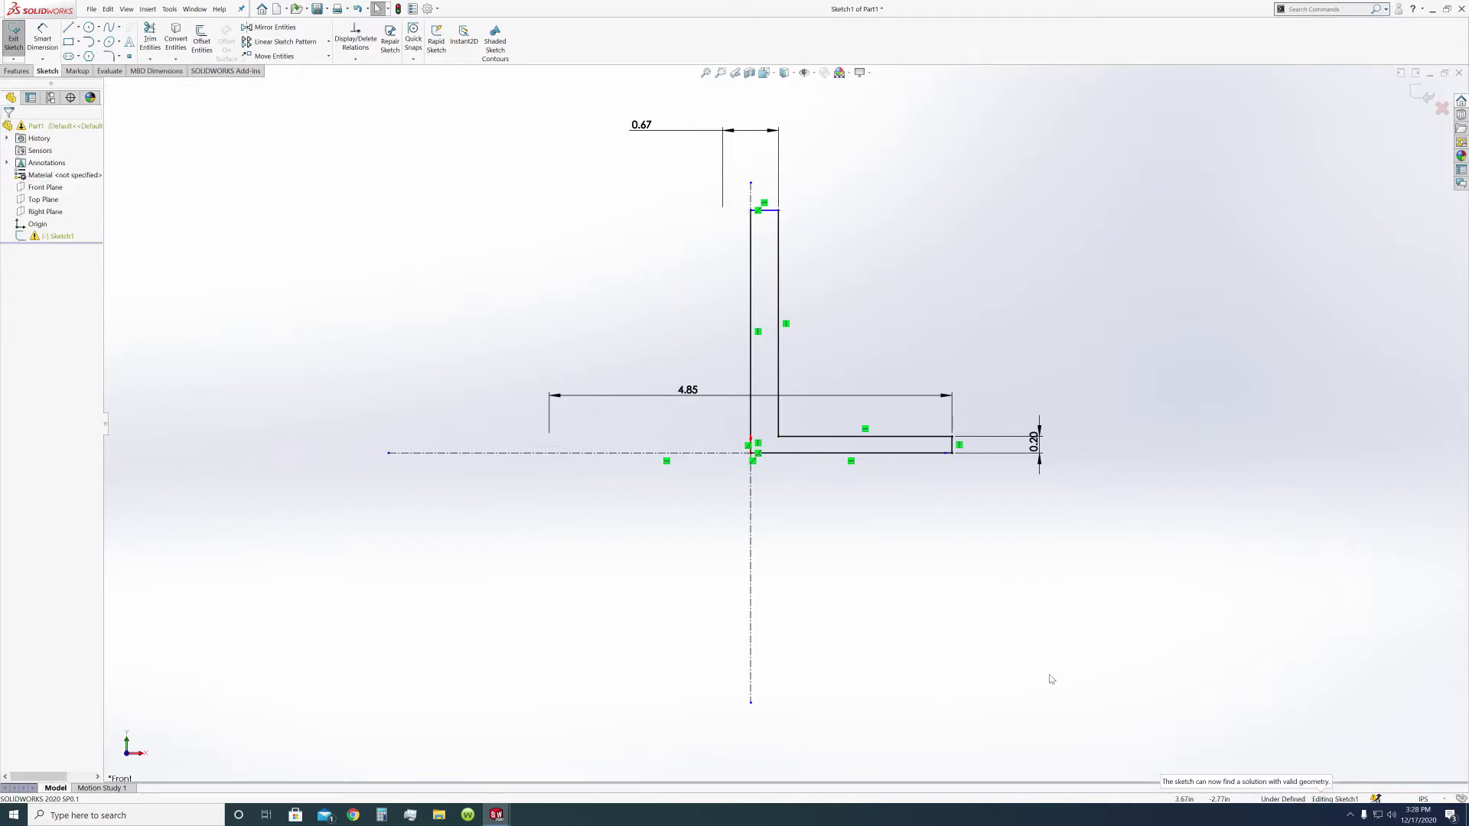
Shorten the profile to about 1.84 in tall and dimension its overall height from the stem's top edge to the foot's lower edge.
drag(765, 214, 762, 304)
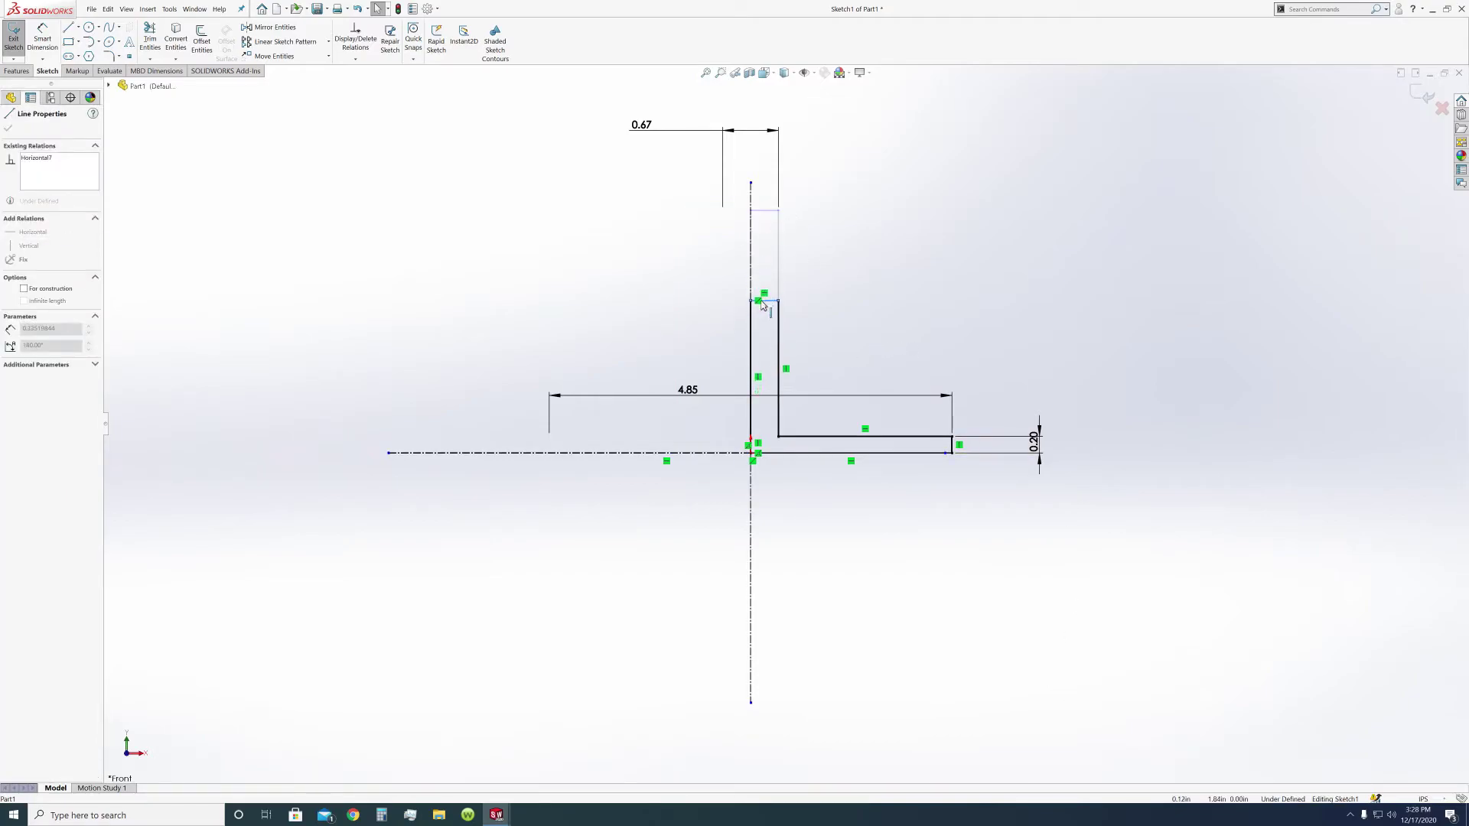
click(879, 322)
click(42, 38)
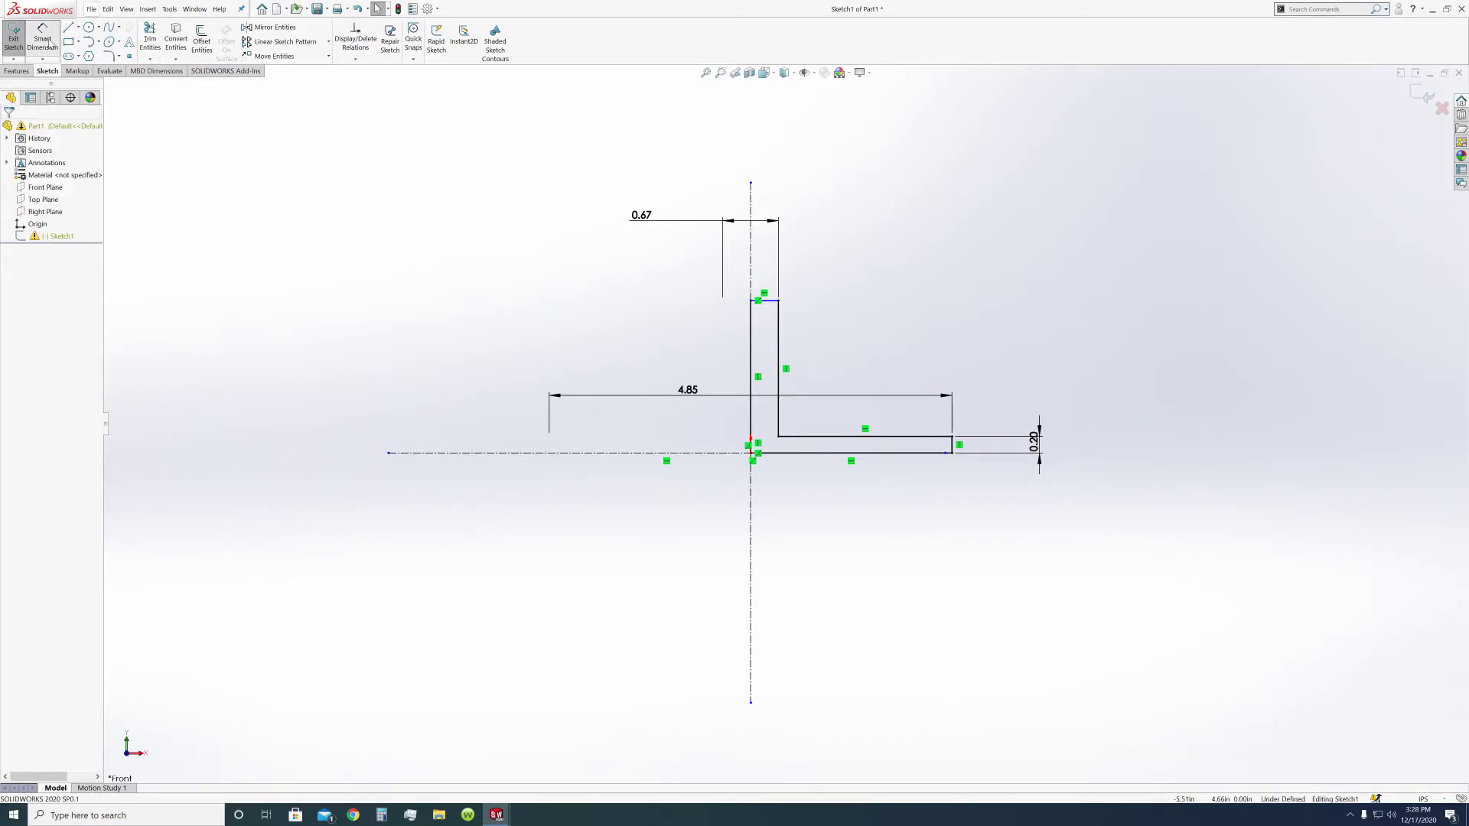
click(774, 306)
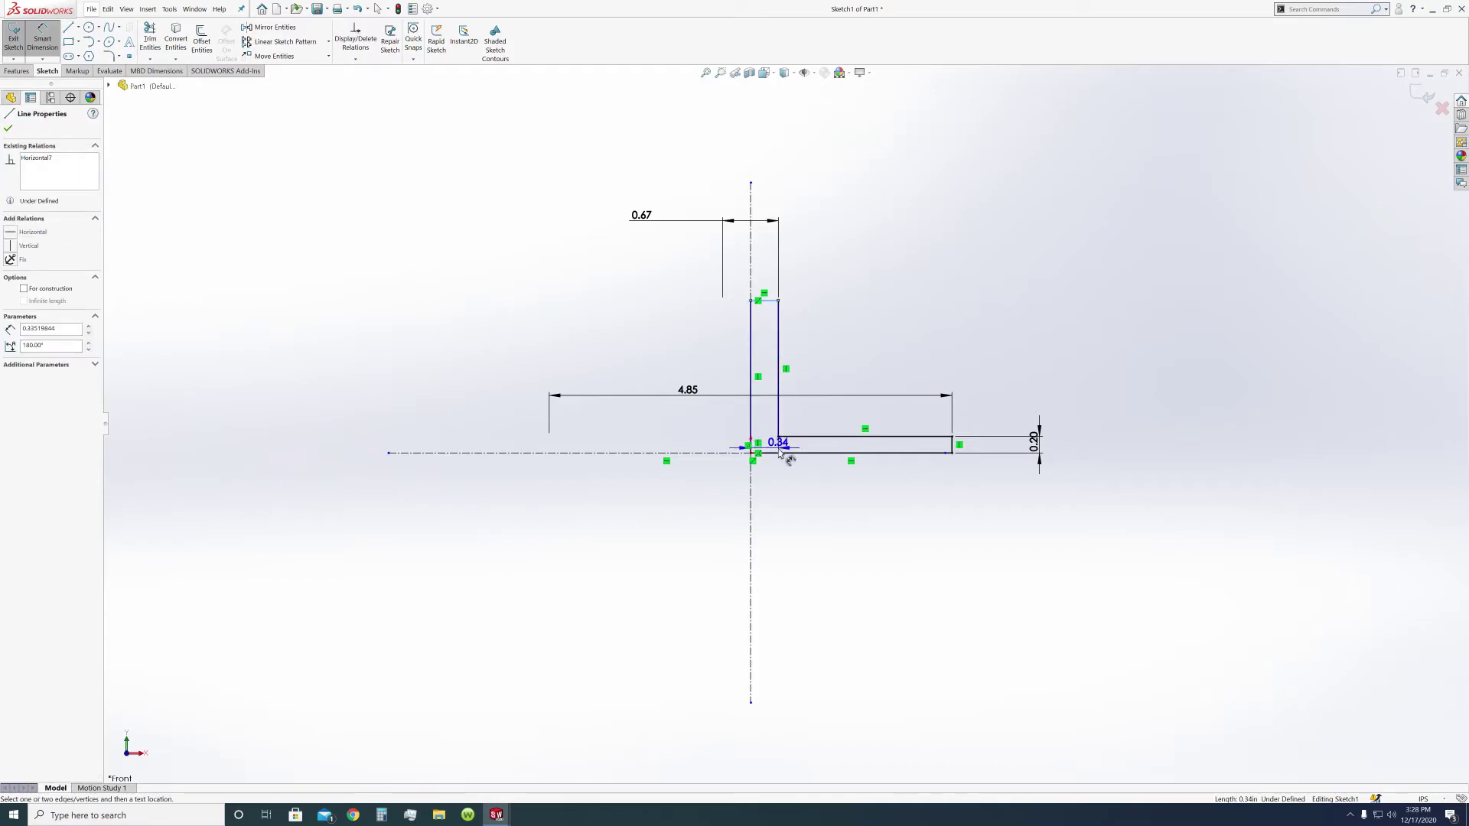
click(731, 453)
click(696, 352)
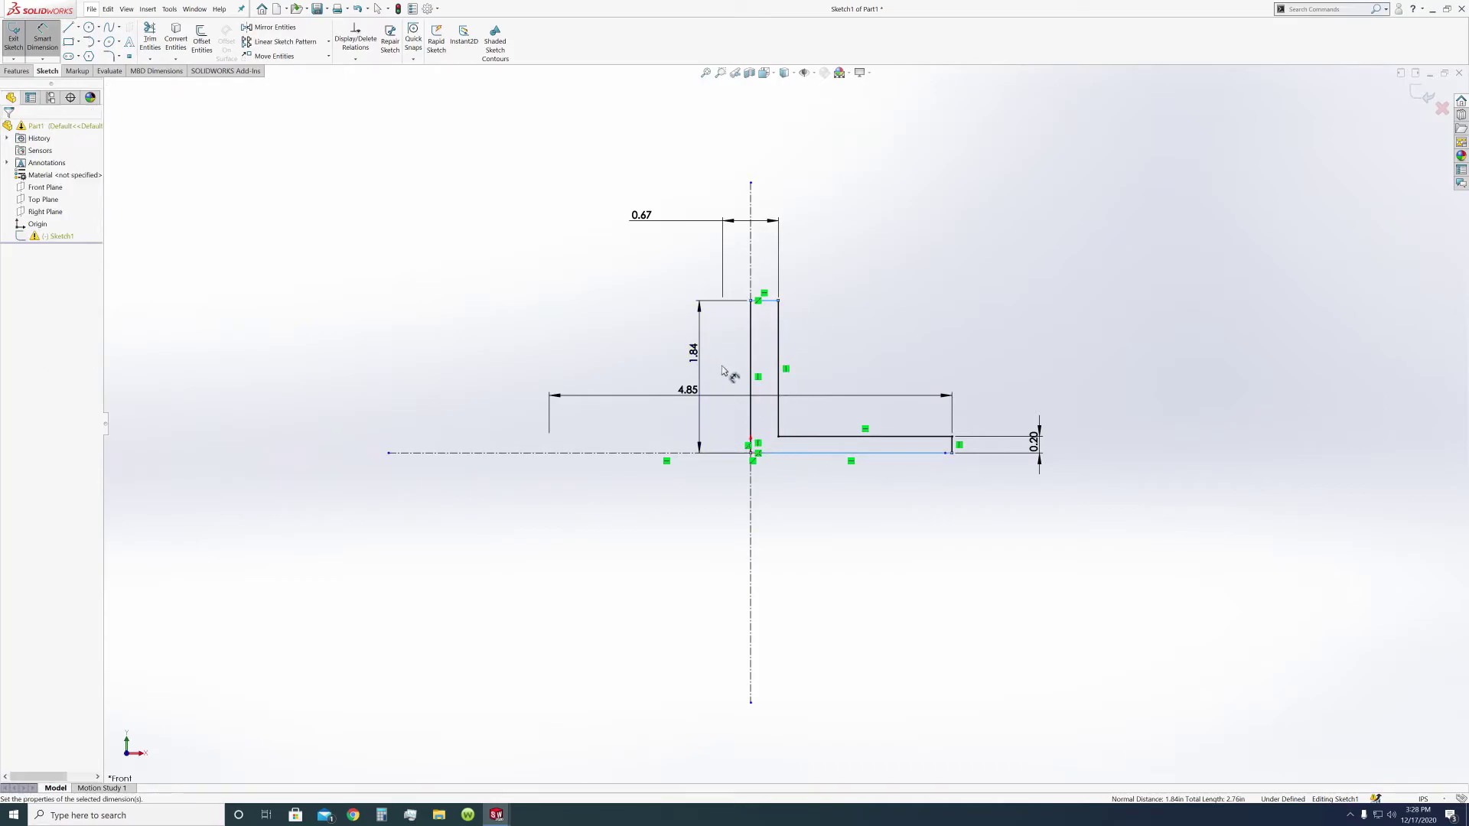
click(653, 338)
Switch to the pully_pin part, examine the Revolve1 sketch dimensions in the front view, and return to the new part's sketch.
mouse_move(496, 815)
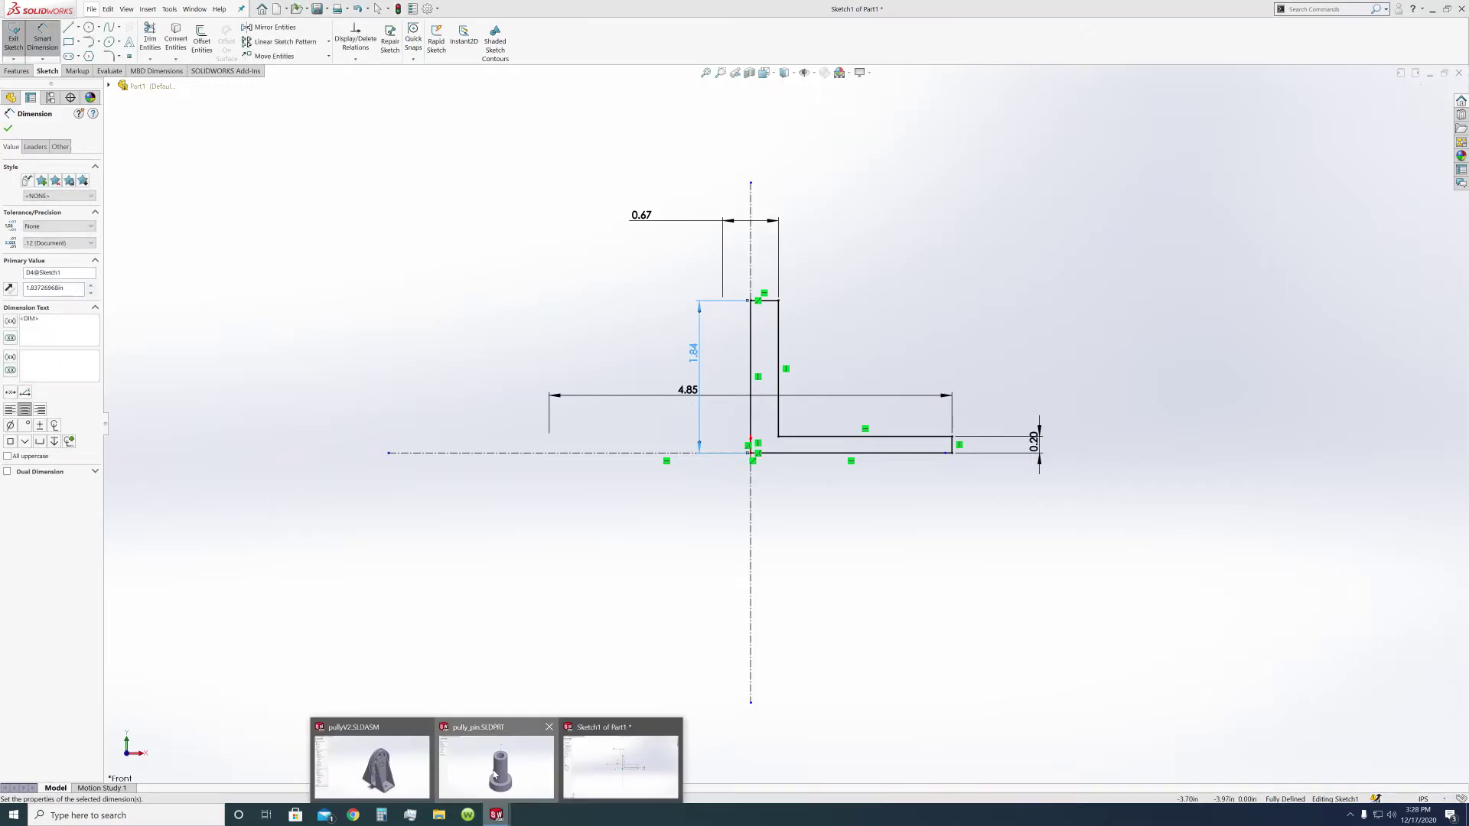
click(368, 761)
key(Escape)
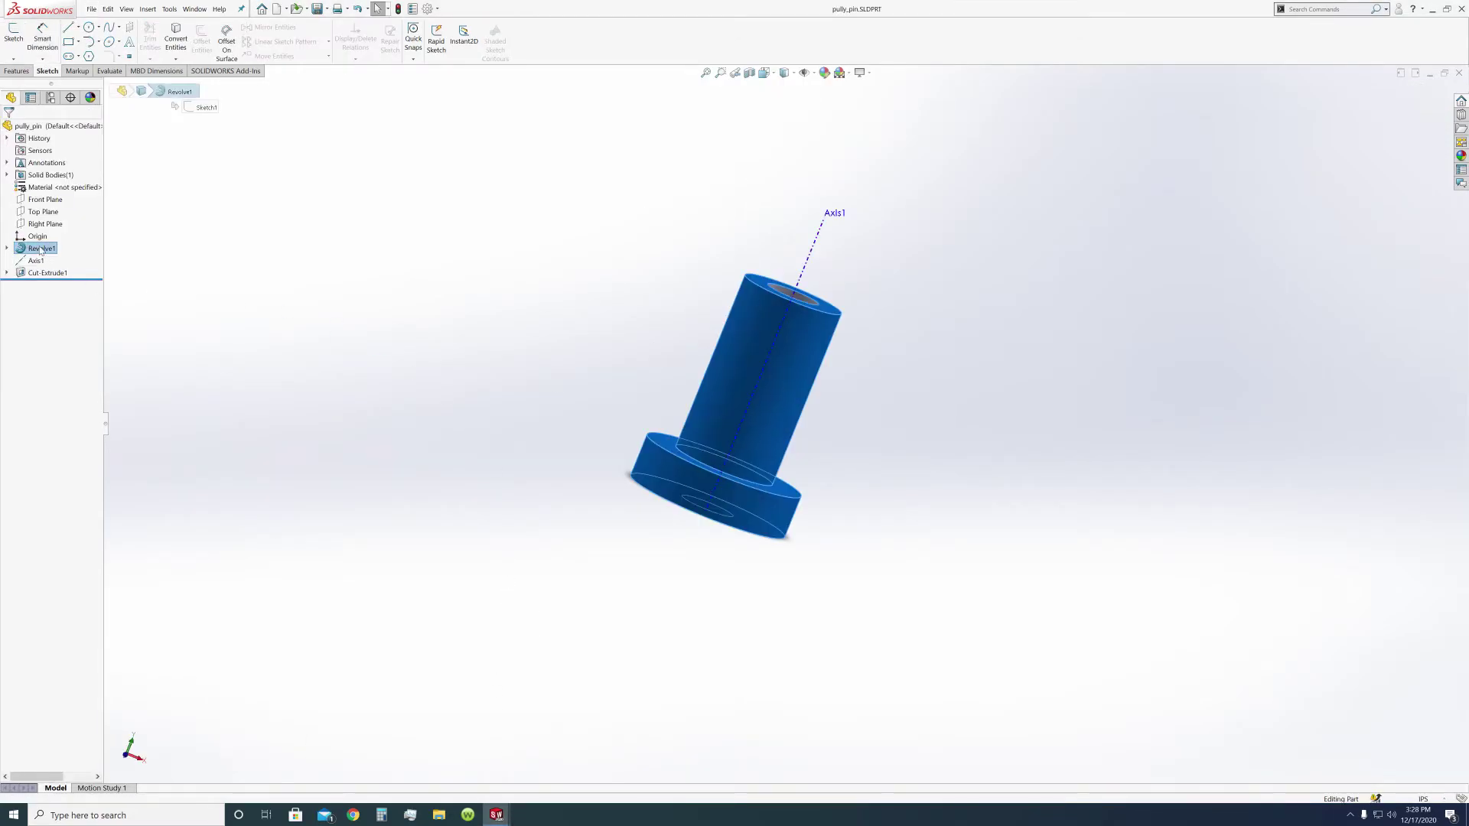
click(763, 72)
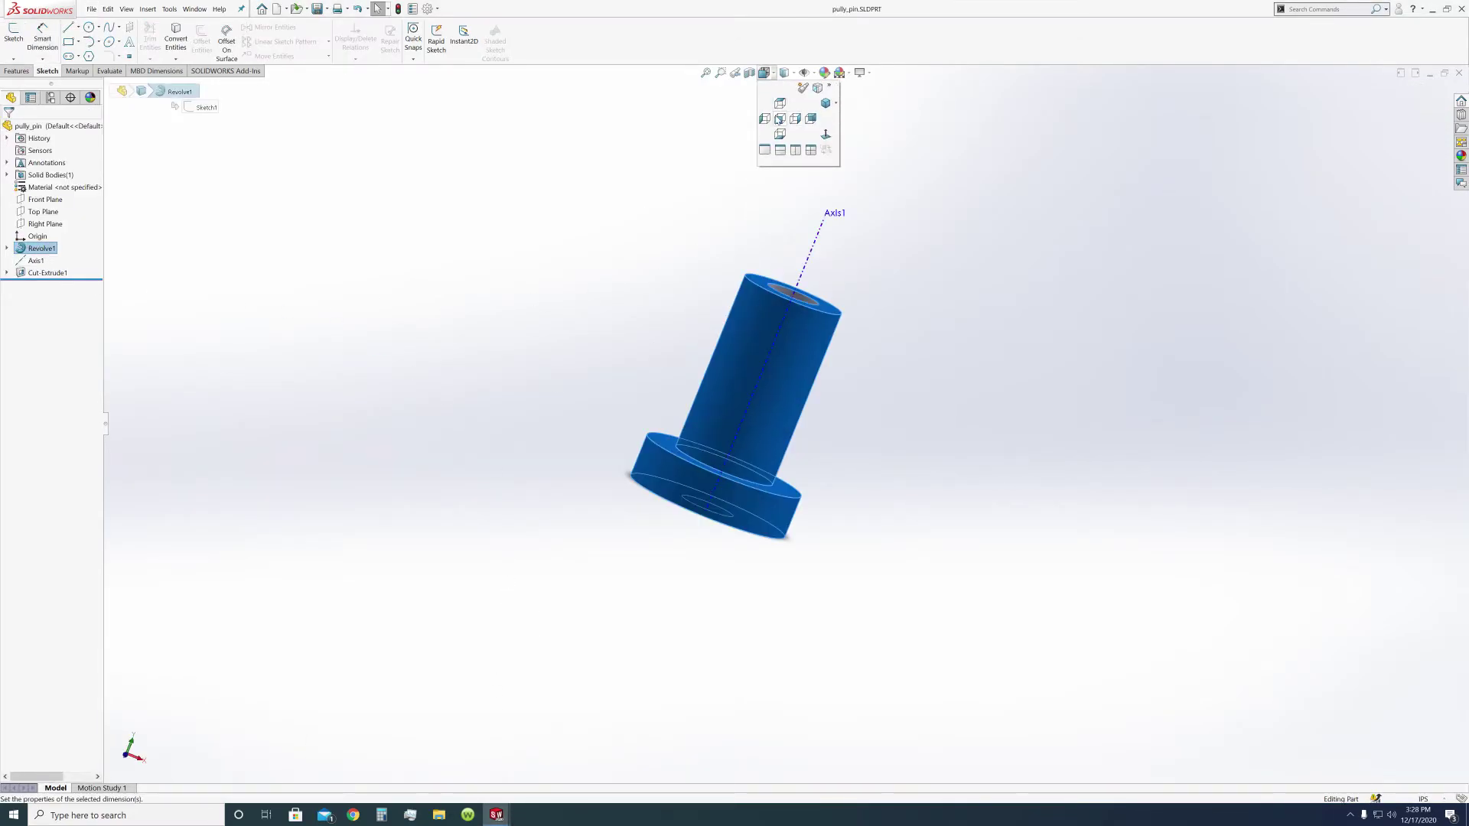
click(779, 120)
click(33, 287)
click(7, 248)
click(34, 261)
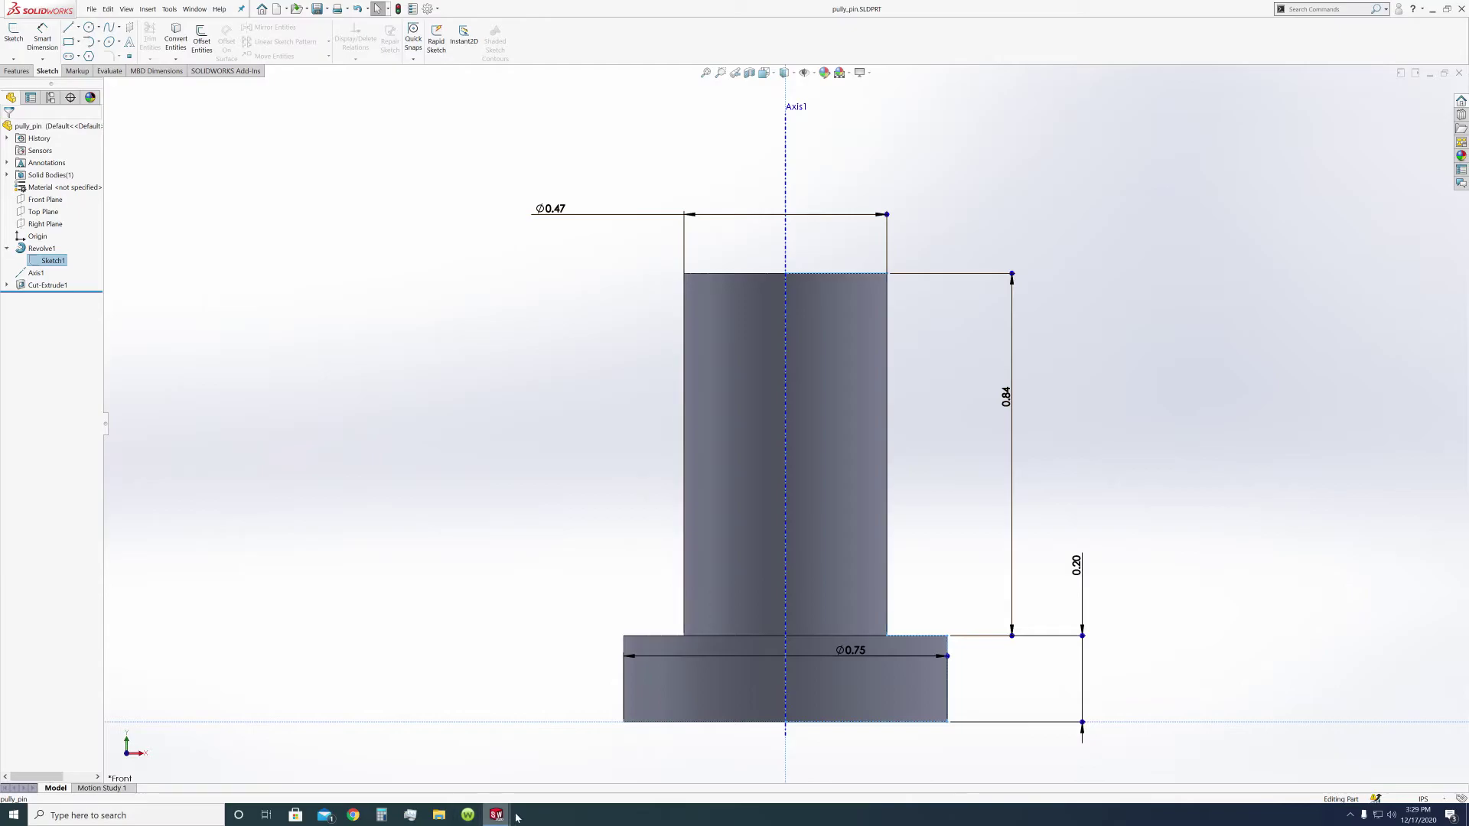
mouse_move(501, 816)
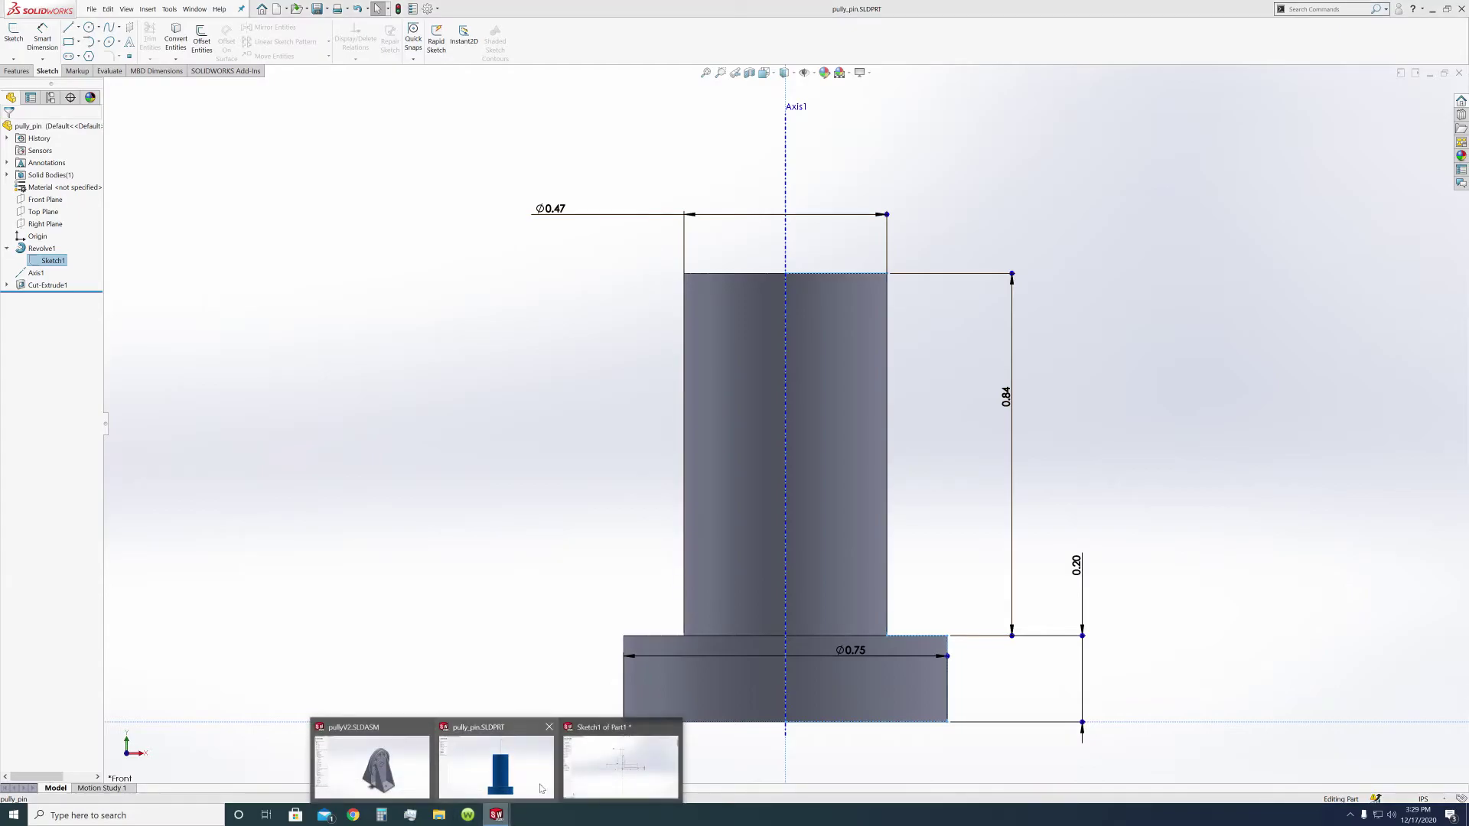
click(621, 775)
Replace the overall height dimension with a 0.84 in dimension between the stem's top edge and the foot's upper edge.
click(695, 351)
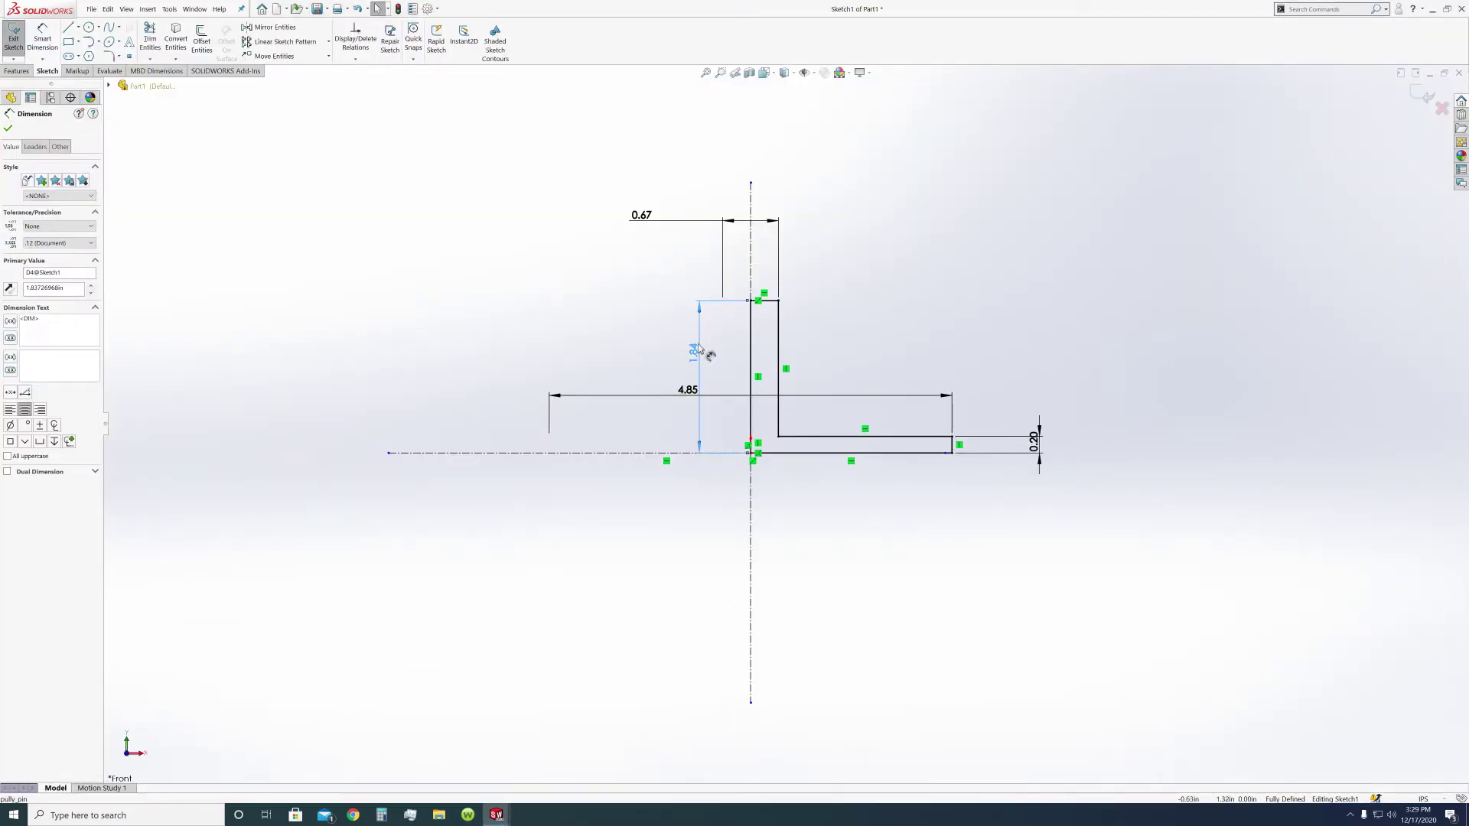
key(Delete)
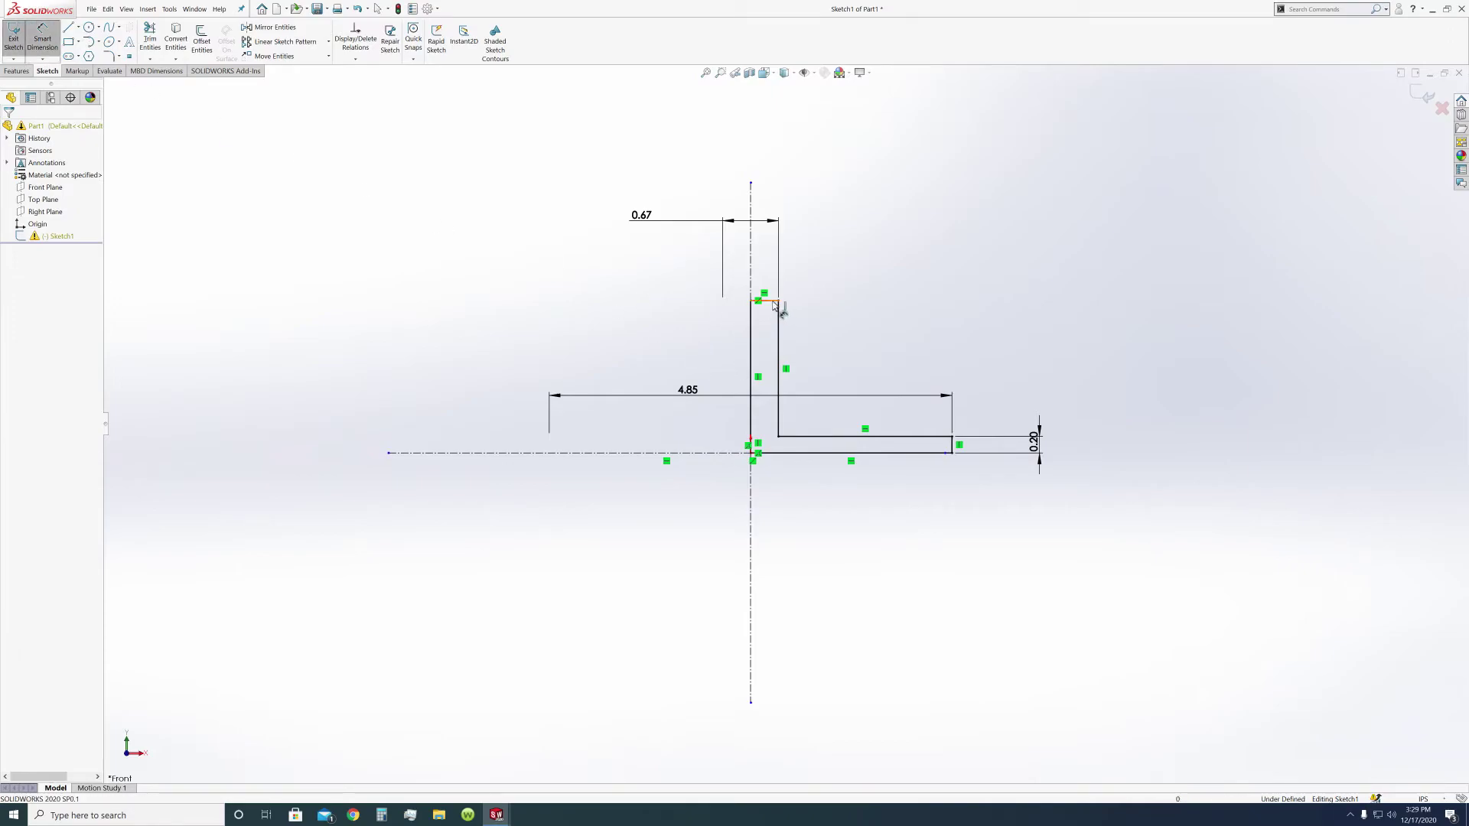
click(773, 301)
click(852, 436)
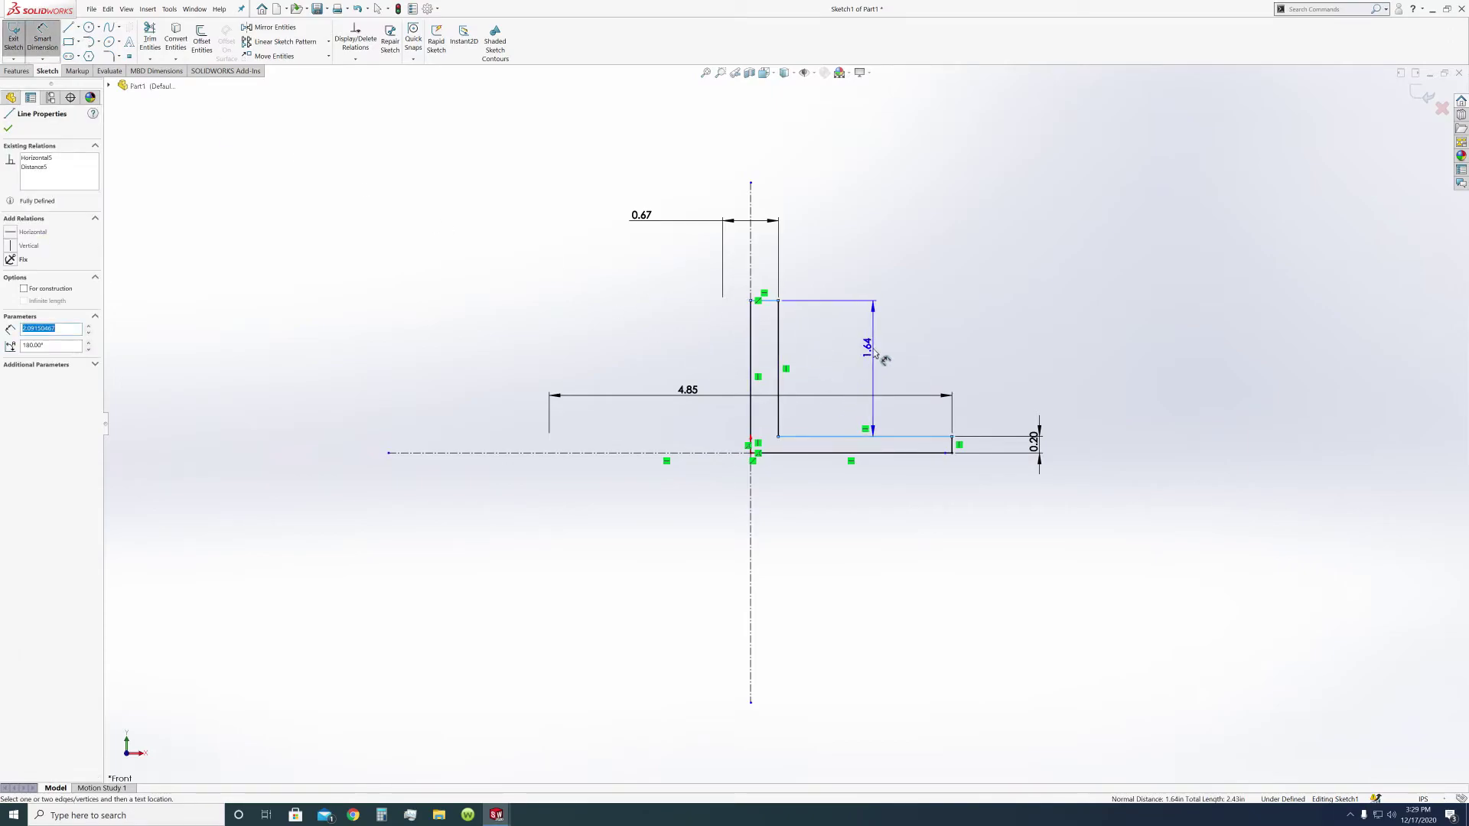
click(876, 348)
text(0.84)
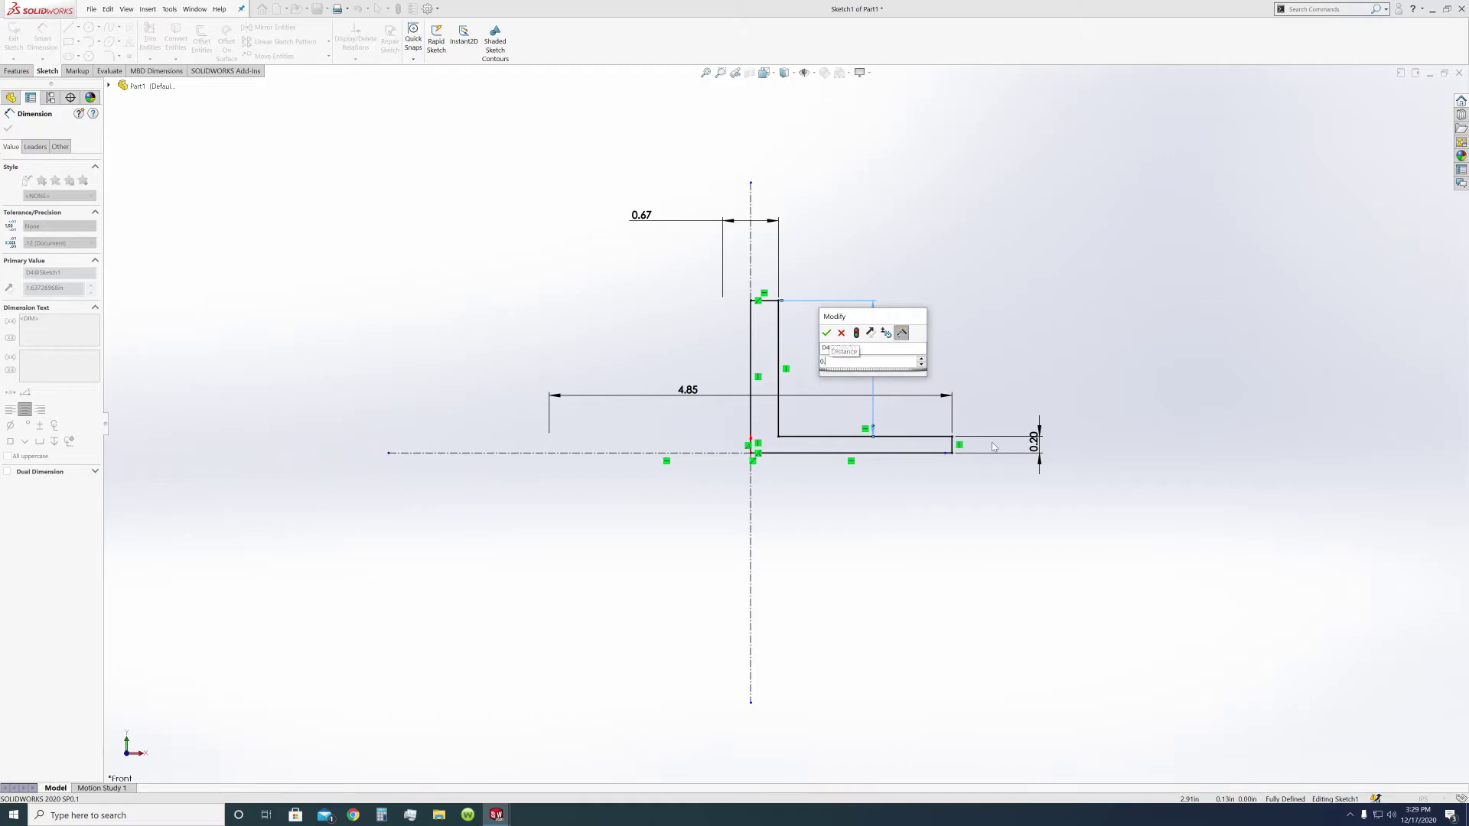
key(Return)
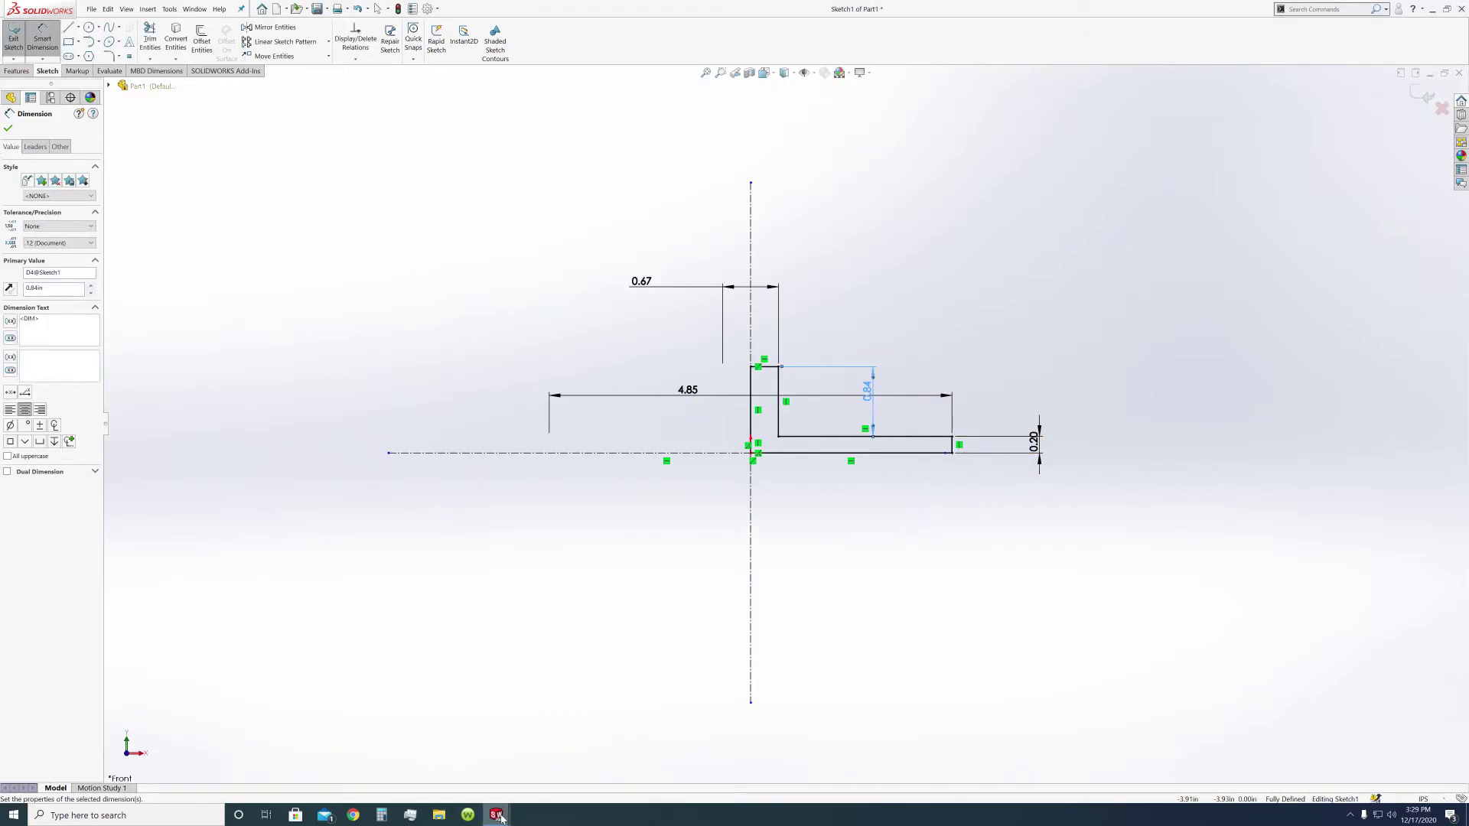
Open the Revolve1 sketch in the pully_pin part to check its diameters, and return to the new part's sketch.
mouse_move(495, 814)
click(550, 784)
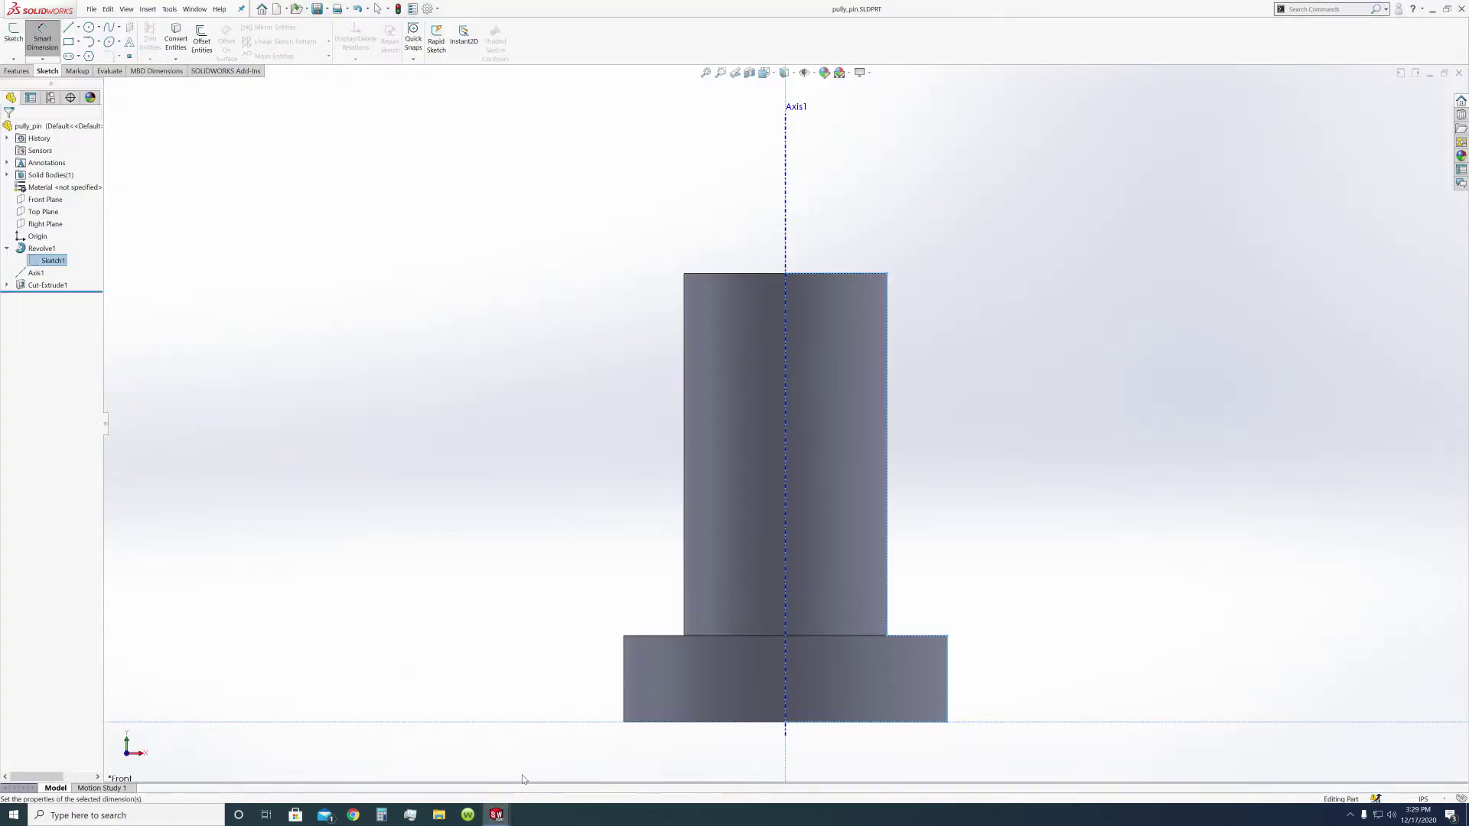
key(Escape)
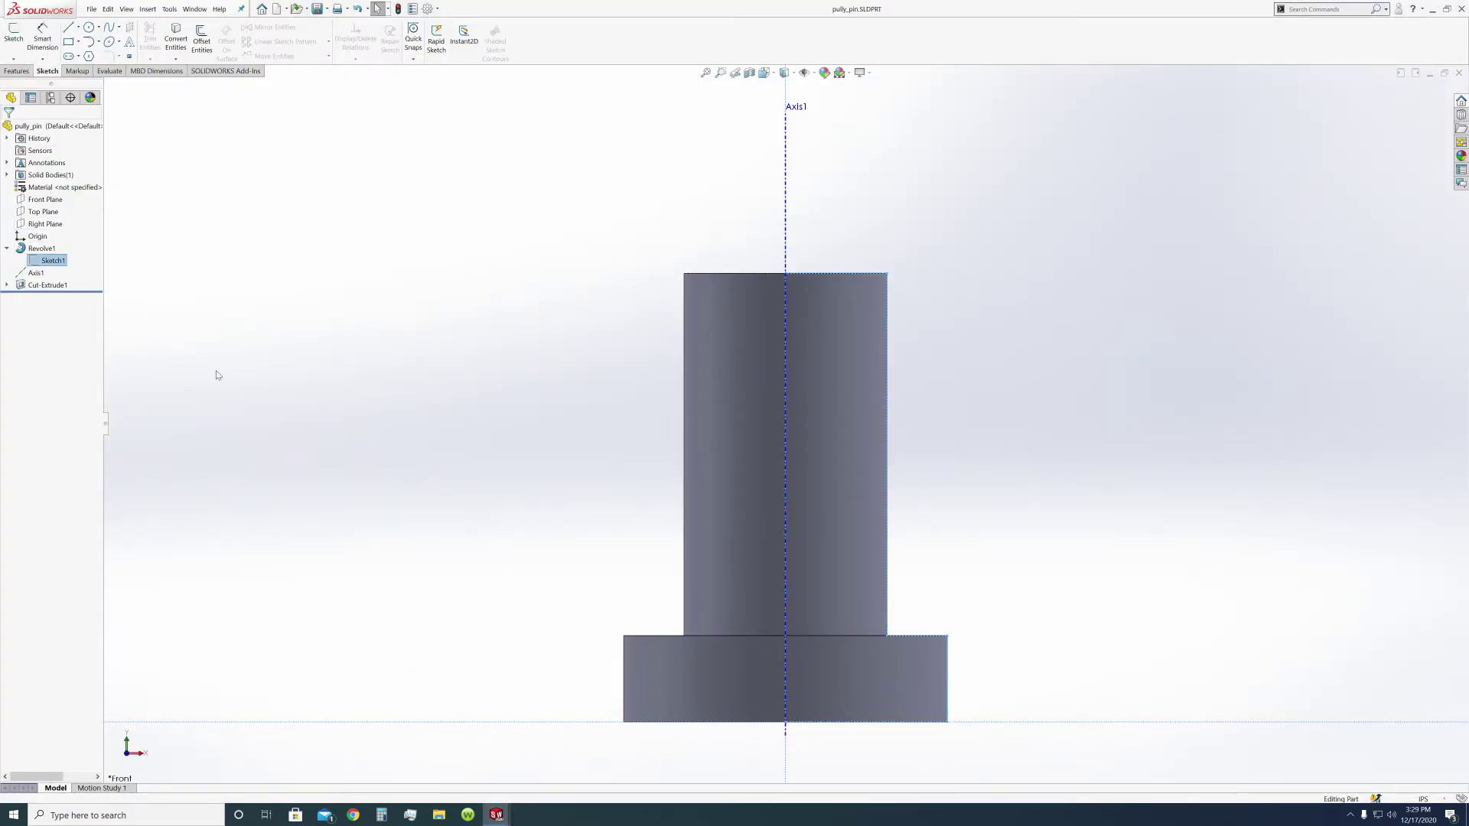
double_click(50, 262)
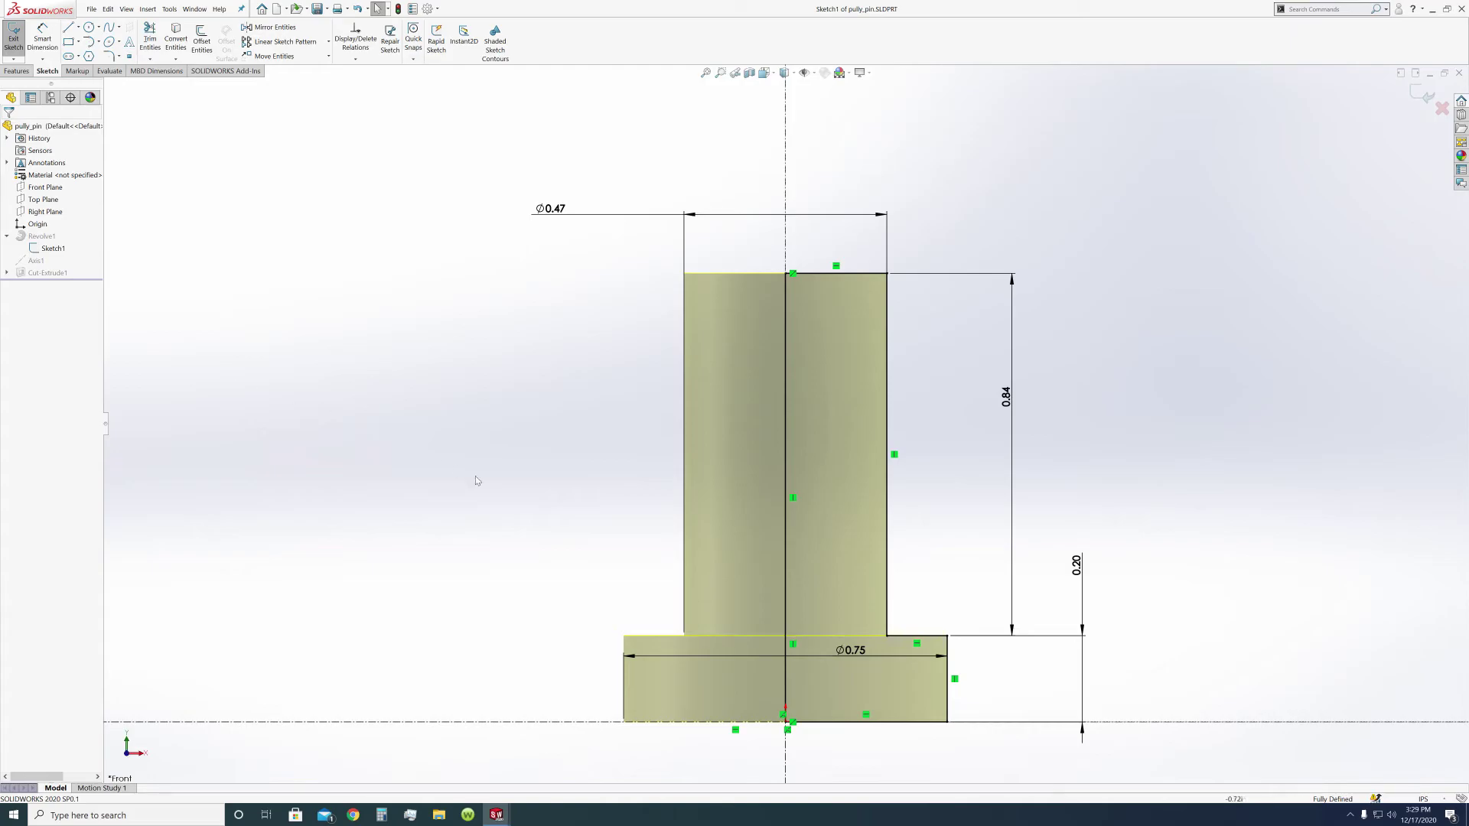
mouse_move(497, 815)
click(619, 763)
Set the foot's diameter dimension to 0.75 in.
click(687, 391)
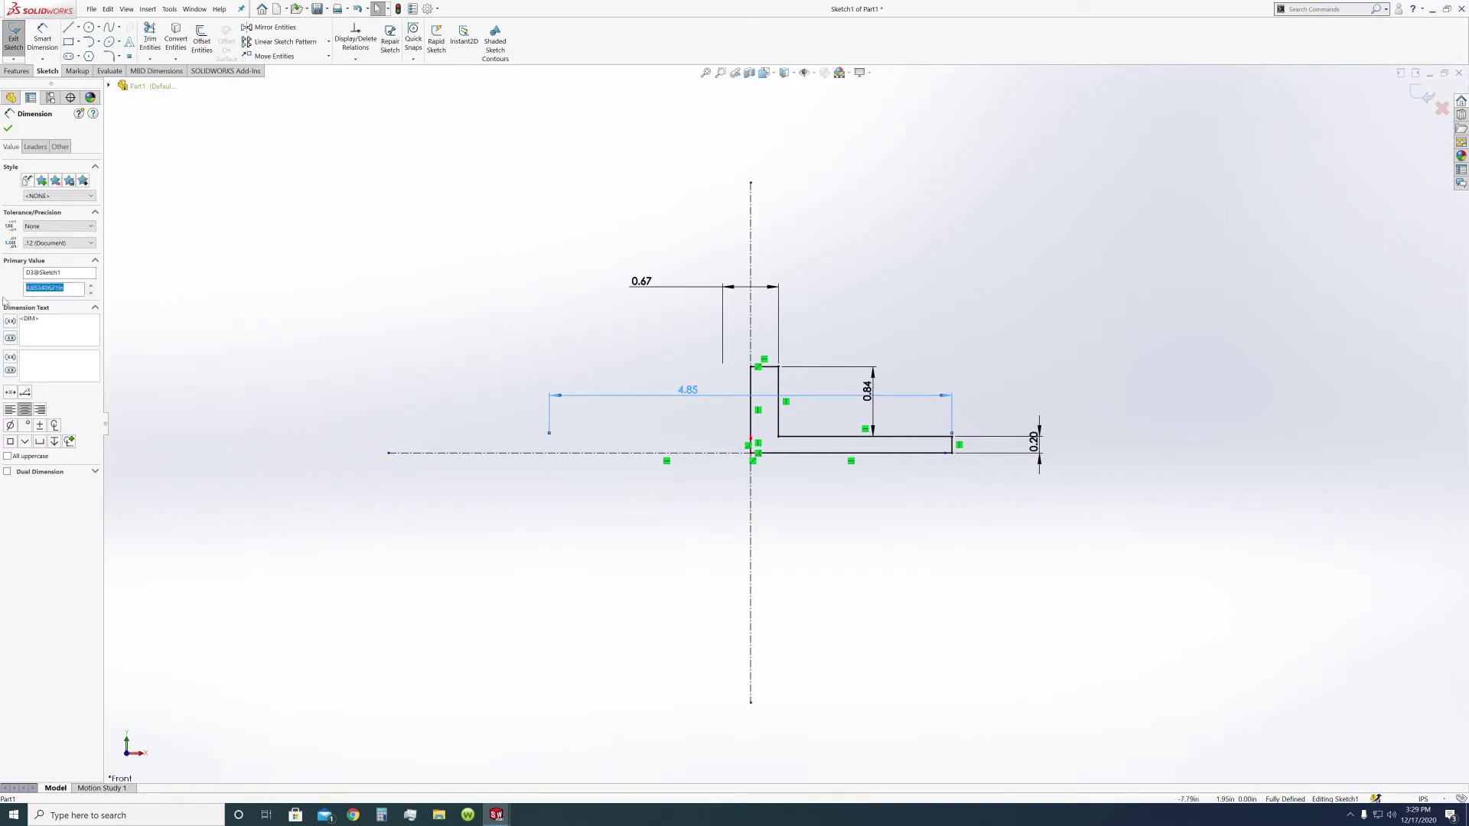
text(0.75)
key(Return)
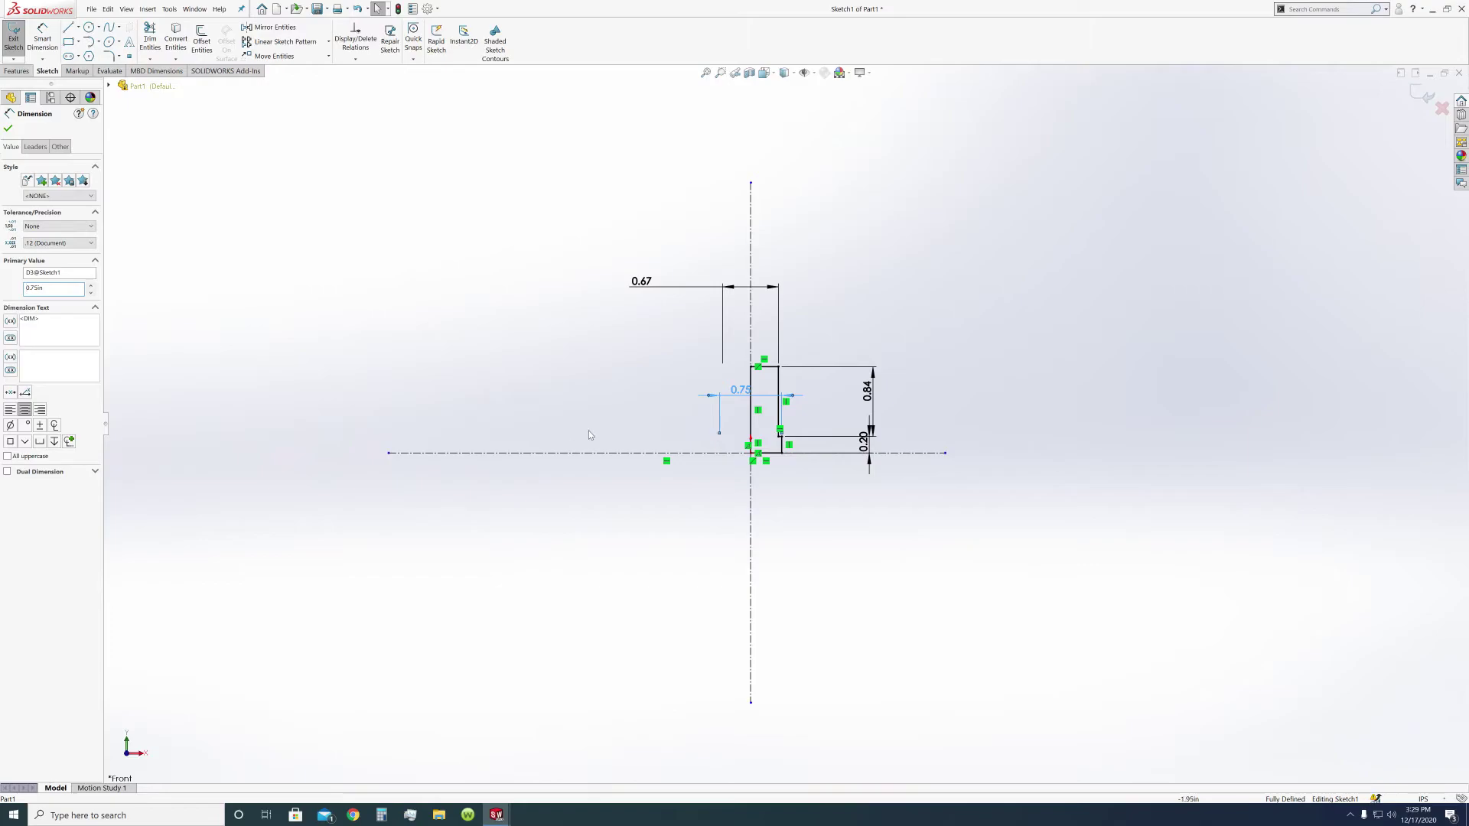
scroll(591, 433, up, 3)
scroll(787, 489, down, 6)
scroll(758, 277, up, 2)
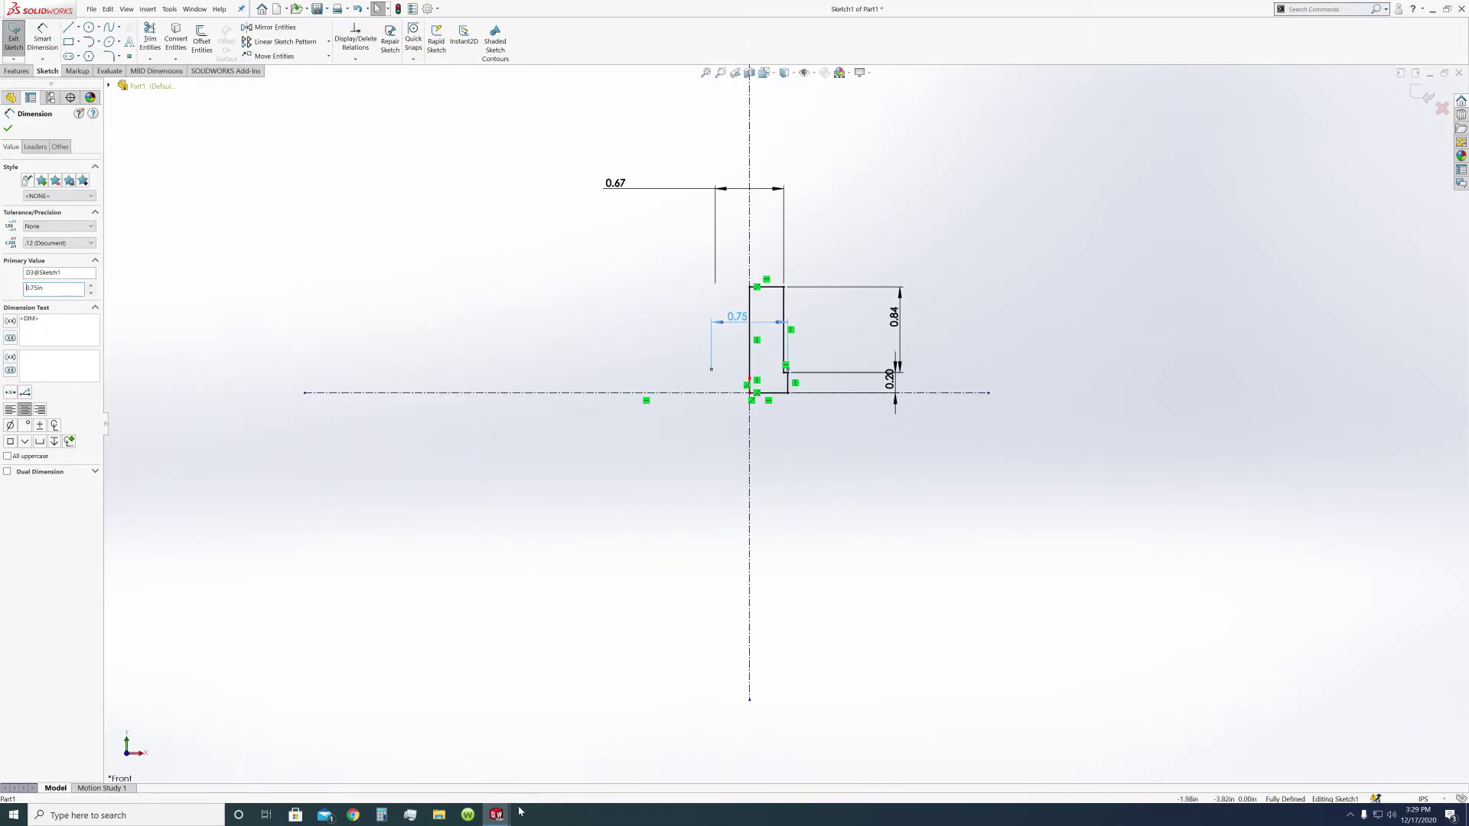
Set the stem's diameter dimension above the profile to 0.25 in.
mouse_move(498, 813)
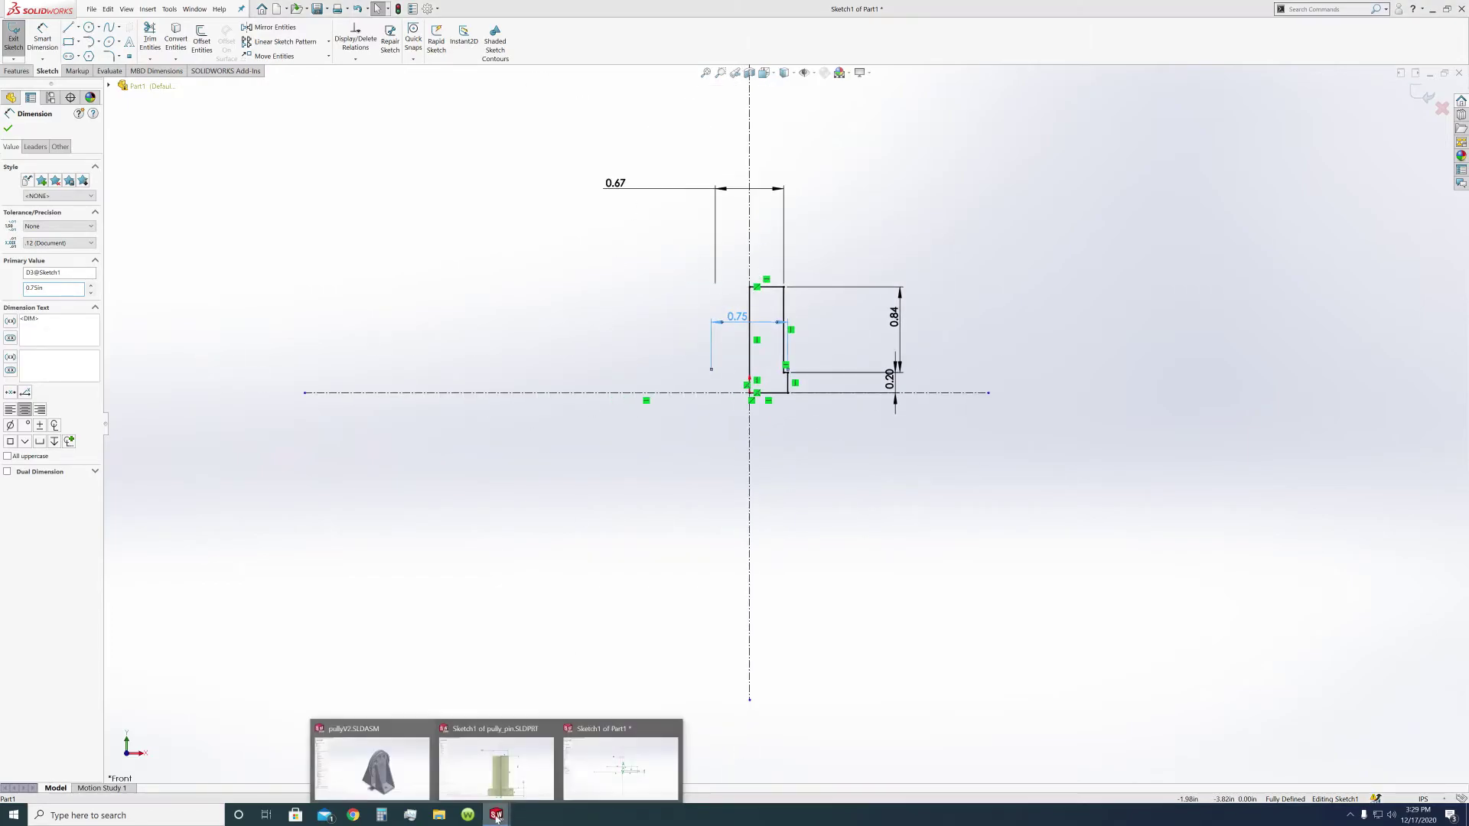
click(644, 782)
click(618, 184)
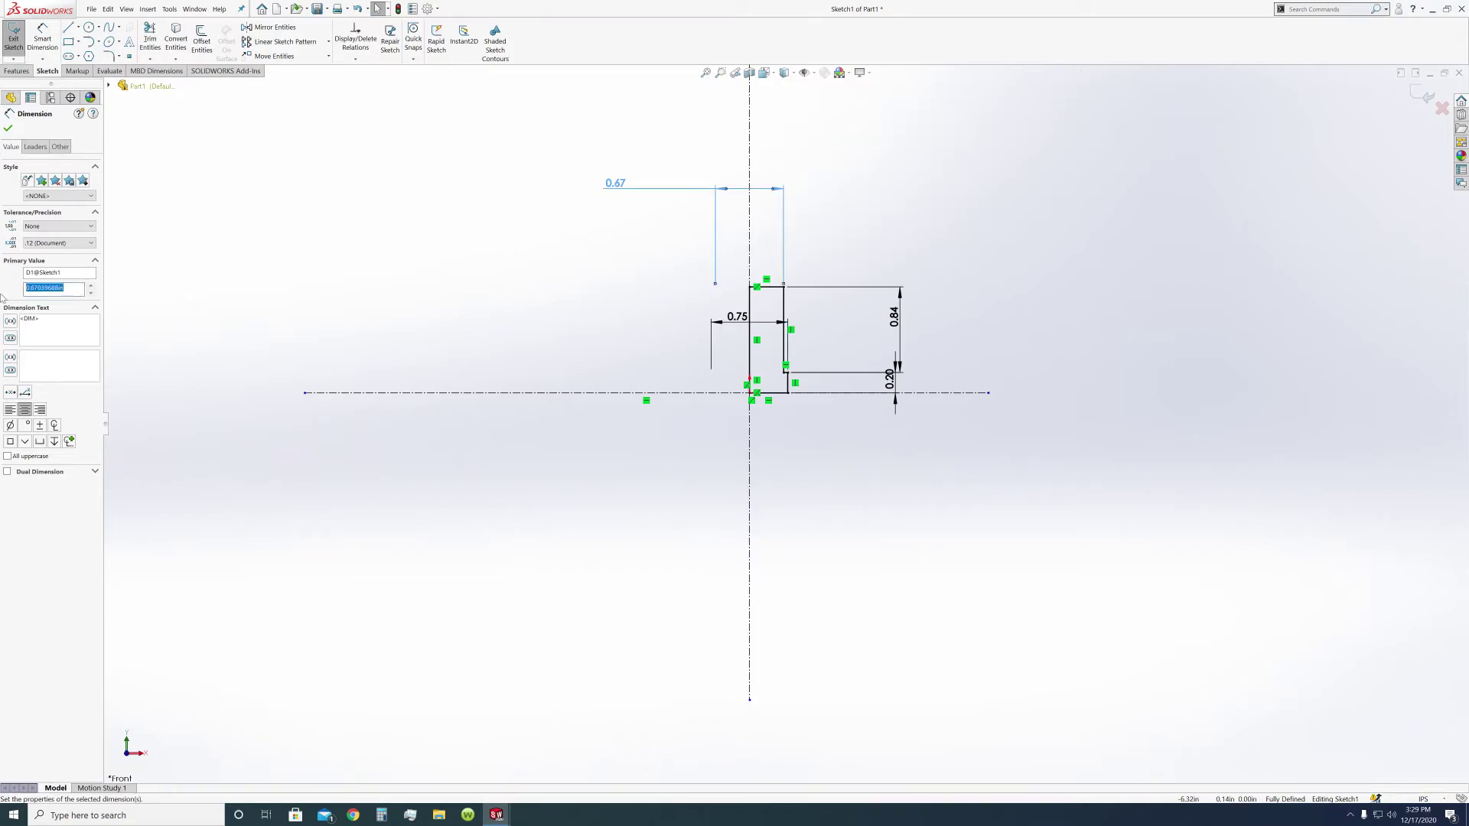
text(0.25)
key(Return)
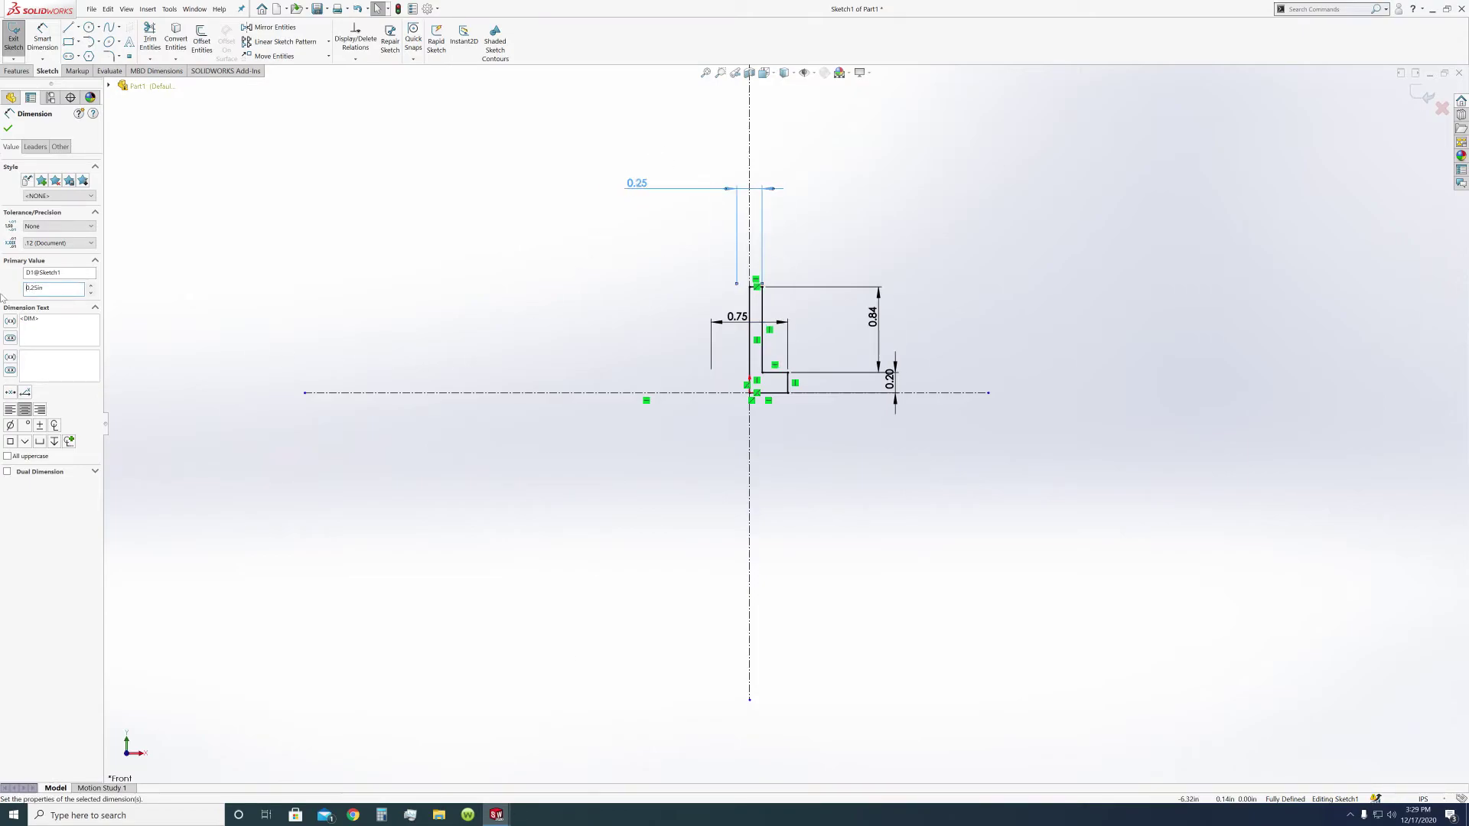
scroll(705, 266, up, 1)
scroll(698, 253, down, 1)
scroll(685, 245, up, 1)
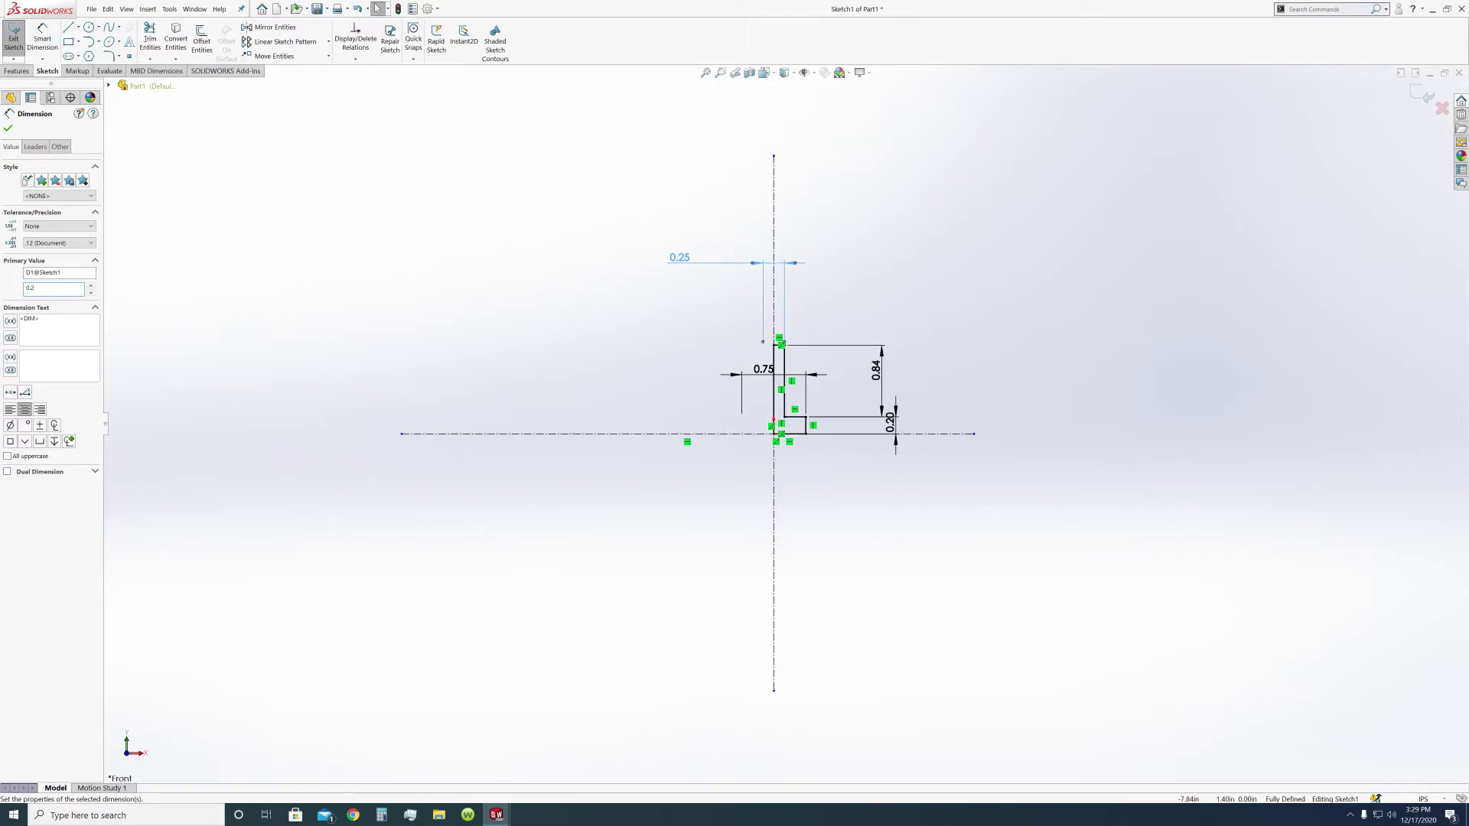
Set the stem's diameter dimension to 0.23 in and finish the sketch.
click(8, 130)
scroll(944, 329, down, 1)
click(1426, 98)
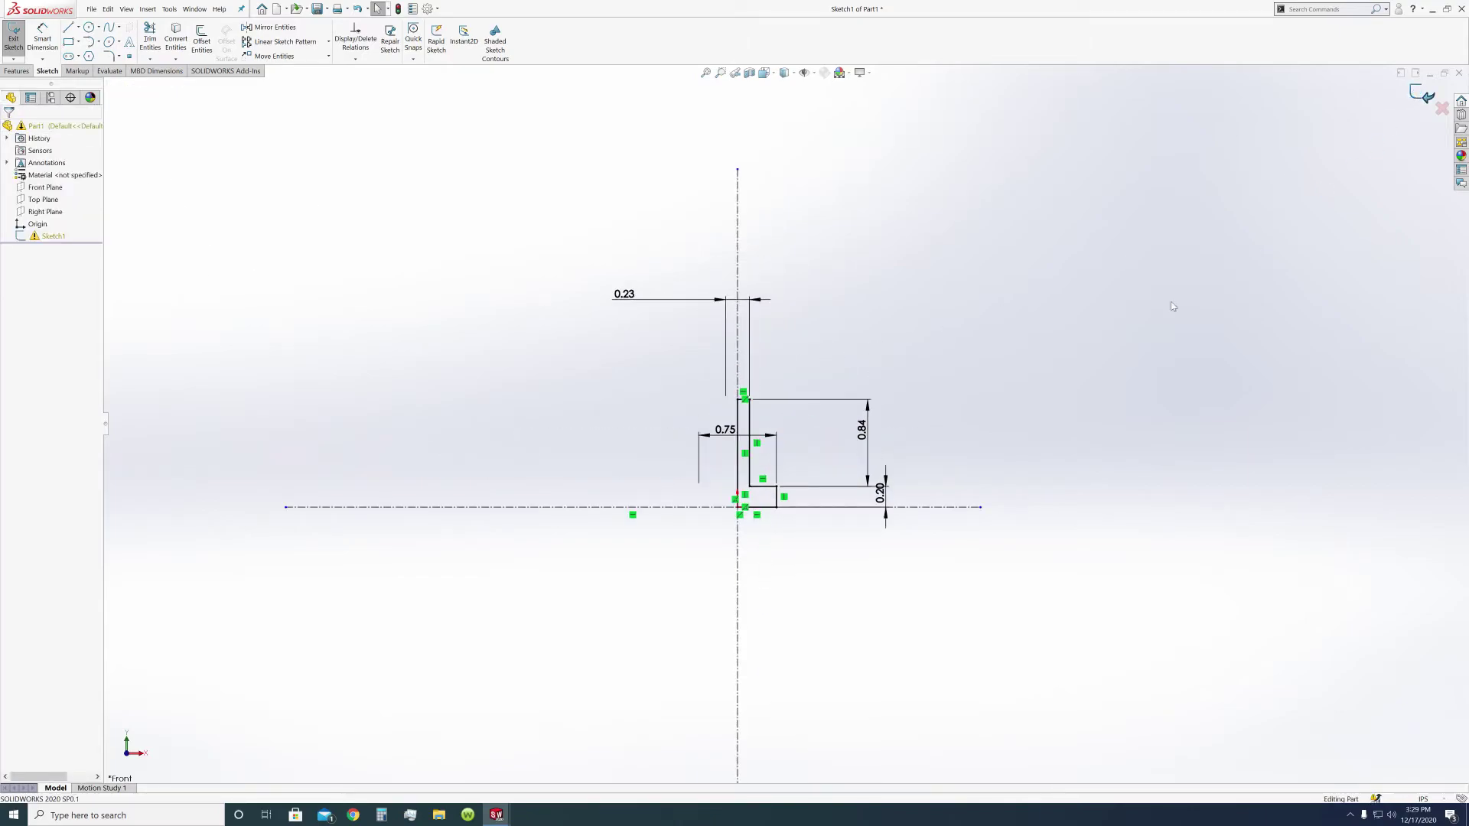
Revolve the L-shaped profile 360 degrees about the vertical centerline into a solid flanged pin.
scroll(809, 459, down, 2)
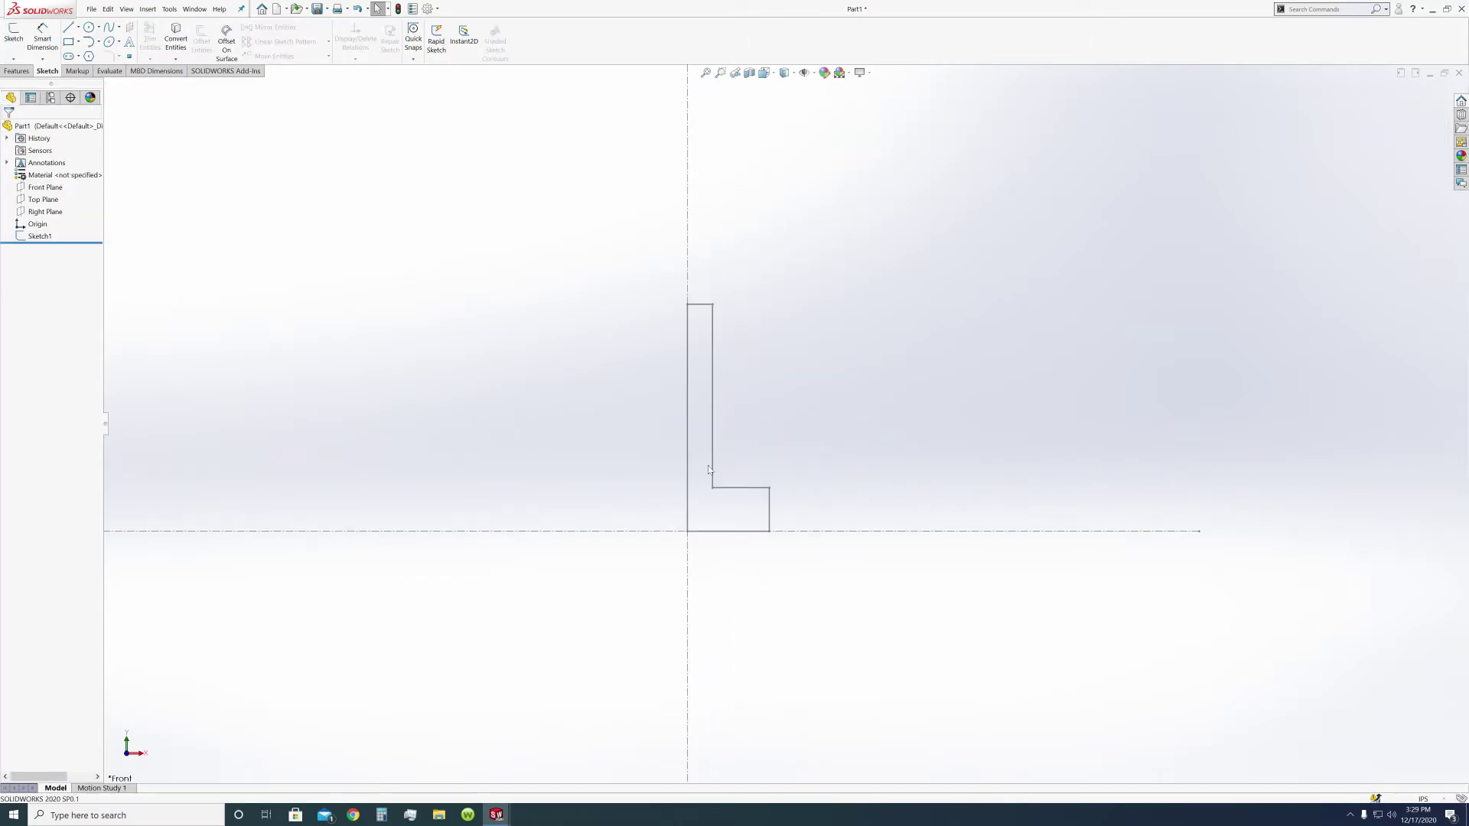
click(40, 236)
click(25, 71)
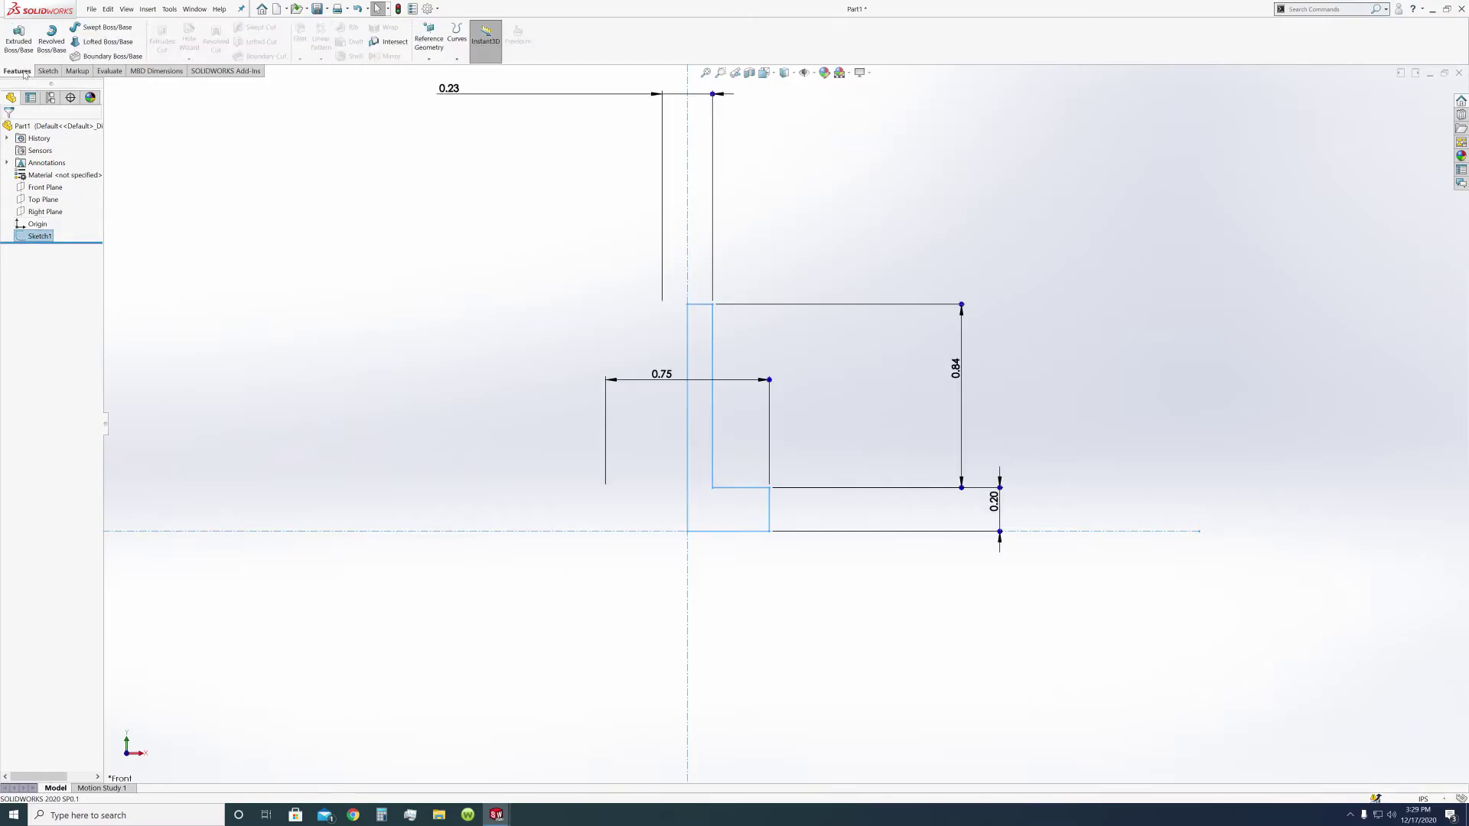
click(51, 37)
click(862, 292)
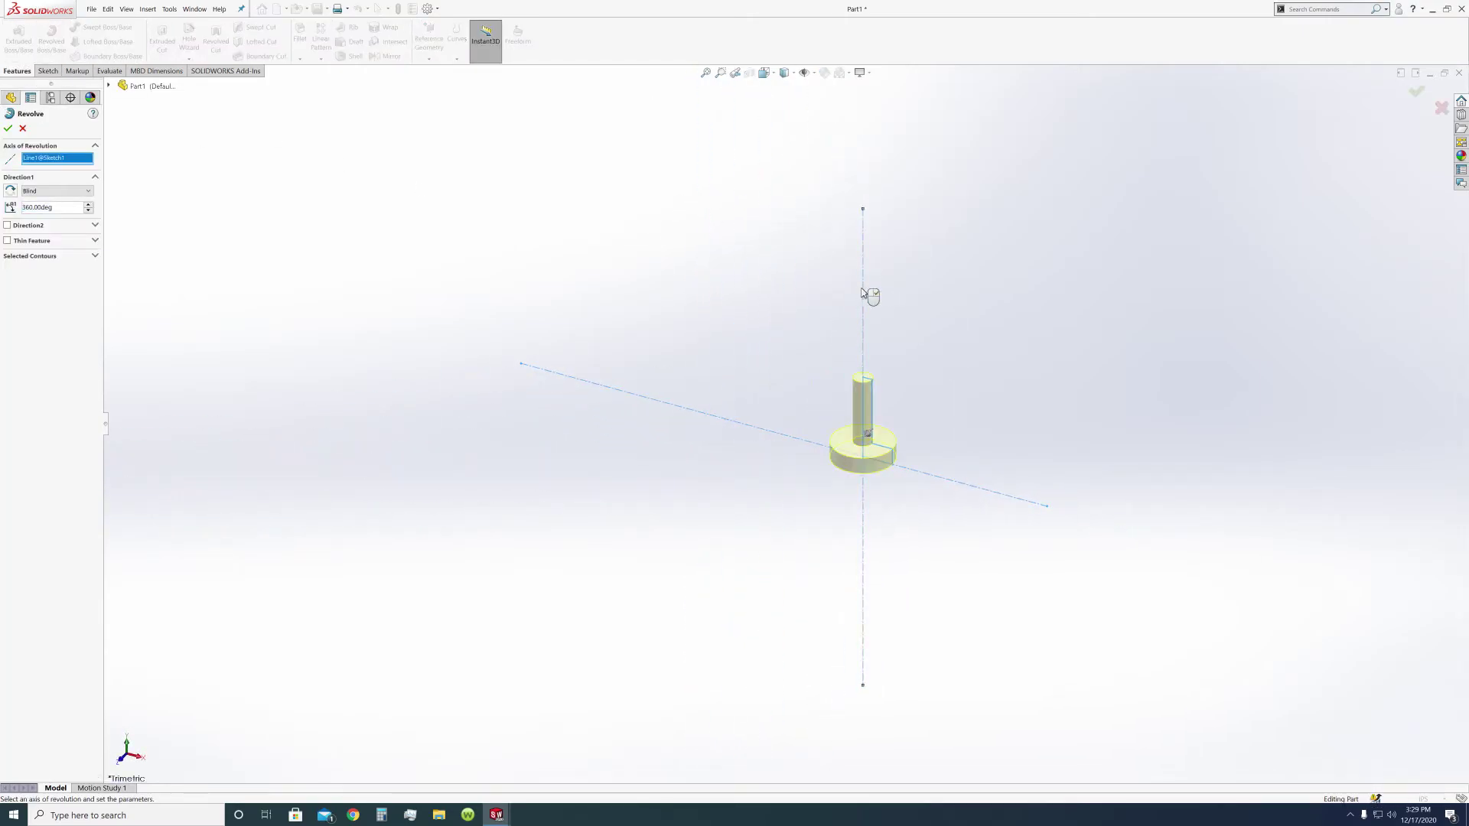
click(9, 130)
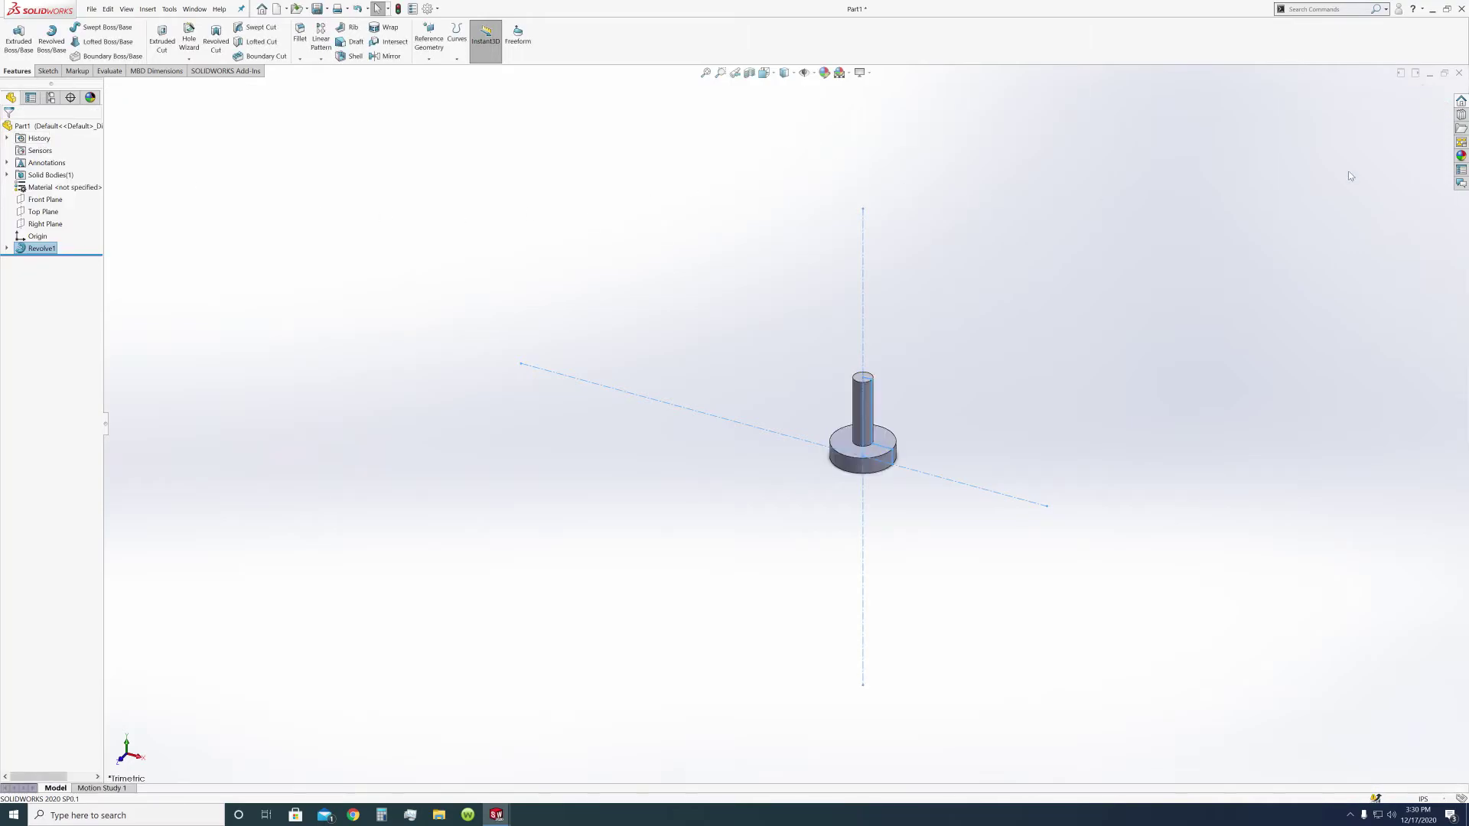
click(791, 122)
Save the part as pully_pin_half2.SLDPRT in the Pully V2 folder.
click(784, 73)
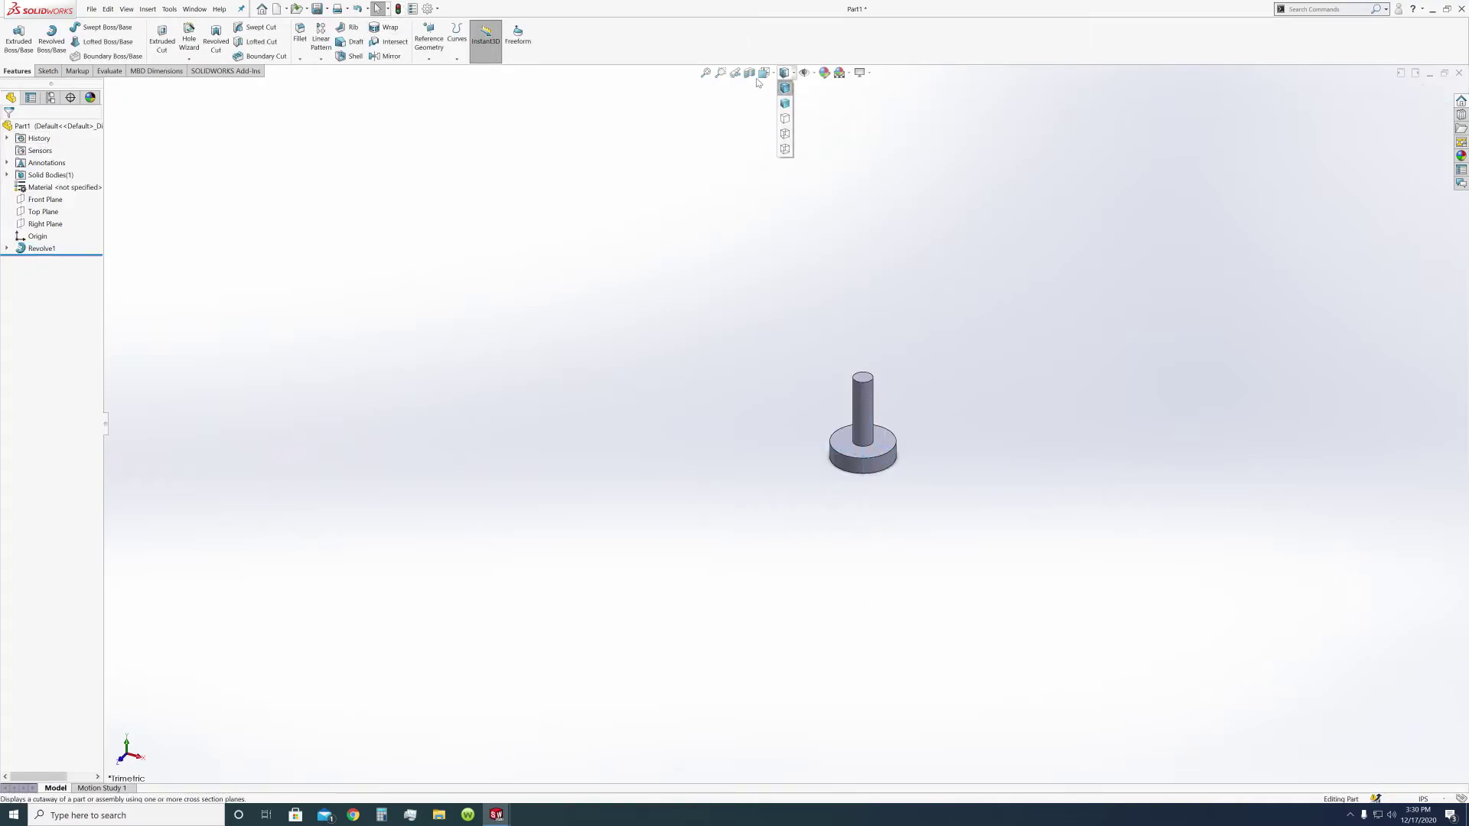
click(765, 74)
click(824, 104)
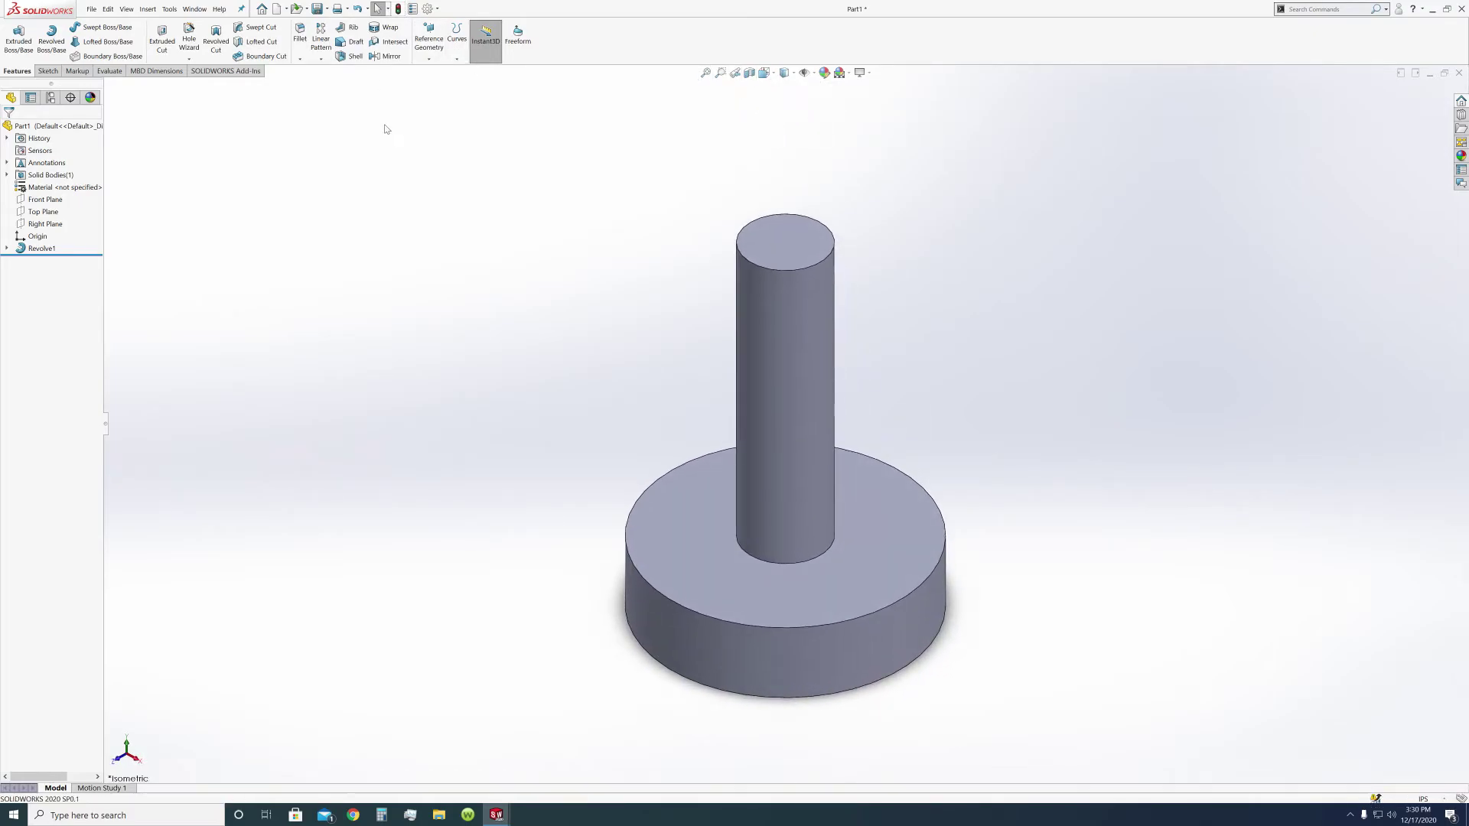
key(ctrl+s)
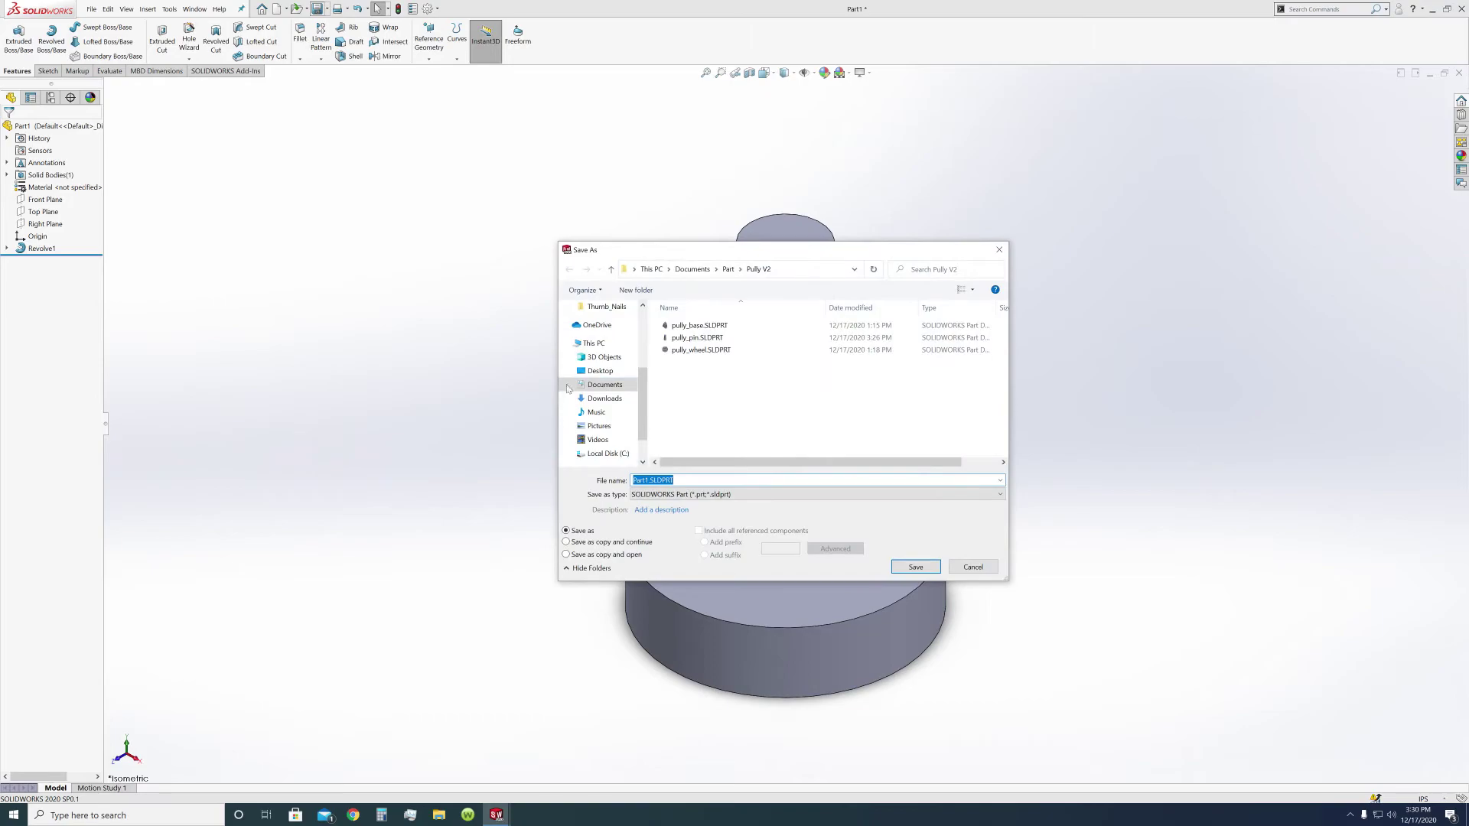
click(697, 337)
click(660, 481)
click(660, 481)
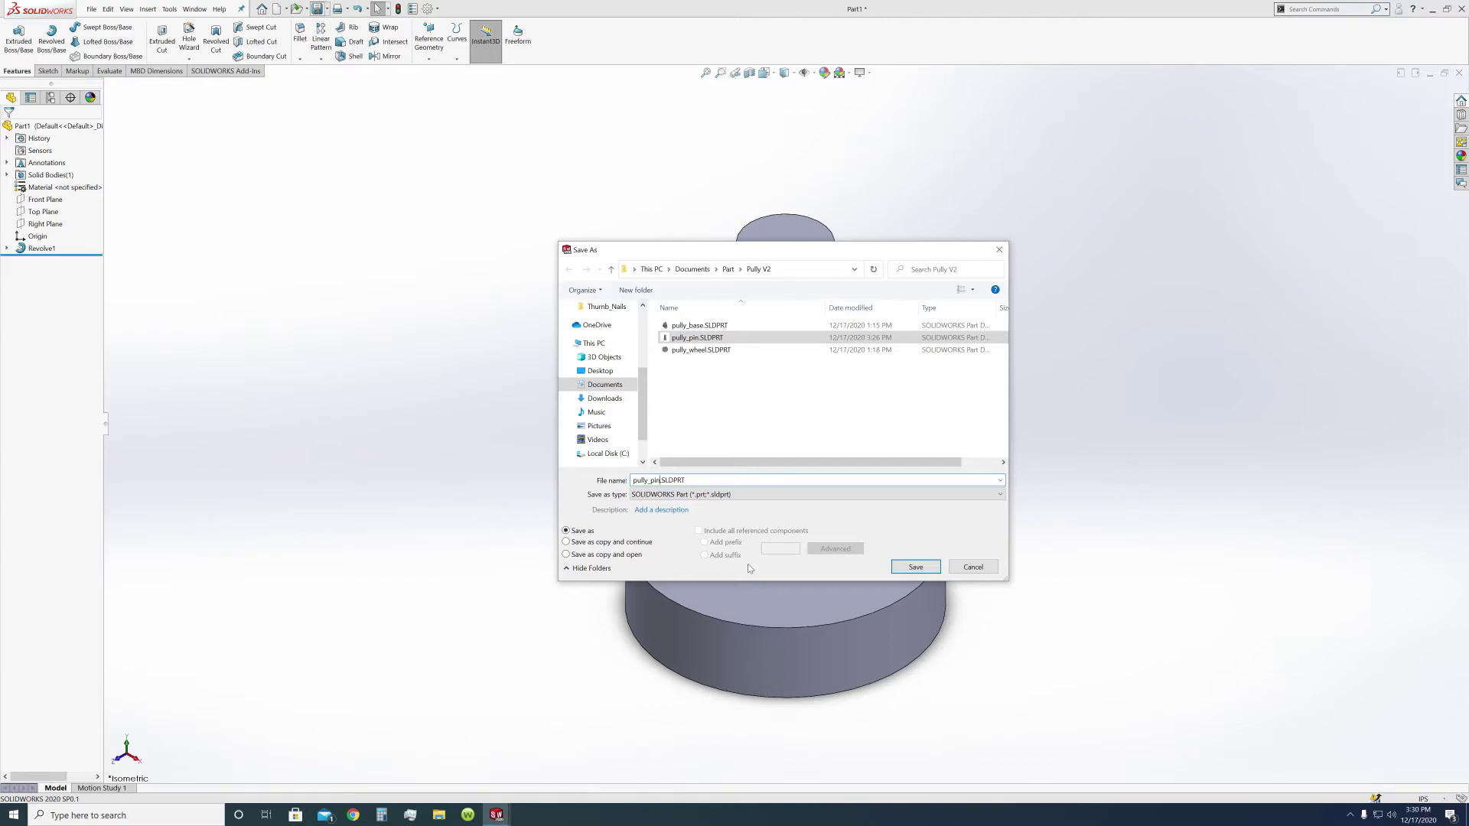
text(_half2)
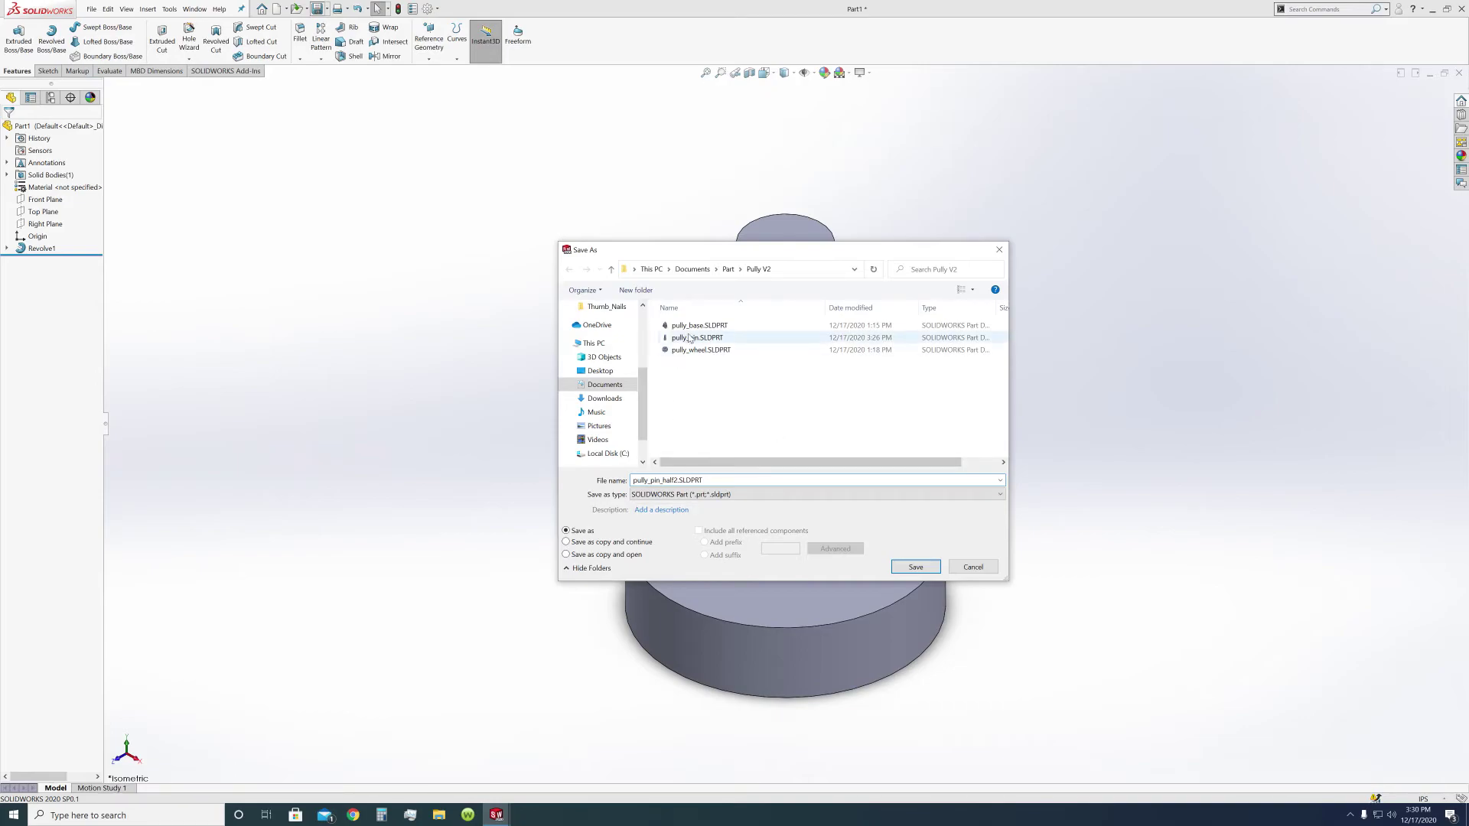
click(924, 569)
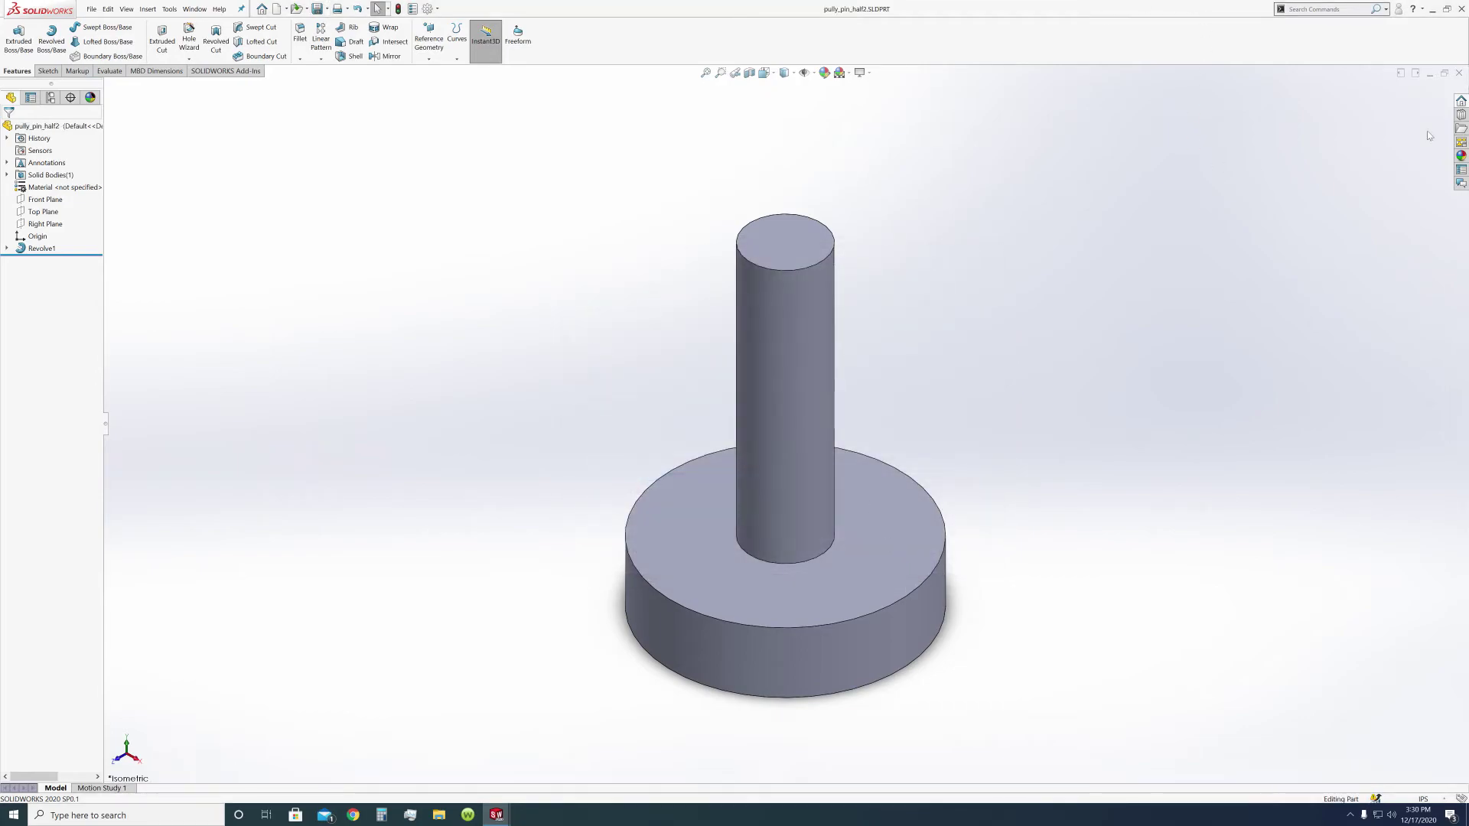
Close the pully_pin_half2 and pully_pin parts, return to the pullyV2 assembly and rebuild it.
click(1461, 78)
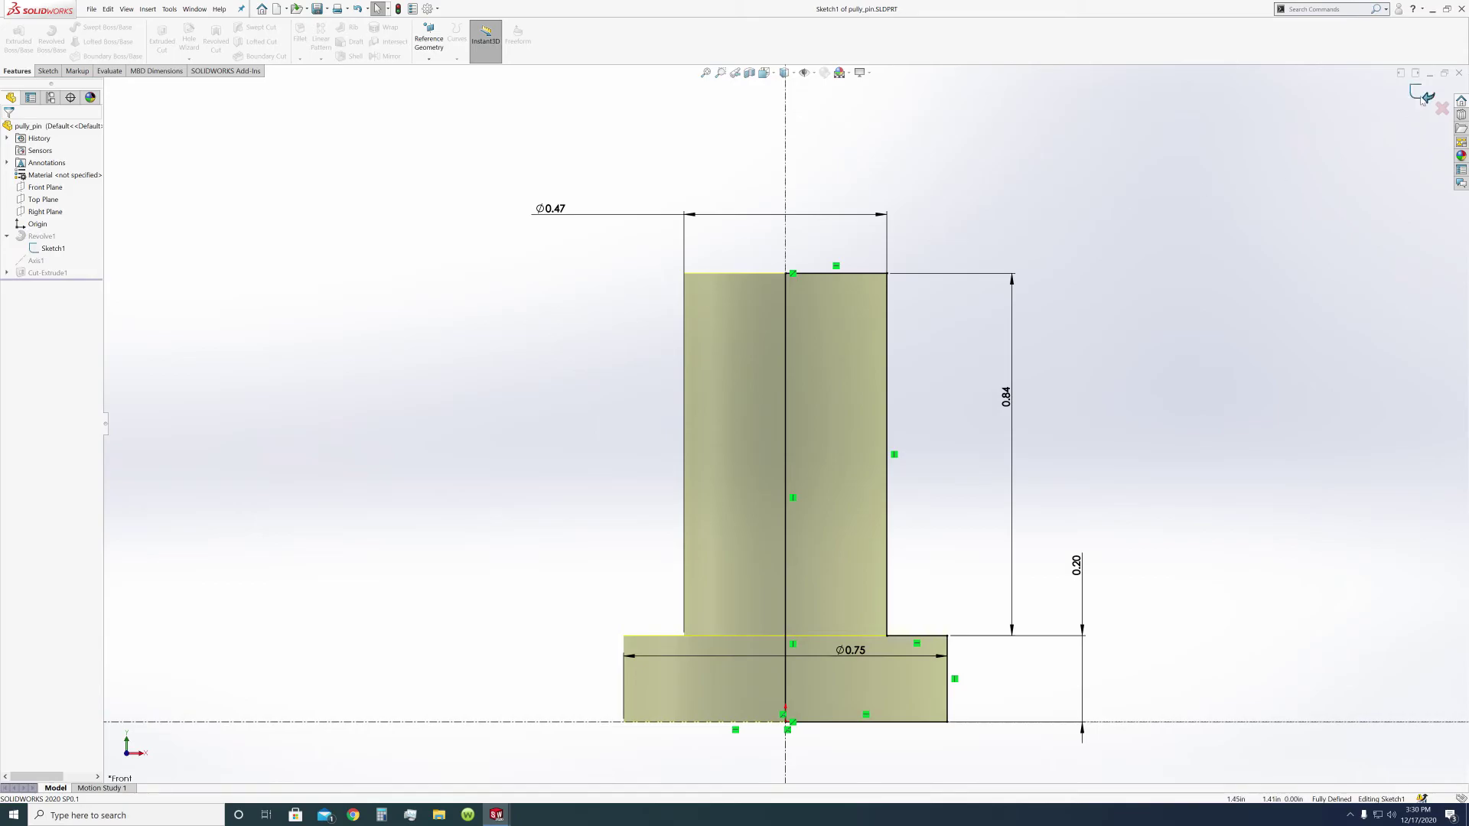
click(1461, 78)
click(1460, 75)
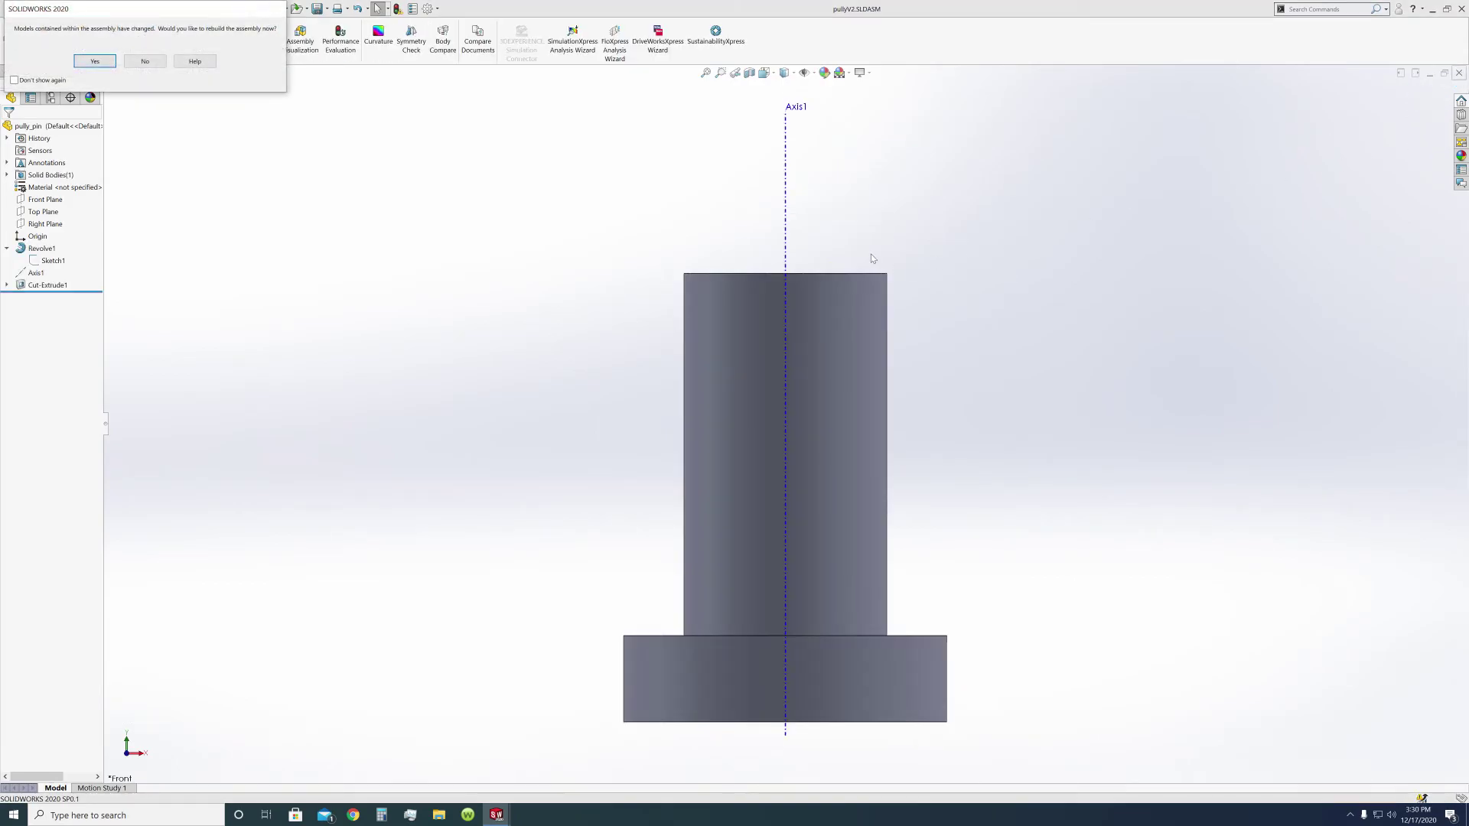
click(95, 62)
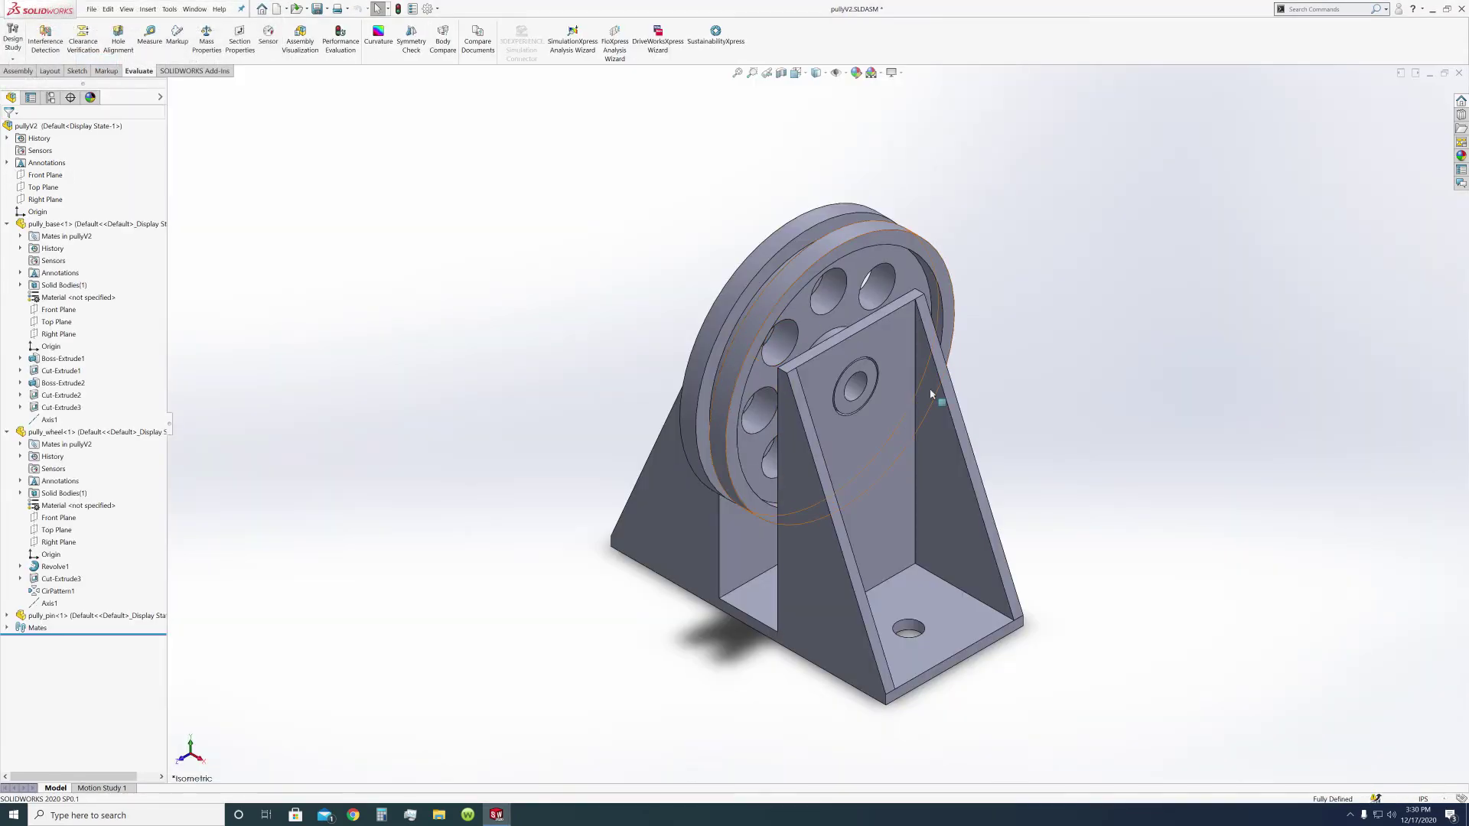
Insert the pully_pin_half2 part into the assembly, placing it beside the pulley base.
click(18, 71)
click(59, 44)
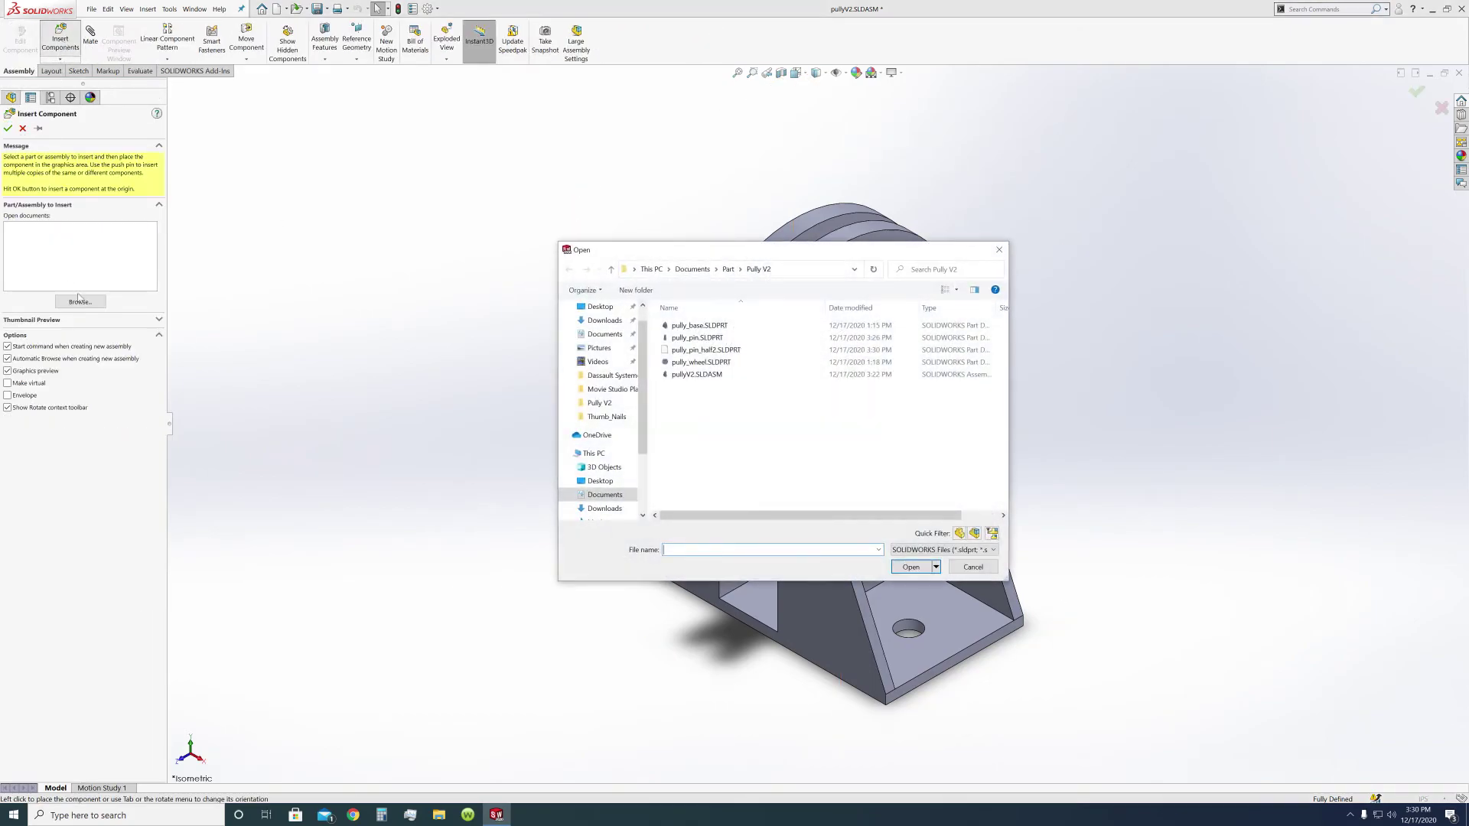
double_click(708, 354)
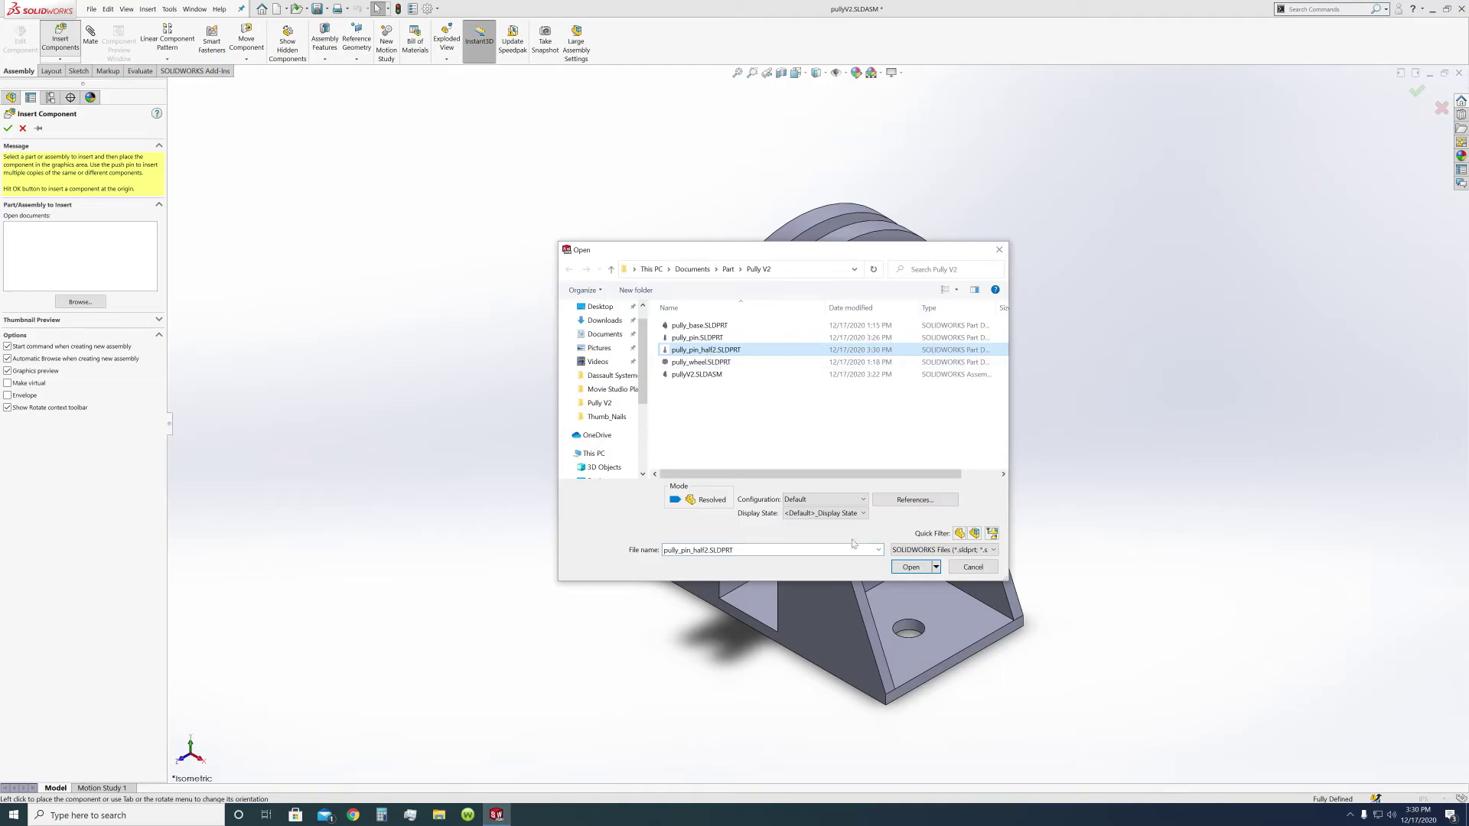
click(1070, 334)
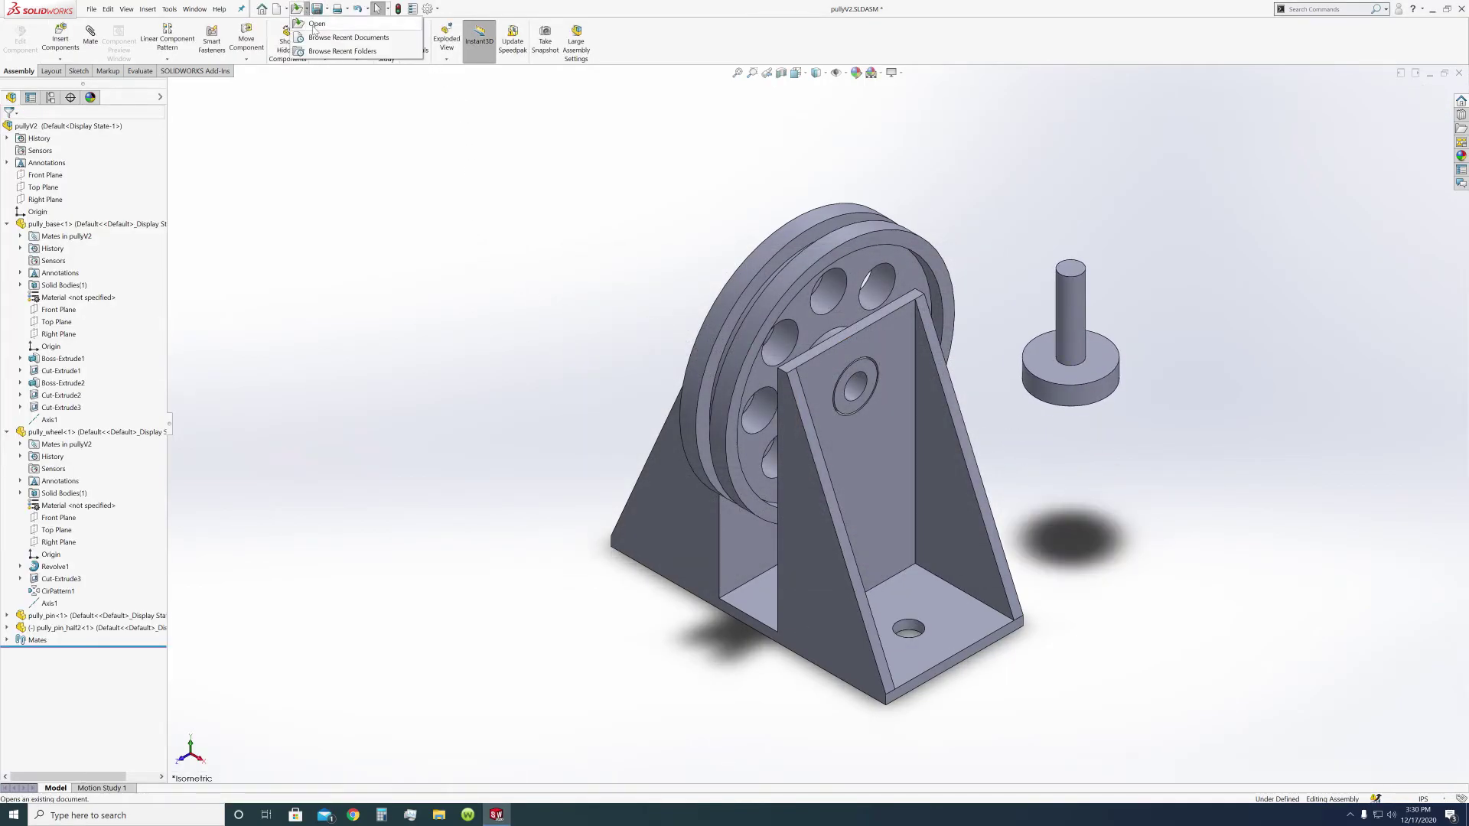
Open the pully_pin_half2 part in its own window.
click(303, 11)
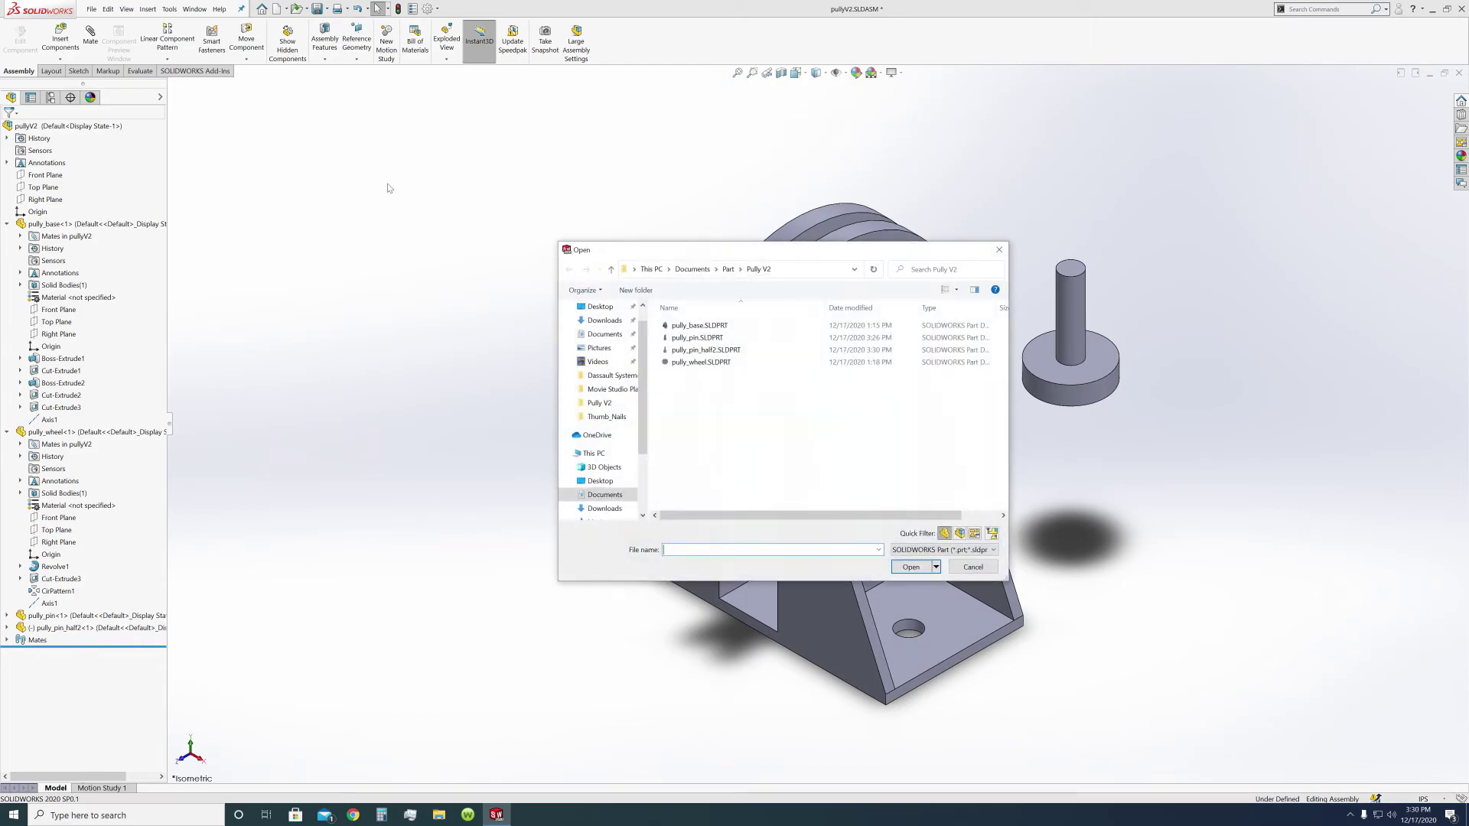
click(713, 350)
click(929, 567)
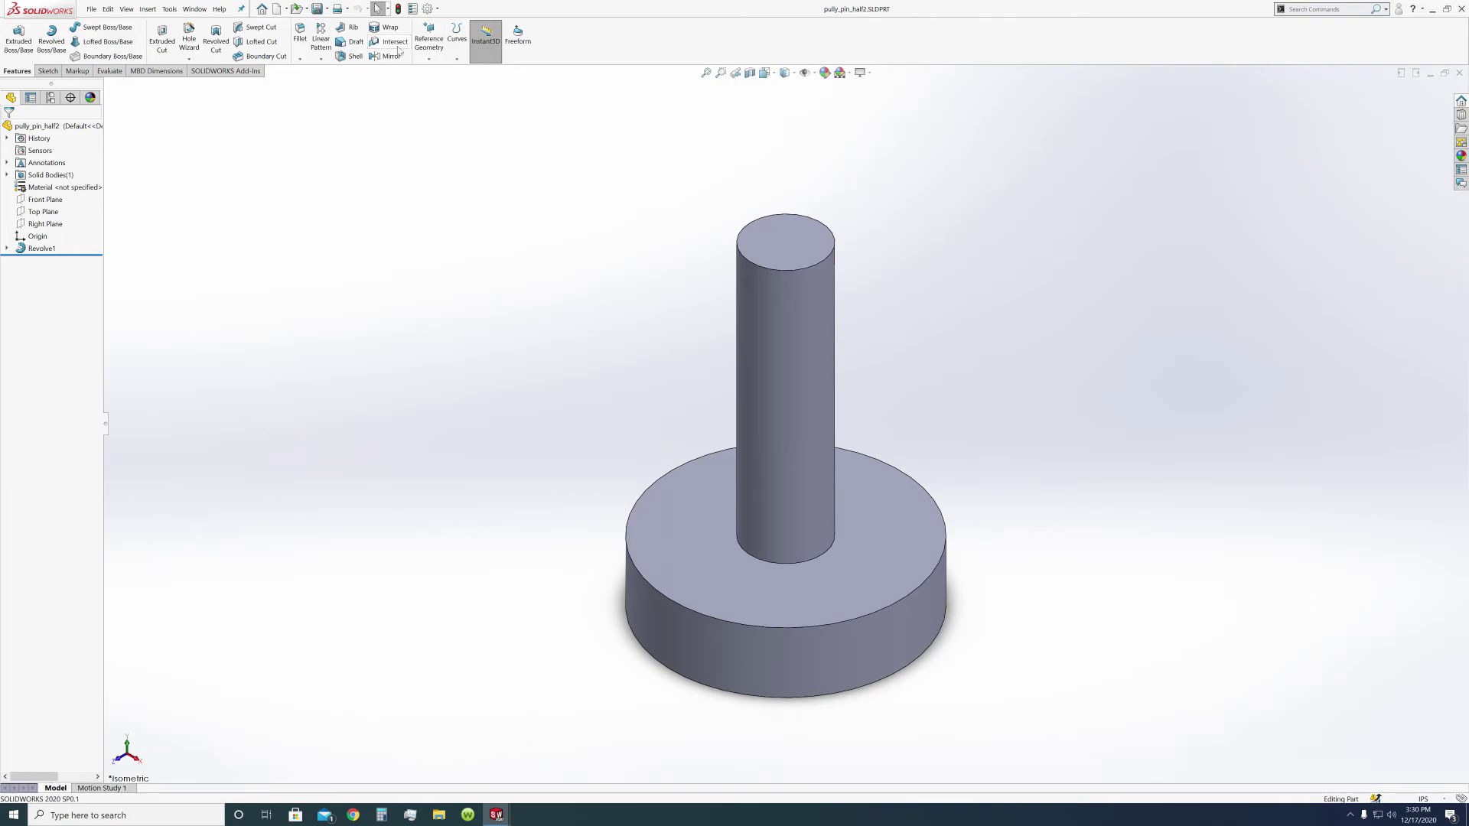
Create a reference axis through the pin from the Front Plane and Right Plane using the Two Planes option.
click(429, 59)
click(440, 80)
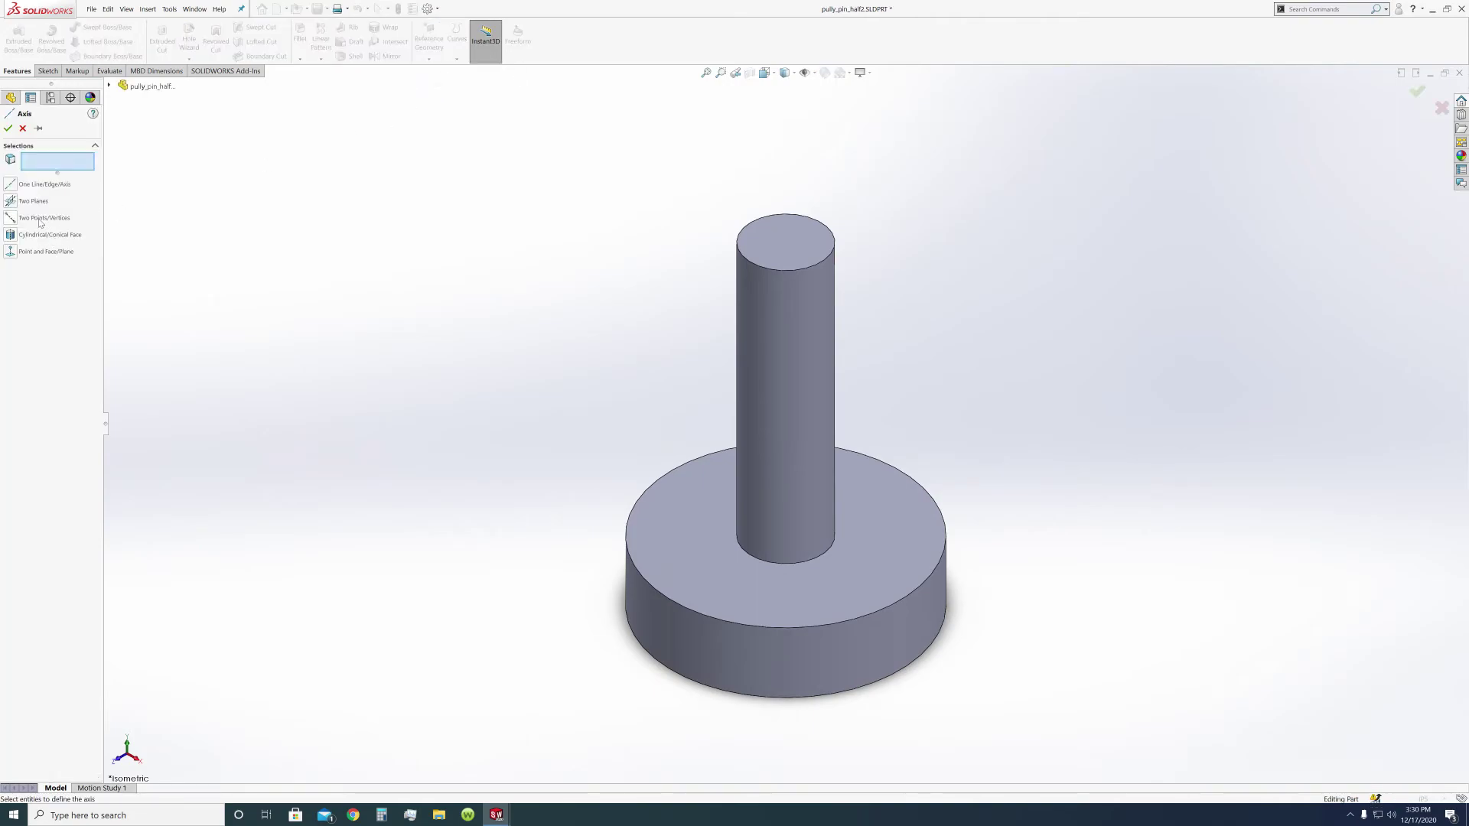
click(11, 202)
click(109, 86)
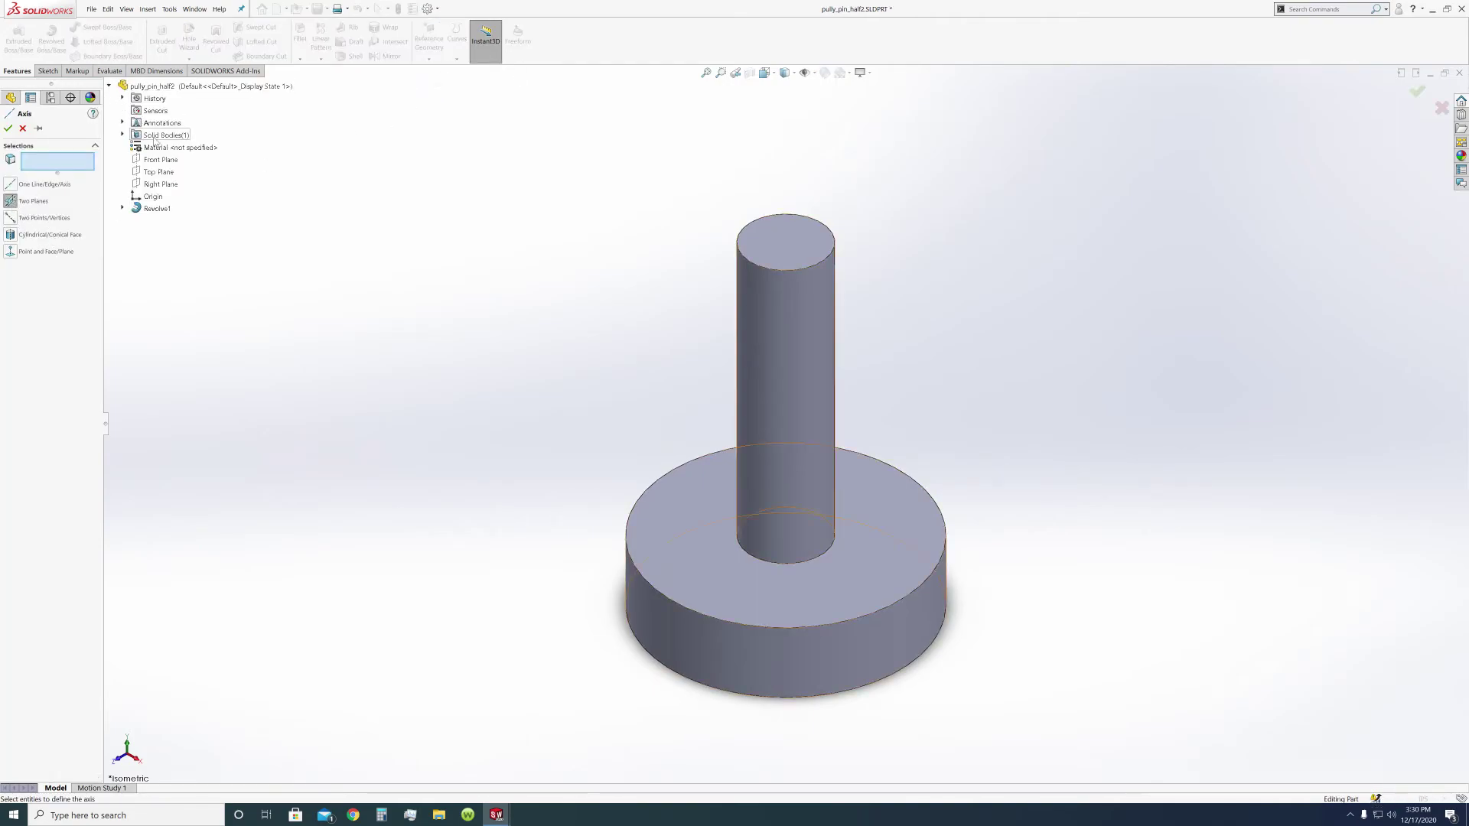
click(168, 162)
click(167, 185)
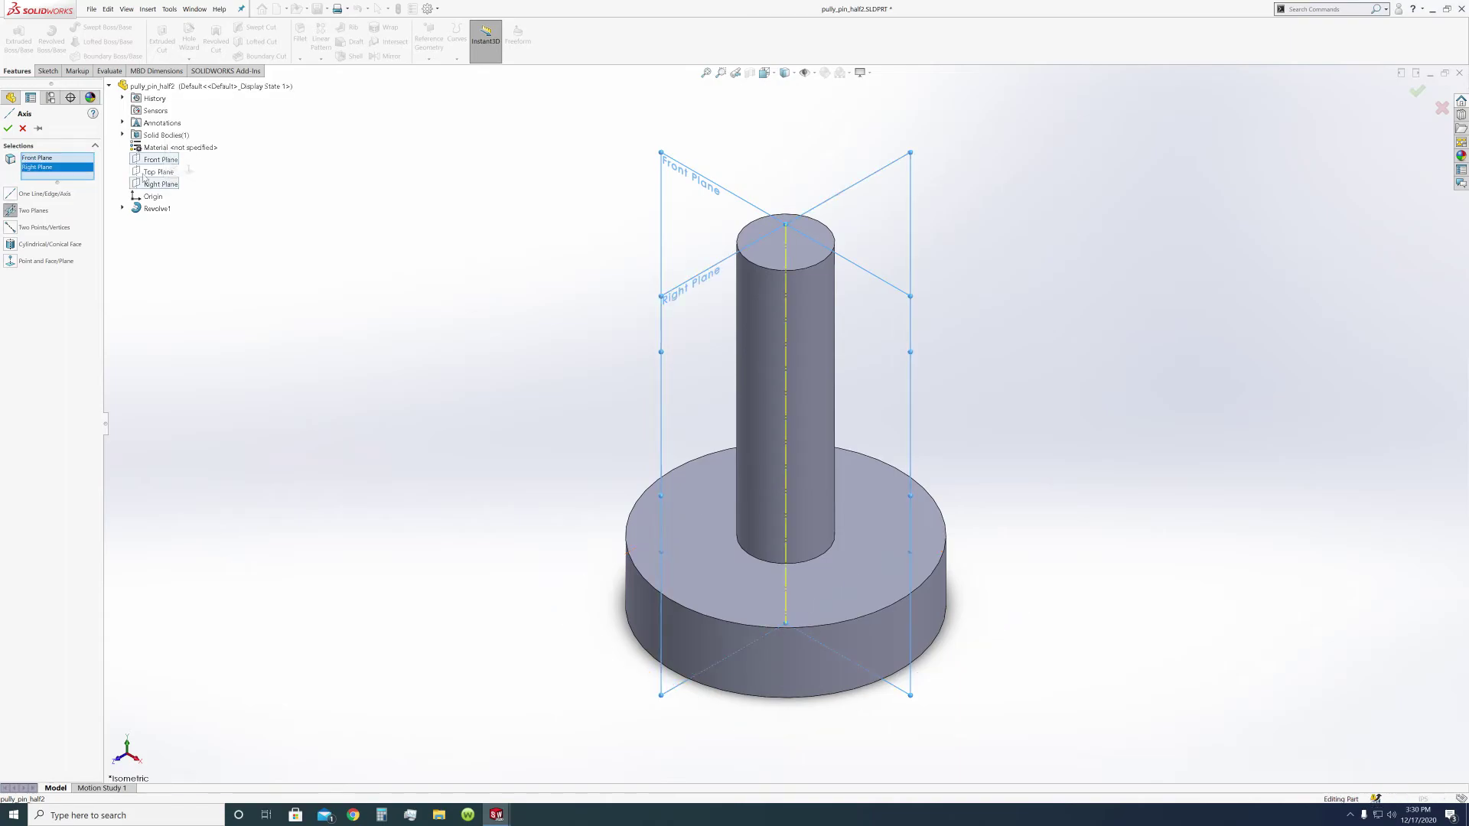
click(8, 130)
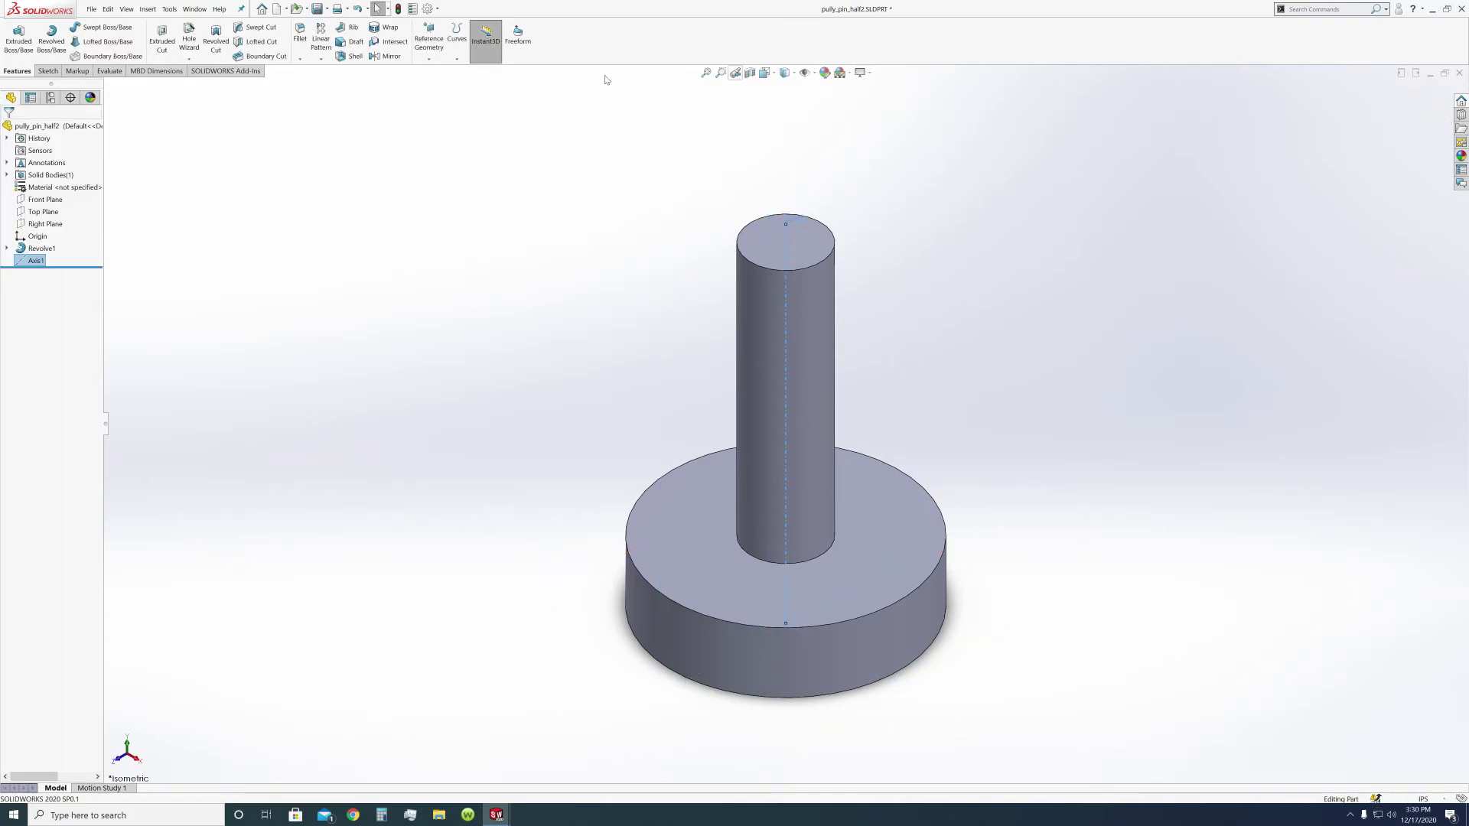
Save the pully_pin_half2 part with its new axis and return to the pullyV2 assembly.
click(399, 11)
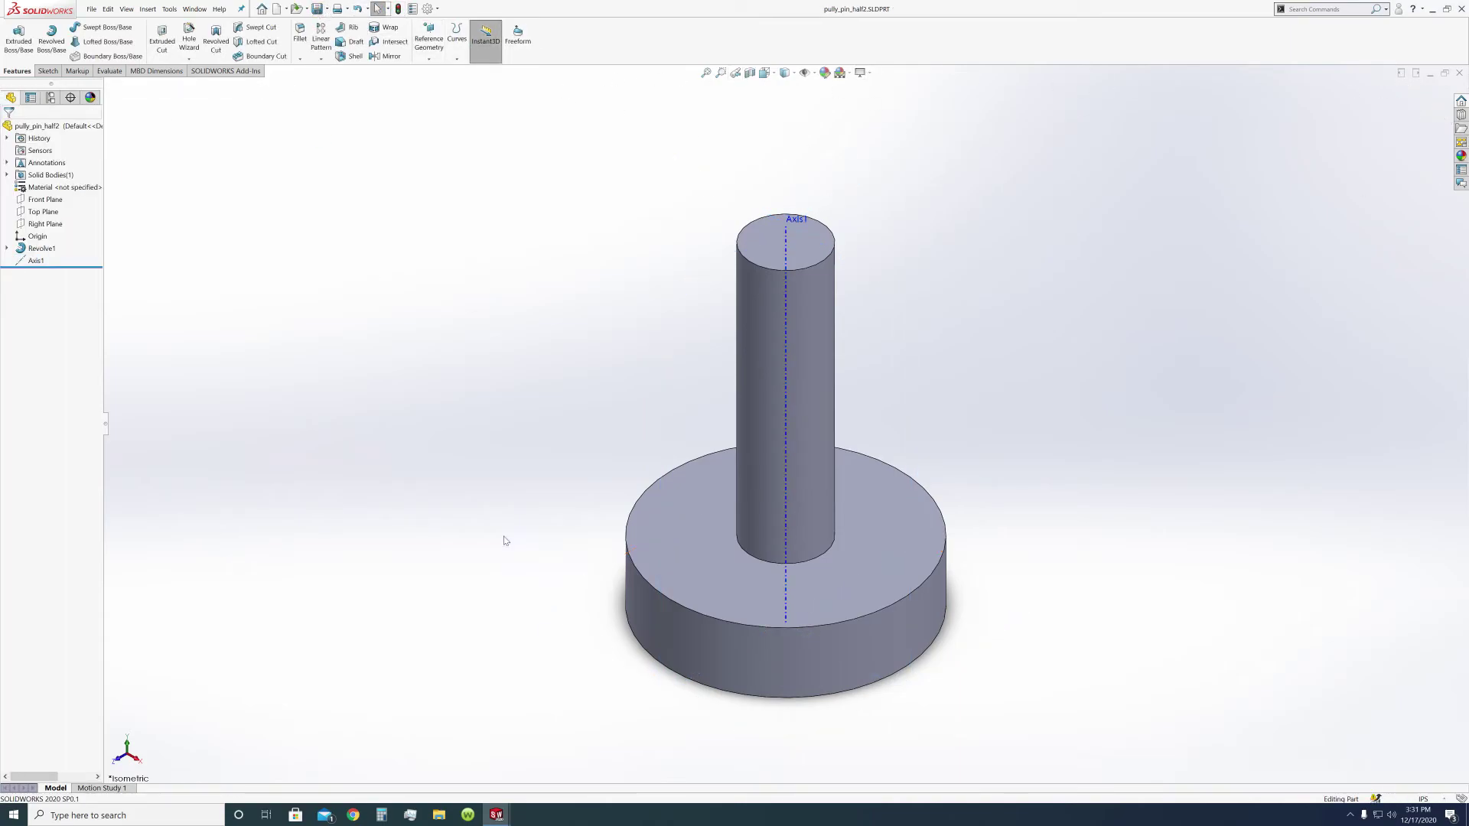
mouse_move(497, 814)
click(459, 767)
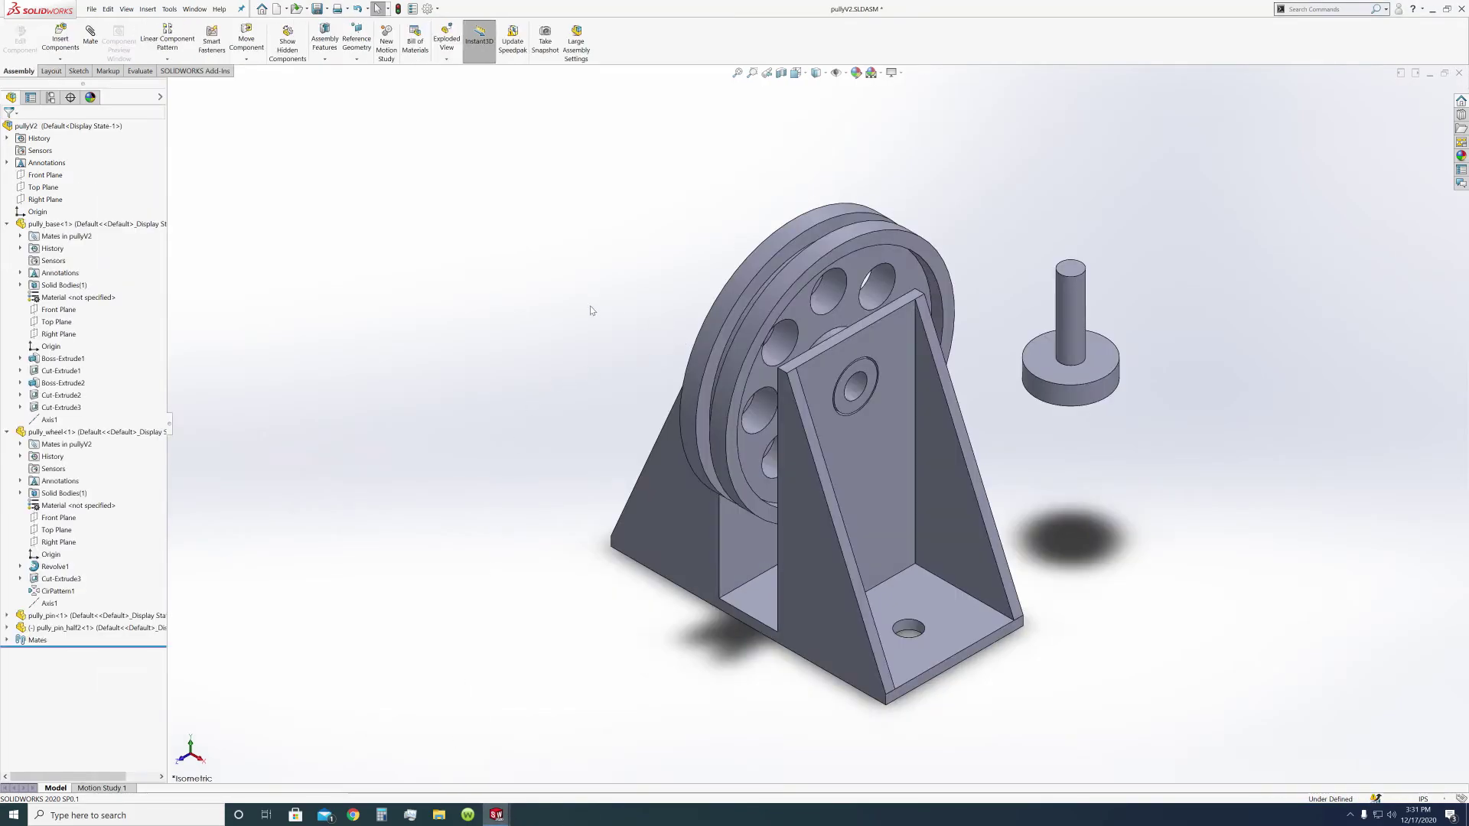
Mate Axis1 of pully_pin_half2 coincident with Axis1 of pully_pin.
click(8, 628)
click(8, 615)
scroll(54, 650, down, 5)
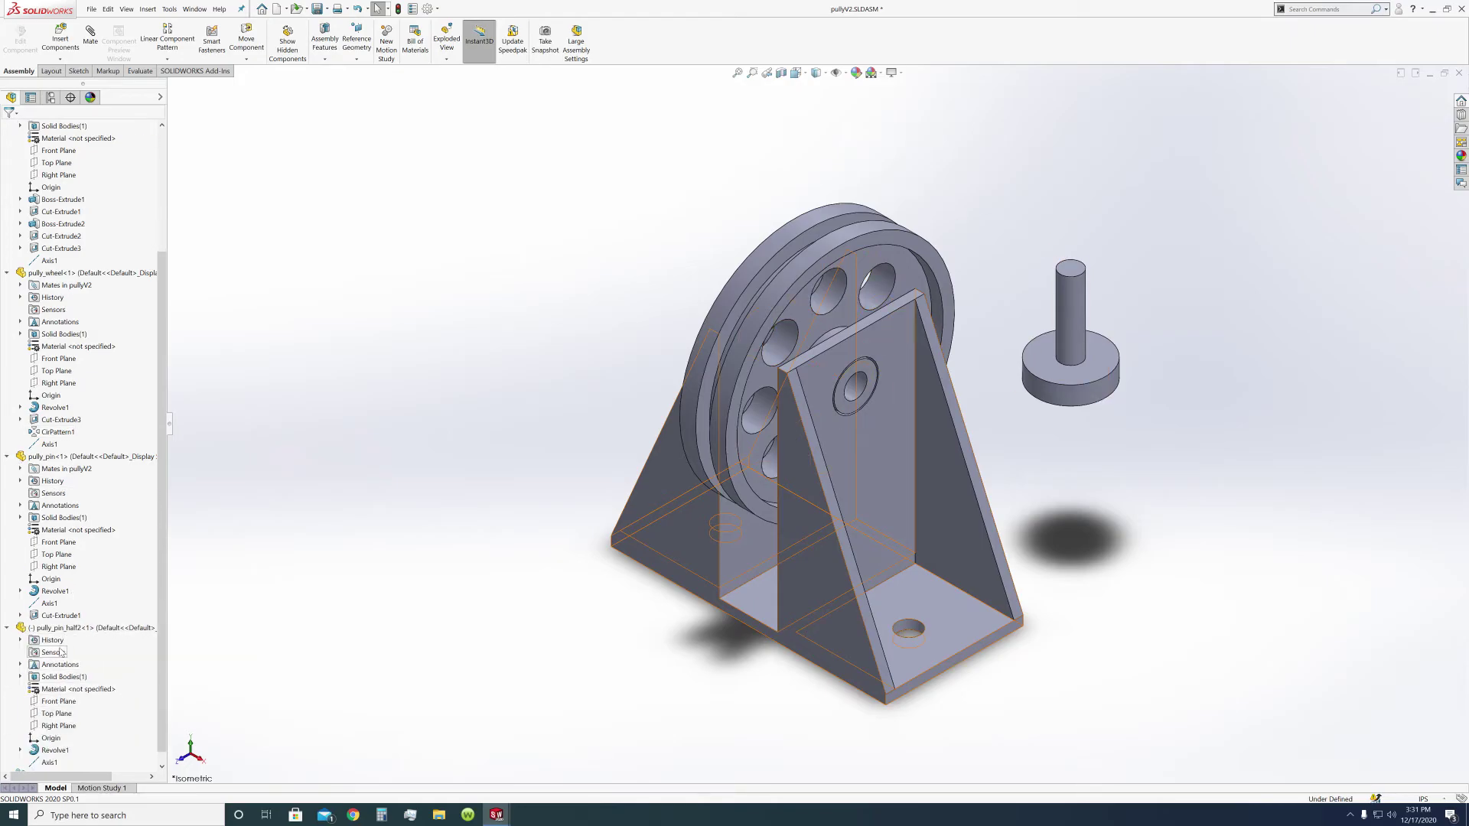
click(49, 750)
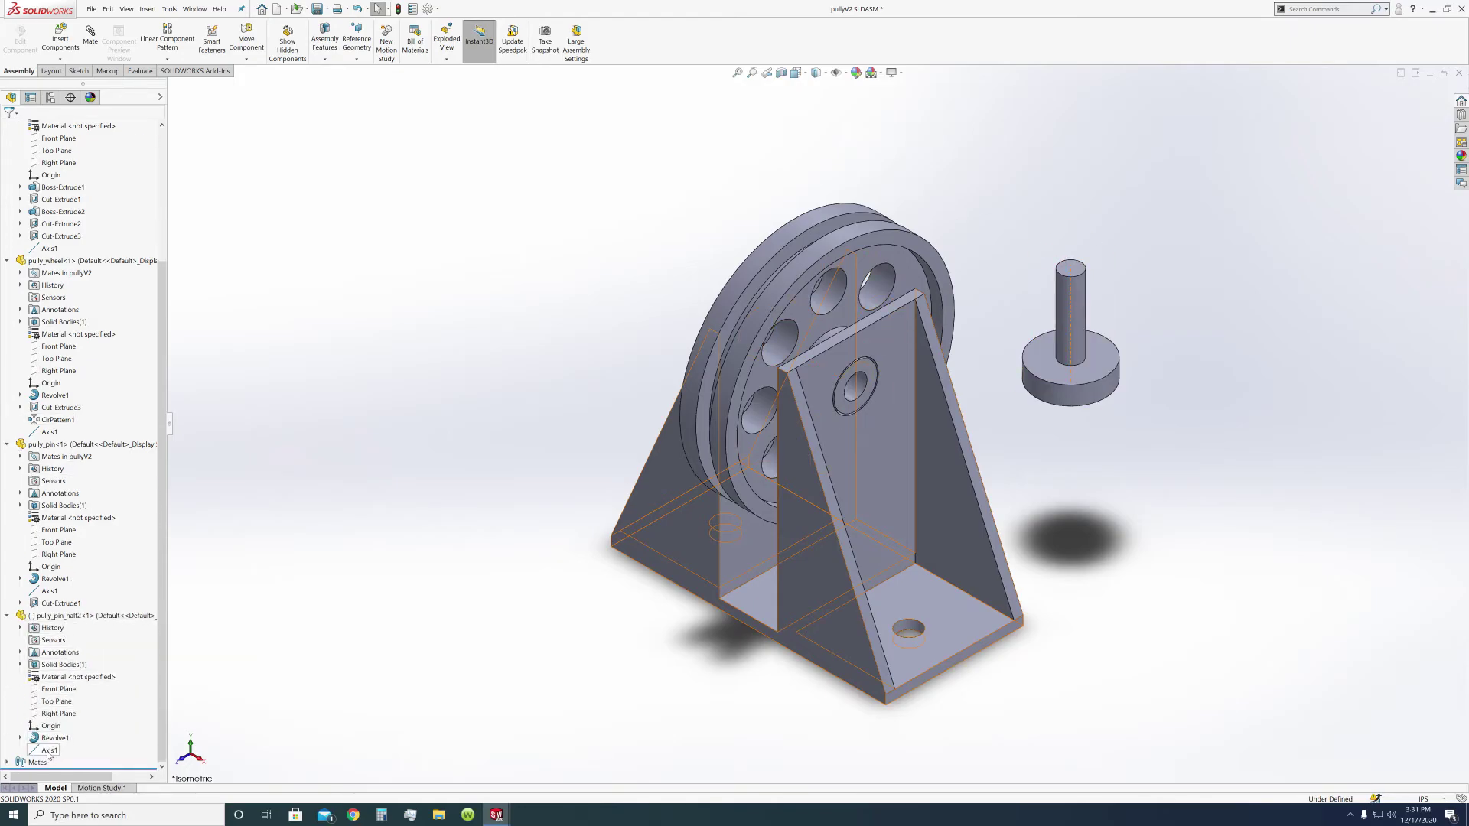
ctrl+click(49, 593)
click(58, 599)
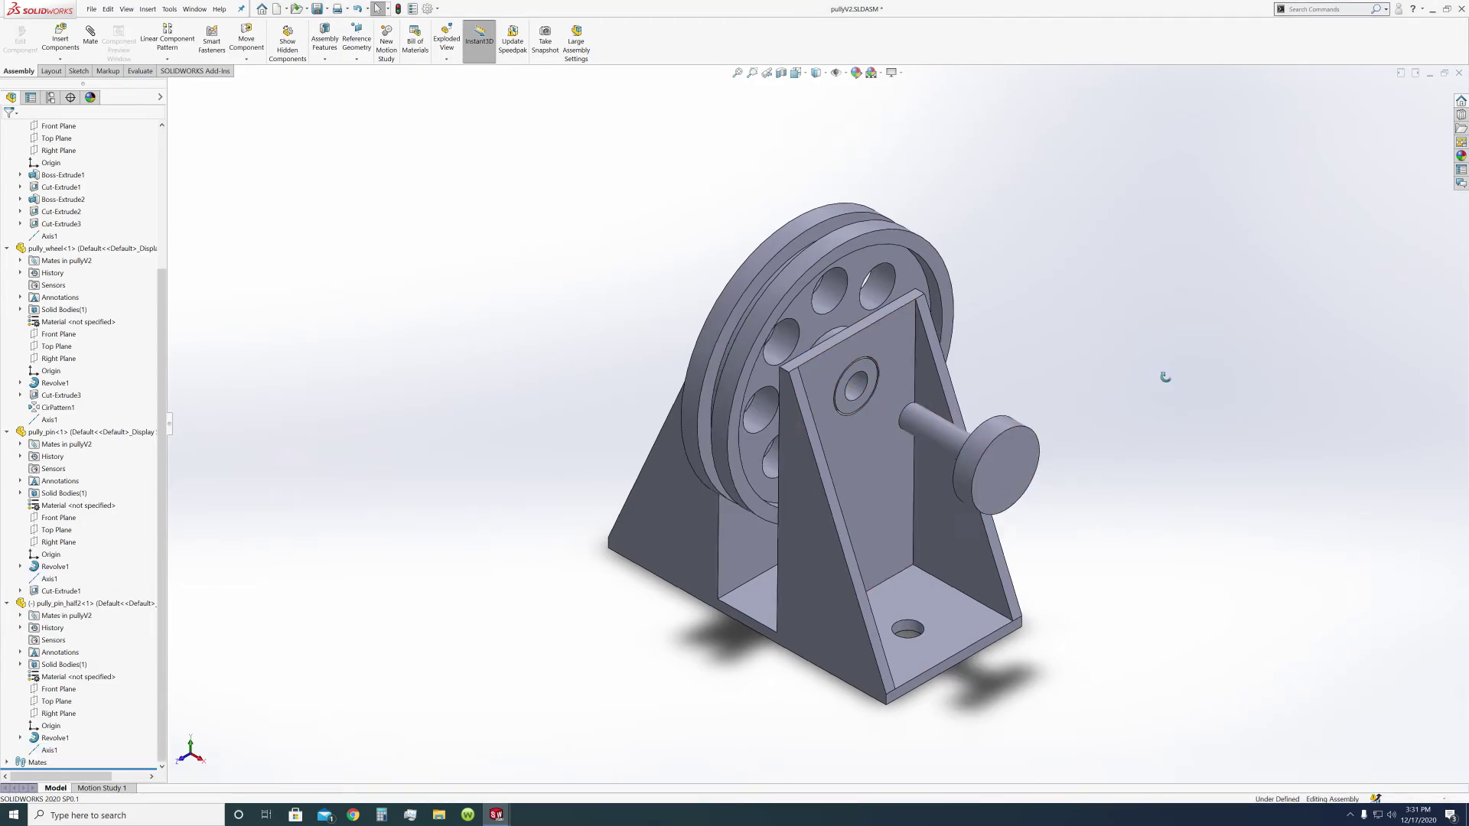
Mate the Right Plane of pully_pin_half2 to the Top Plane of pully_base.
click(65, 717)
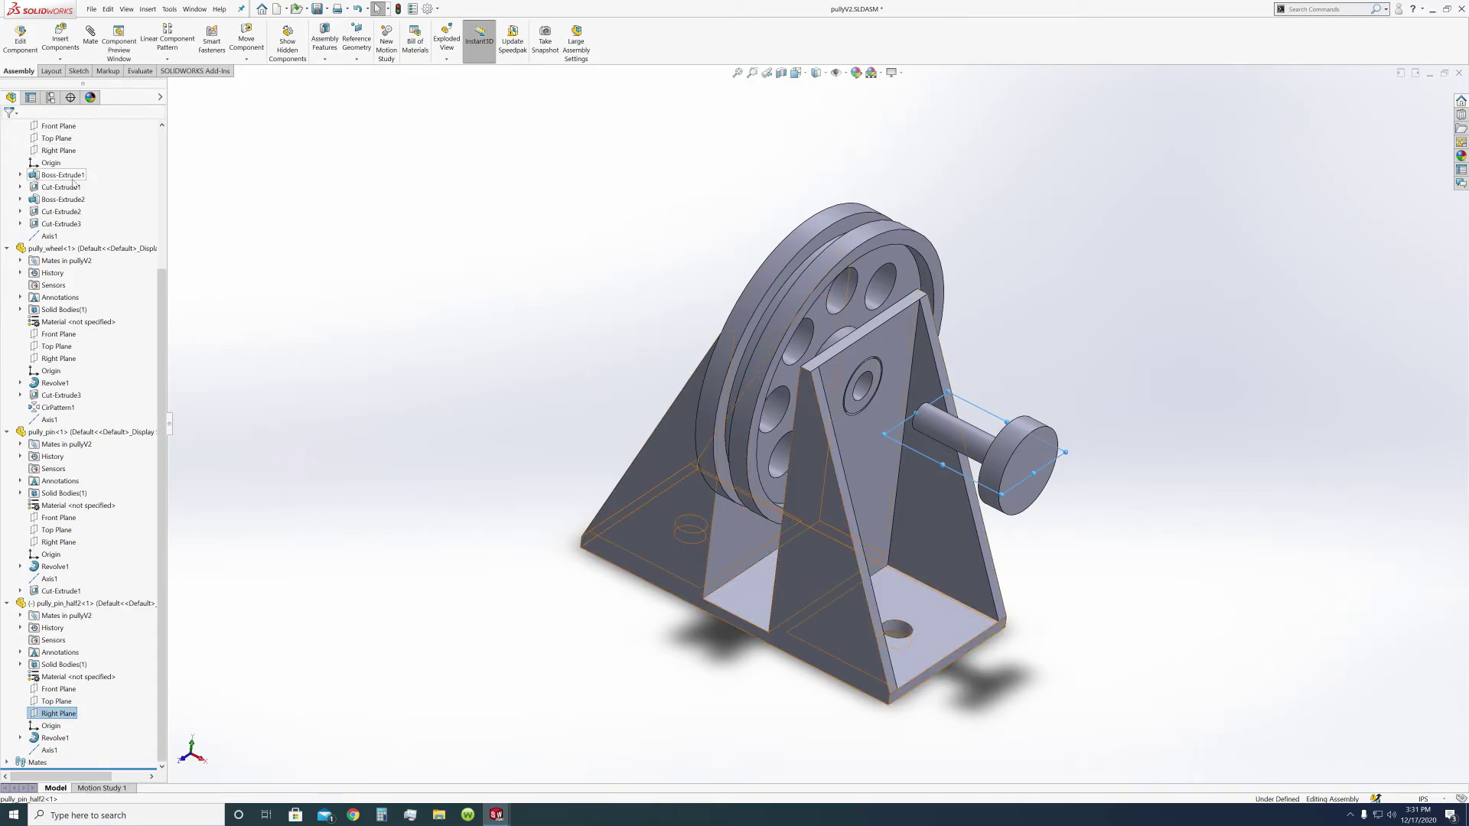
scroll(61, 183, up, 2)
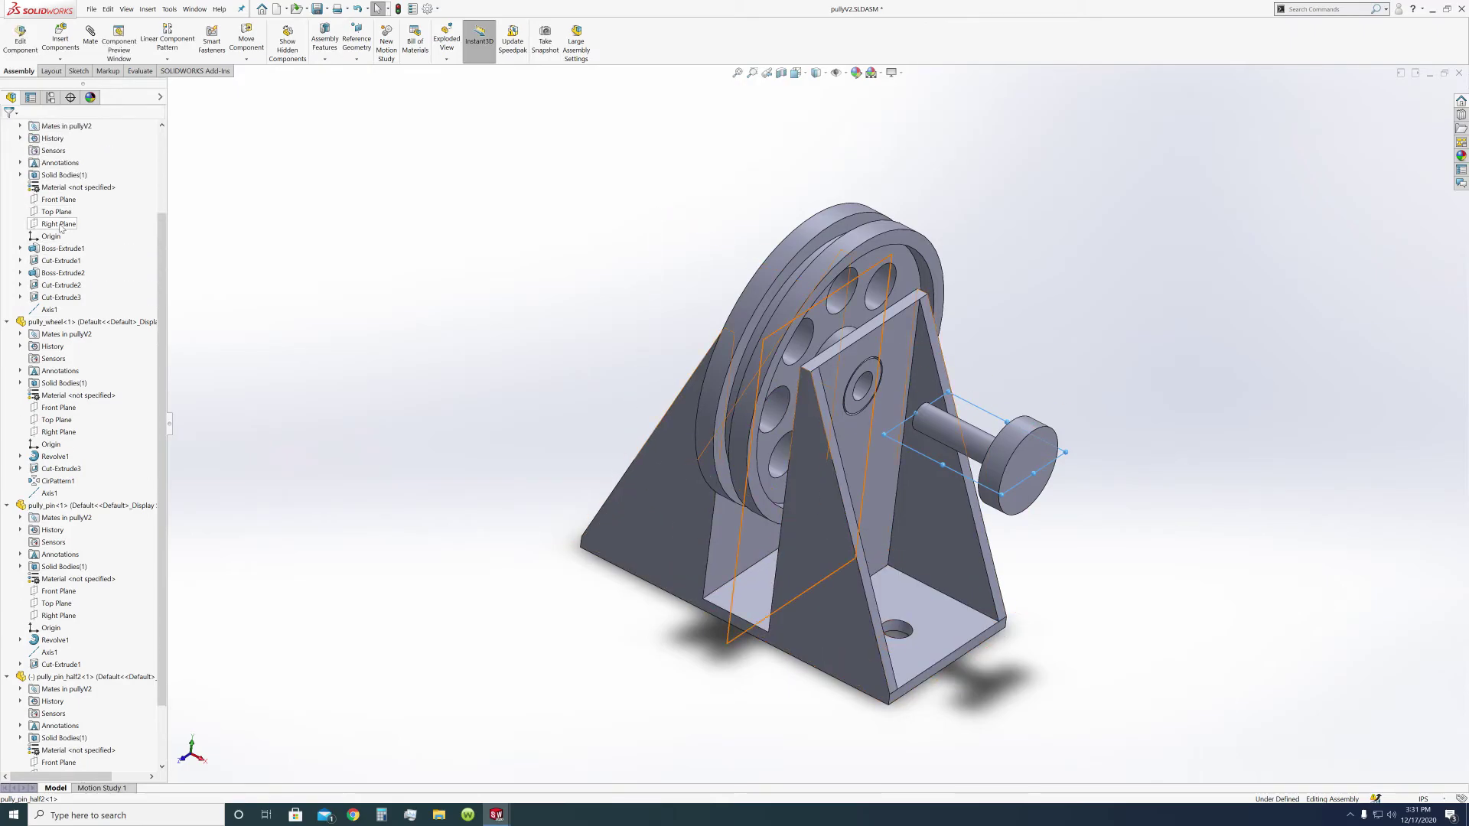
ctrl+click(57, 212)
click(84, 221)
Slide pully_pin_half2 along its axis into the bore of the pulley pin and inspect its position between the supports.
middle_drag(1271, 522, 1257, 458)
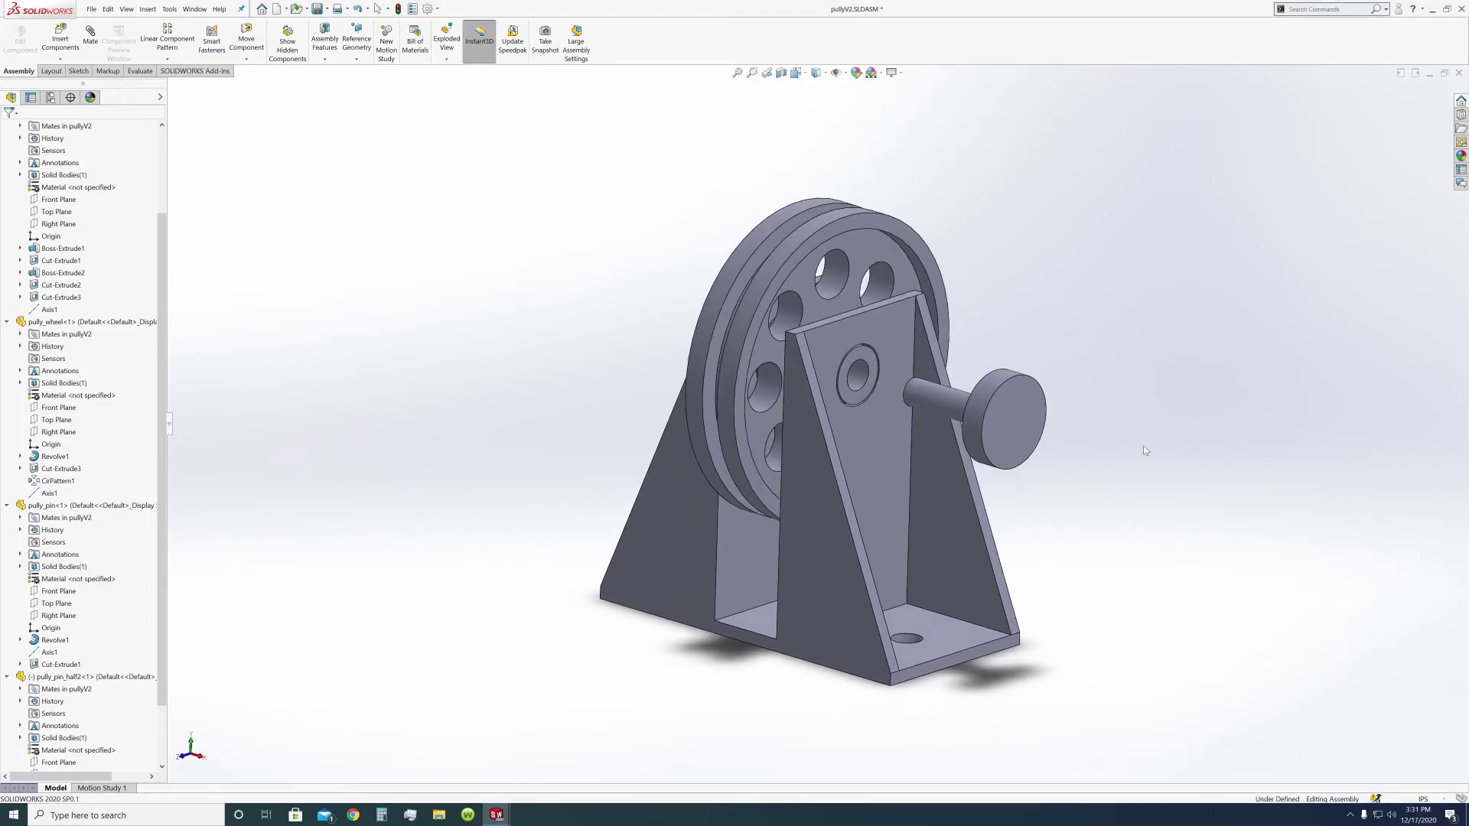
drag(1009, 417, 859, 382)
middle_drag(903, 398, 1063, 650)
drag(878, 360, 890, 399)
middle_drag(890, 398, 1041, 451)
middle_drag(902, 362, 982, 276)
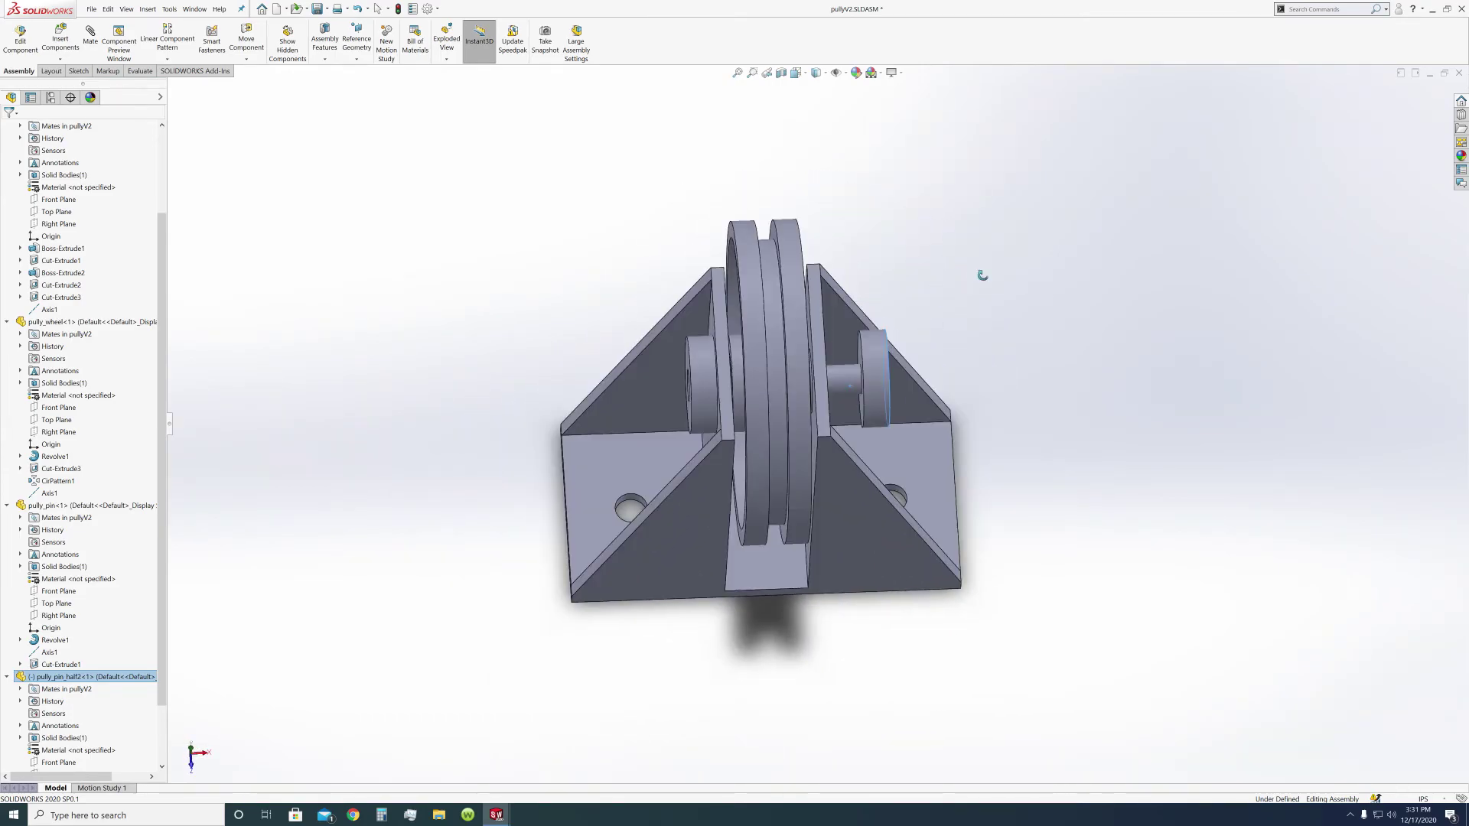
key(Escape)
Add a distance mate between the Top Plane of pully_pin_half2 and the Right Plane of pully_base.
scroll(49, 755, down, 2)
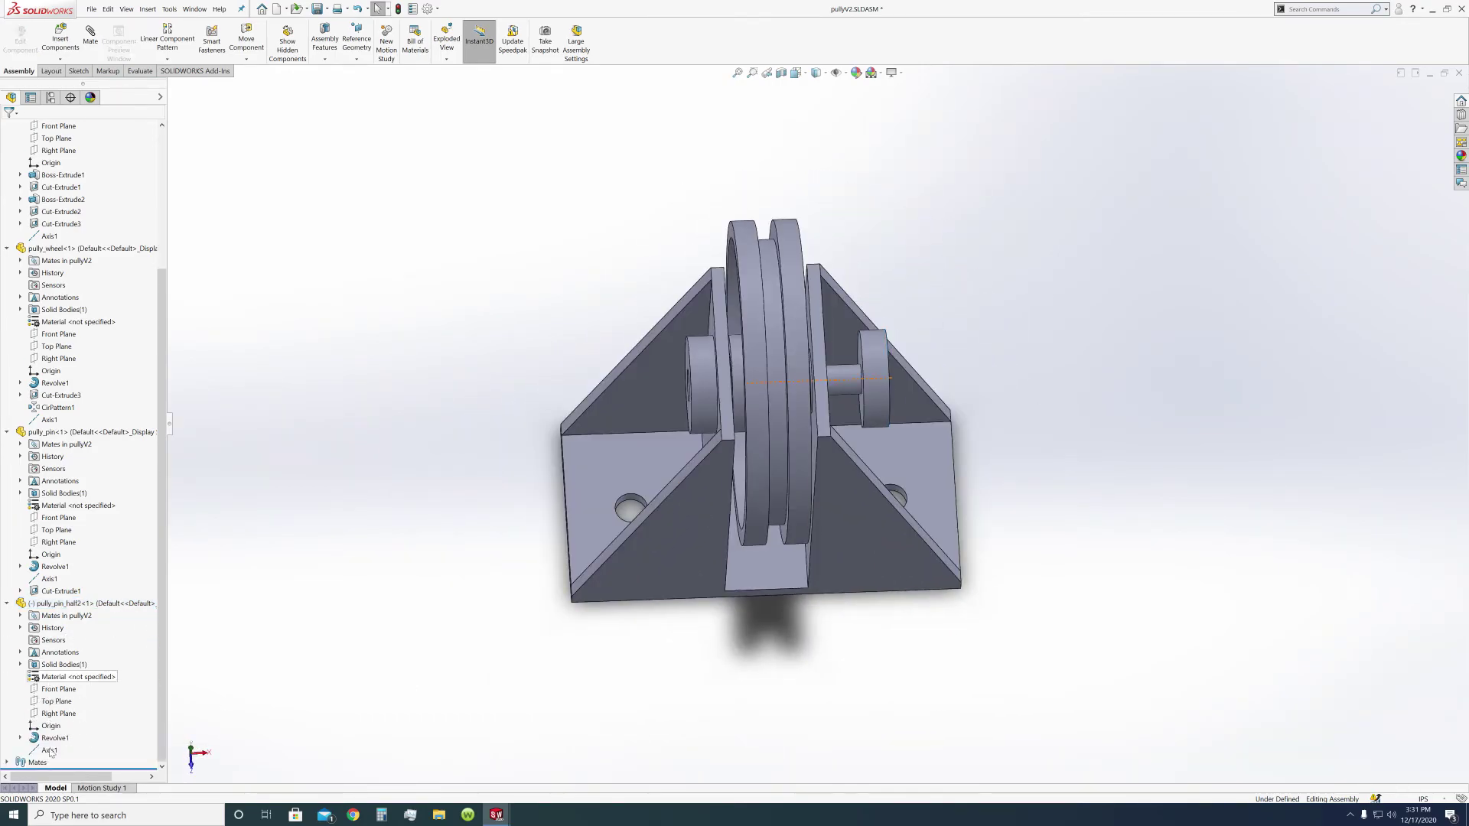
click(54, 703)
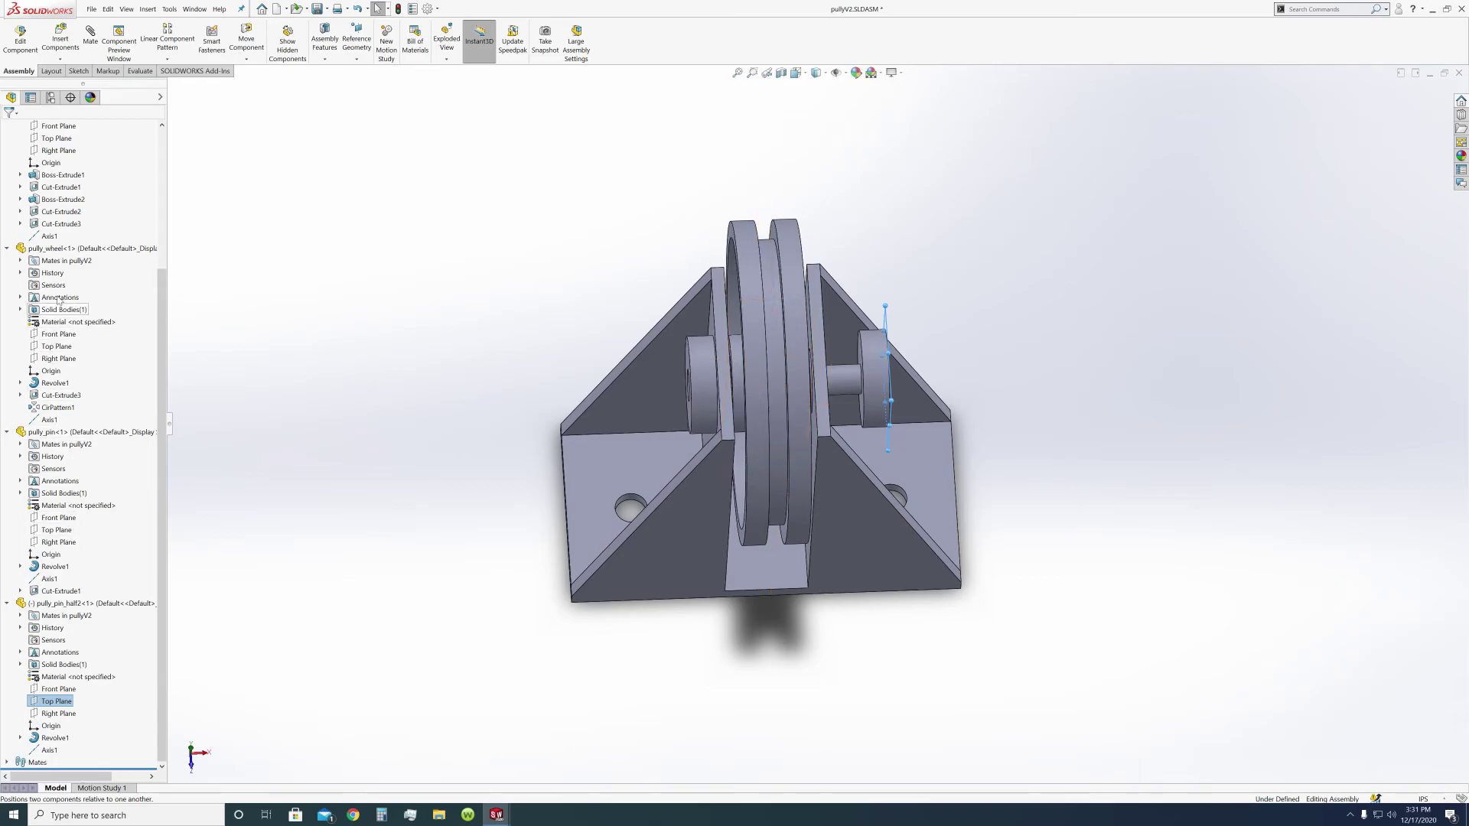
scroll(66, 176, up, 1)
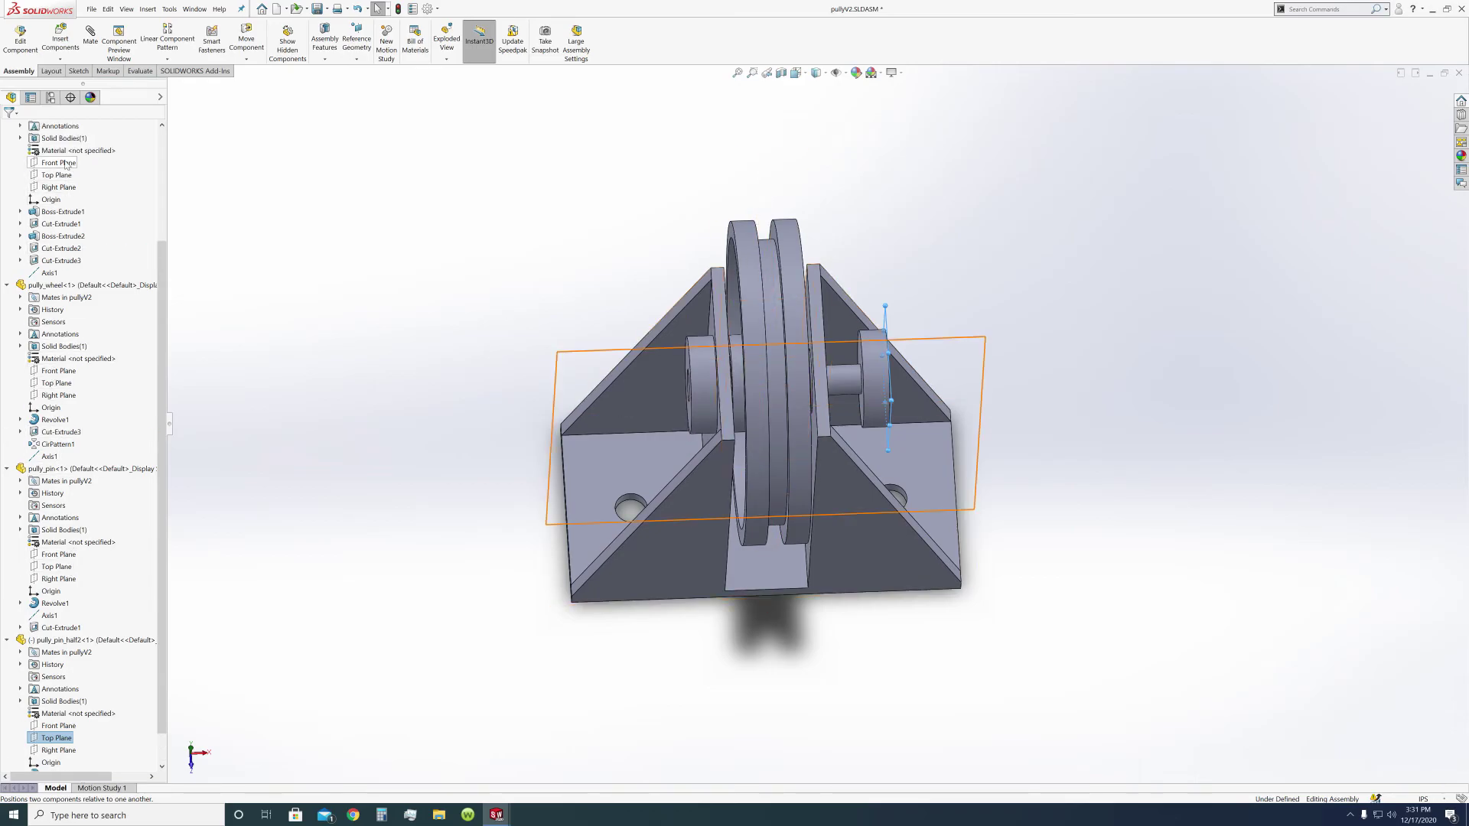
click(66, 188)
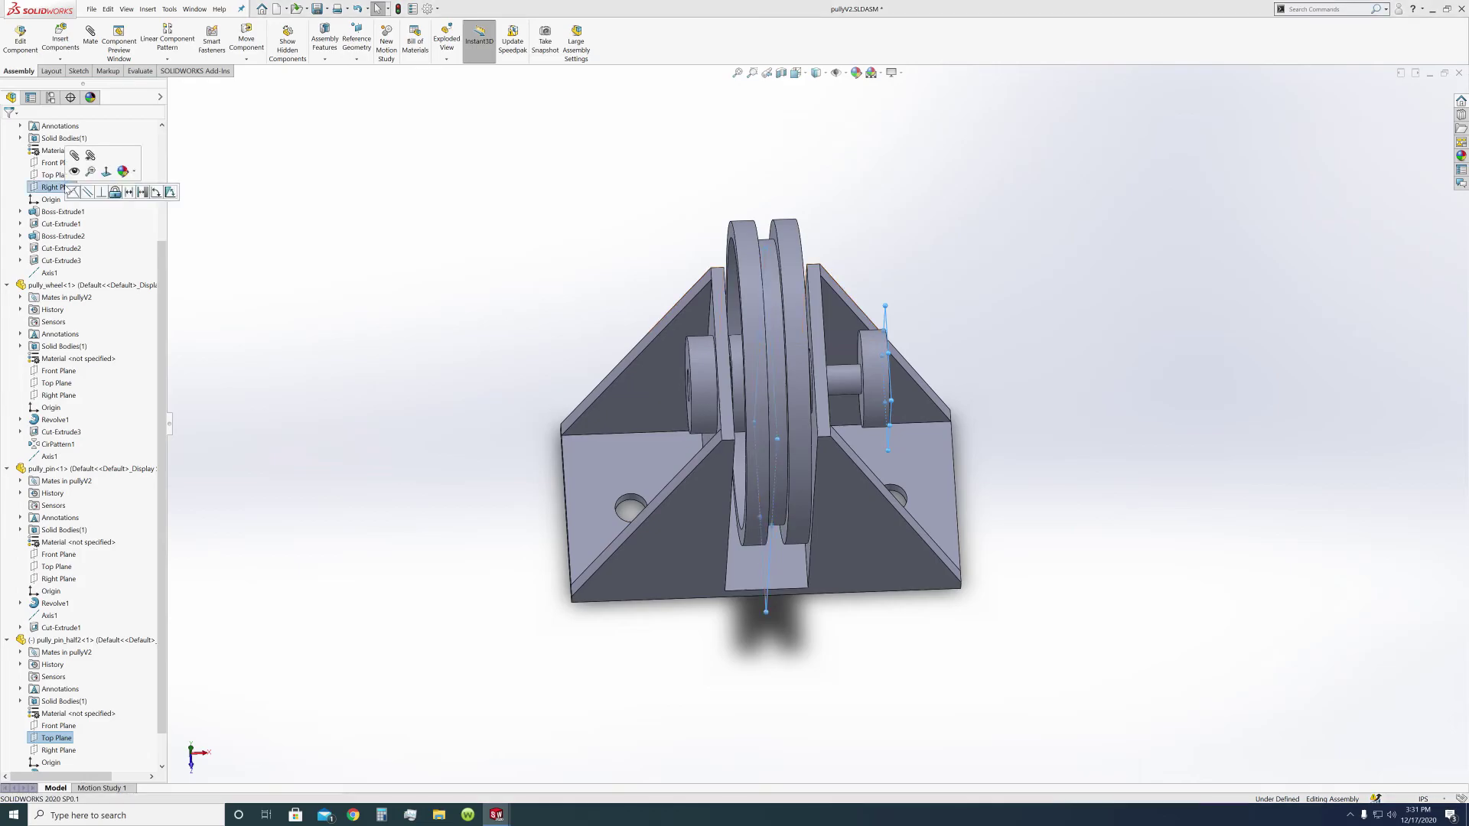
click(129, 192)
click(187, 194)
Edit the distance mate between pully_pin_half2 and pully_base, trying 0.1 in and then setting it to 0.9 in.
scroll(66, 752, down, 1)
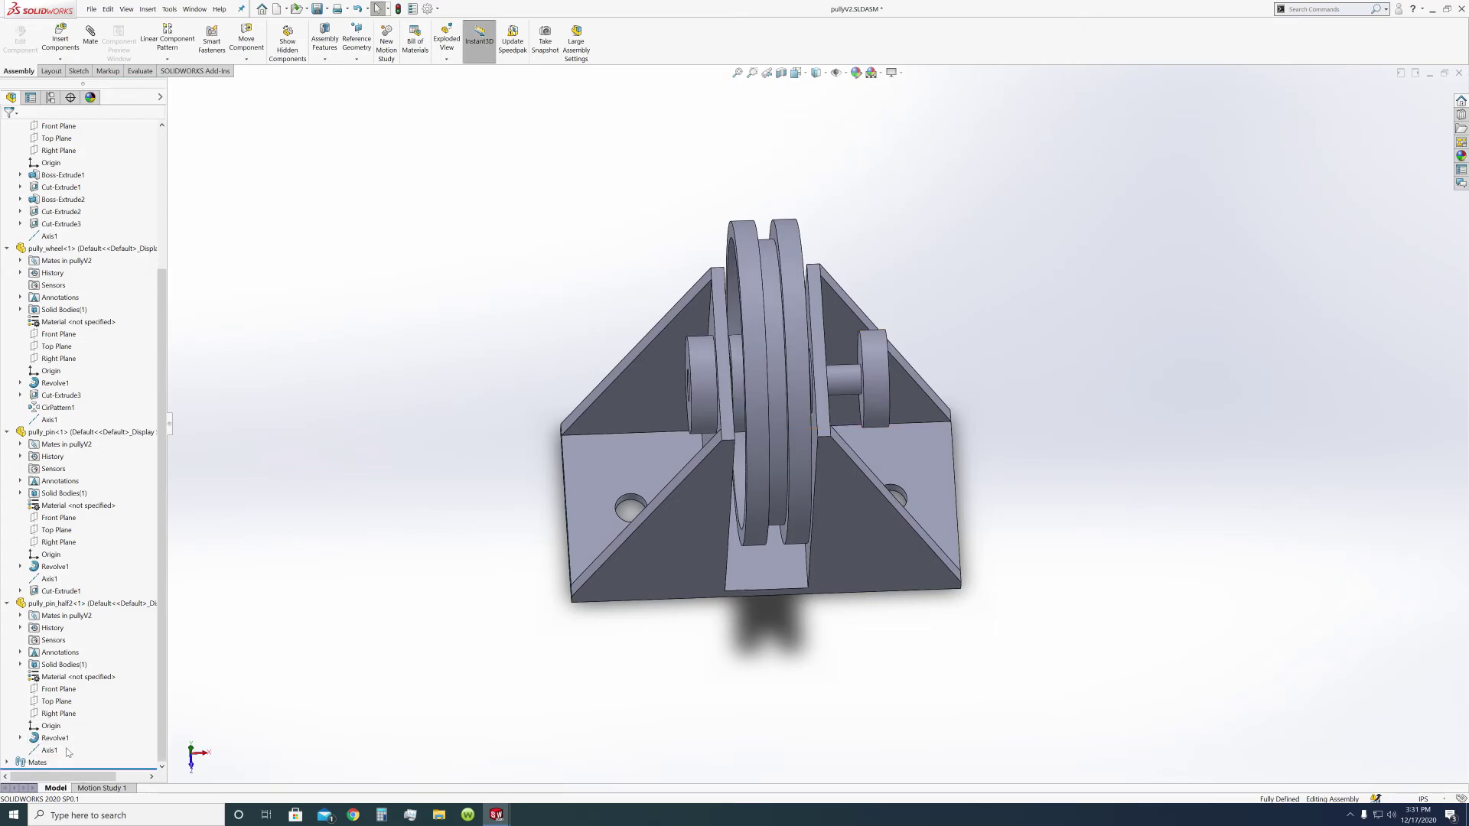
click(7, 762)
click(85, 762)
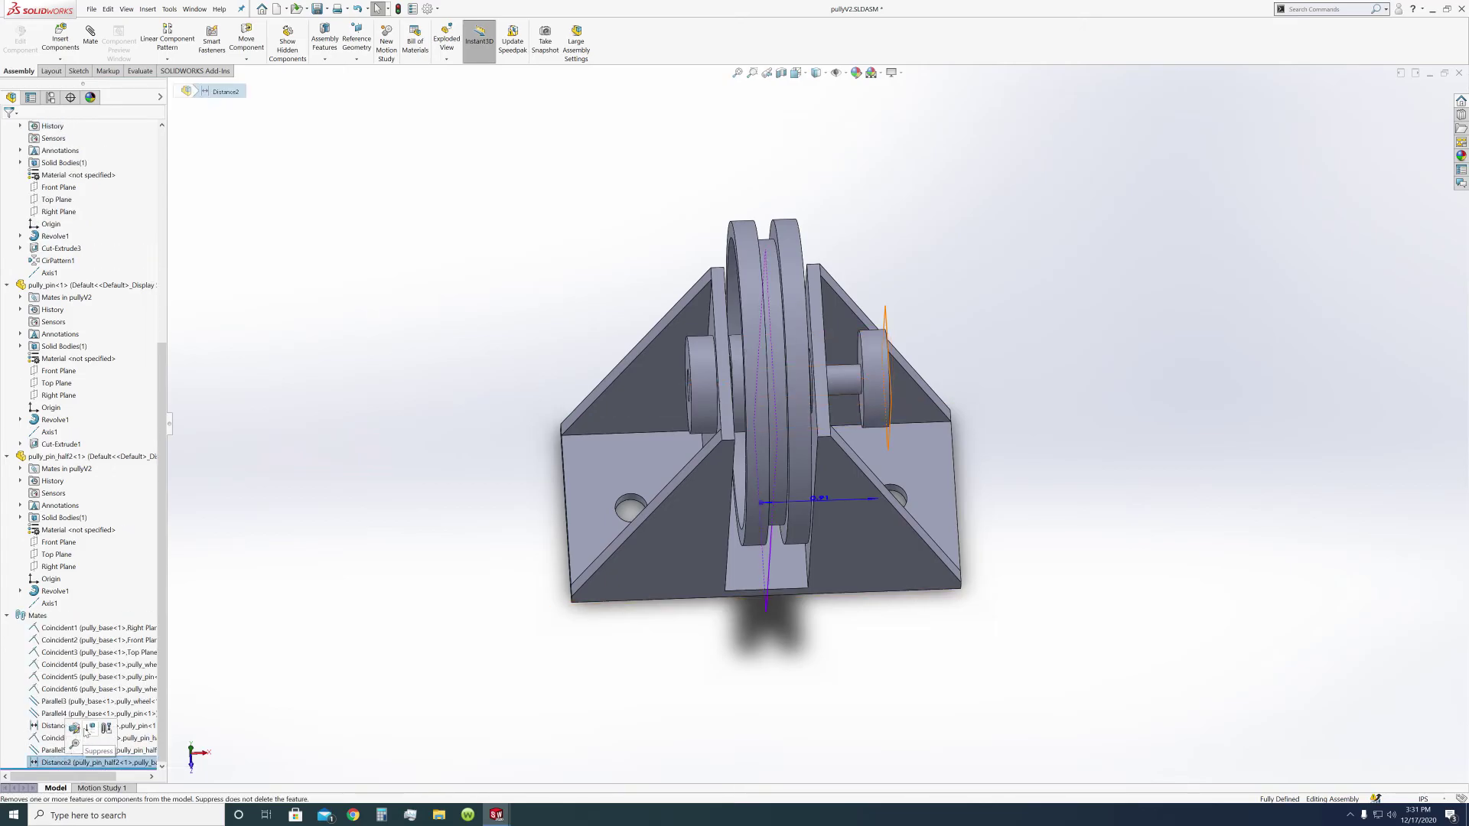
click(74, 727)
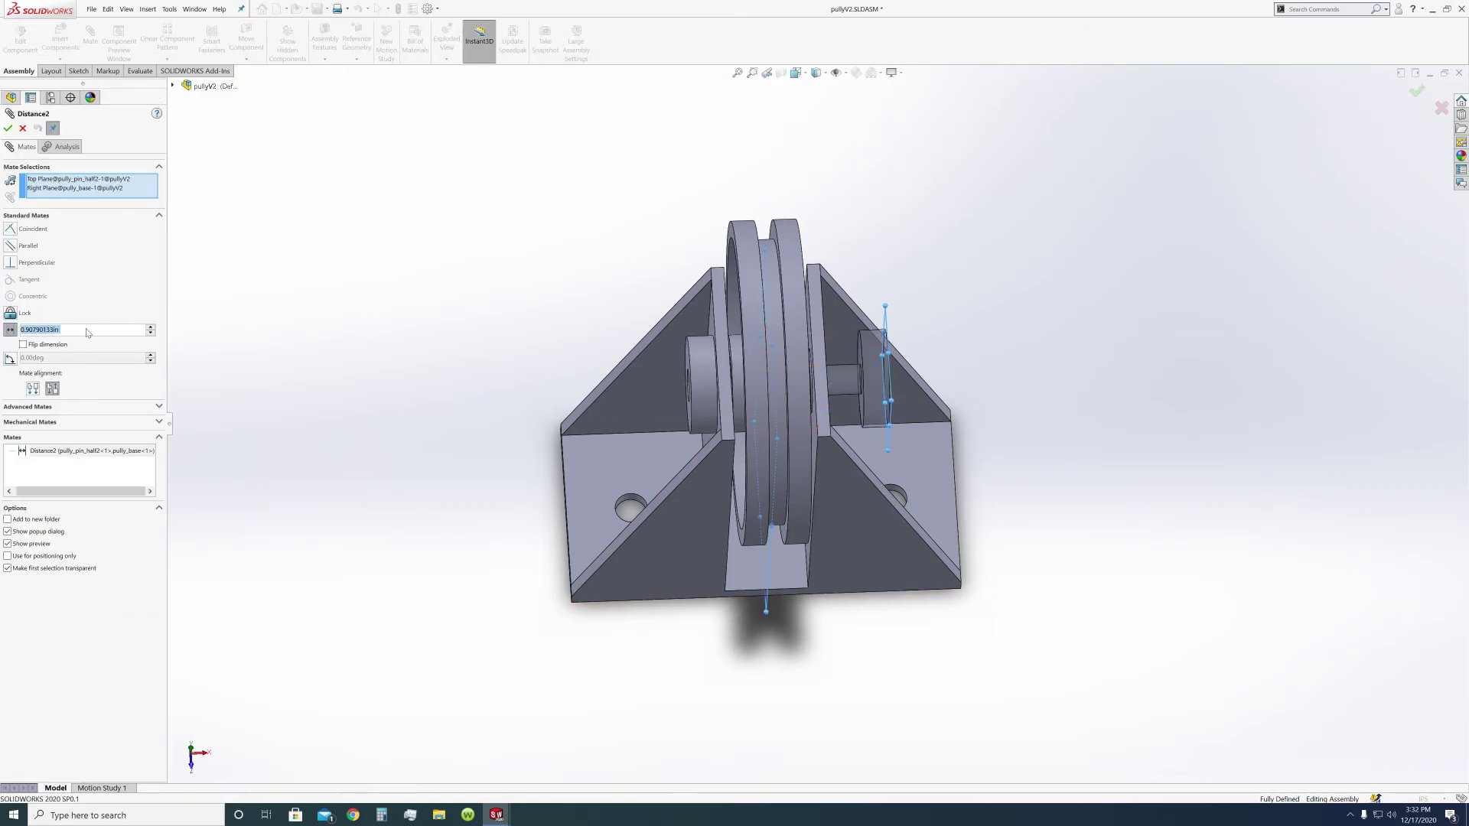
text(0.1)
key(Return)
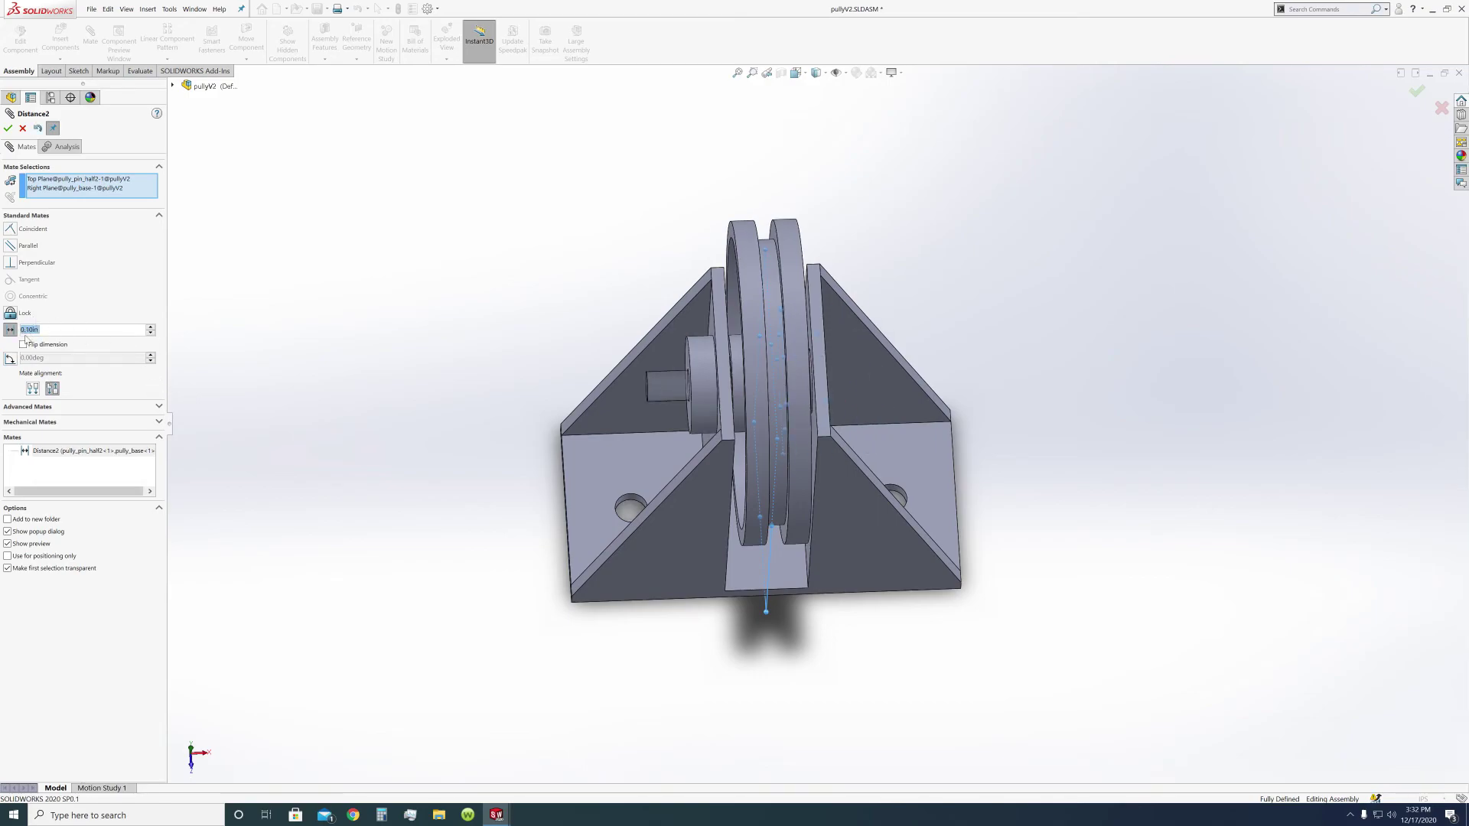
text(0.9)
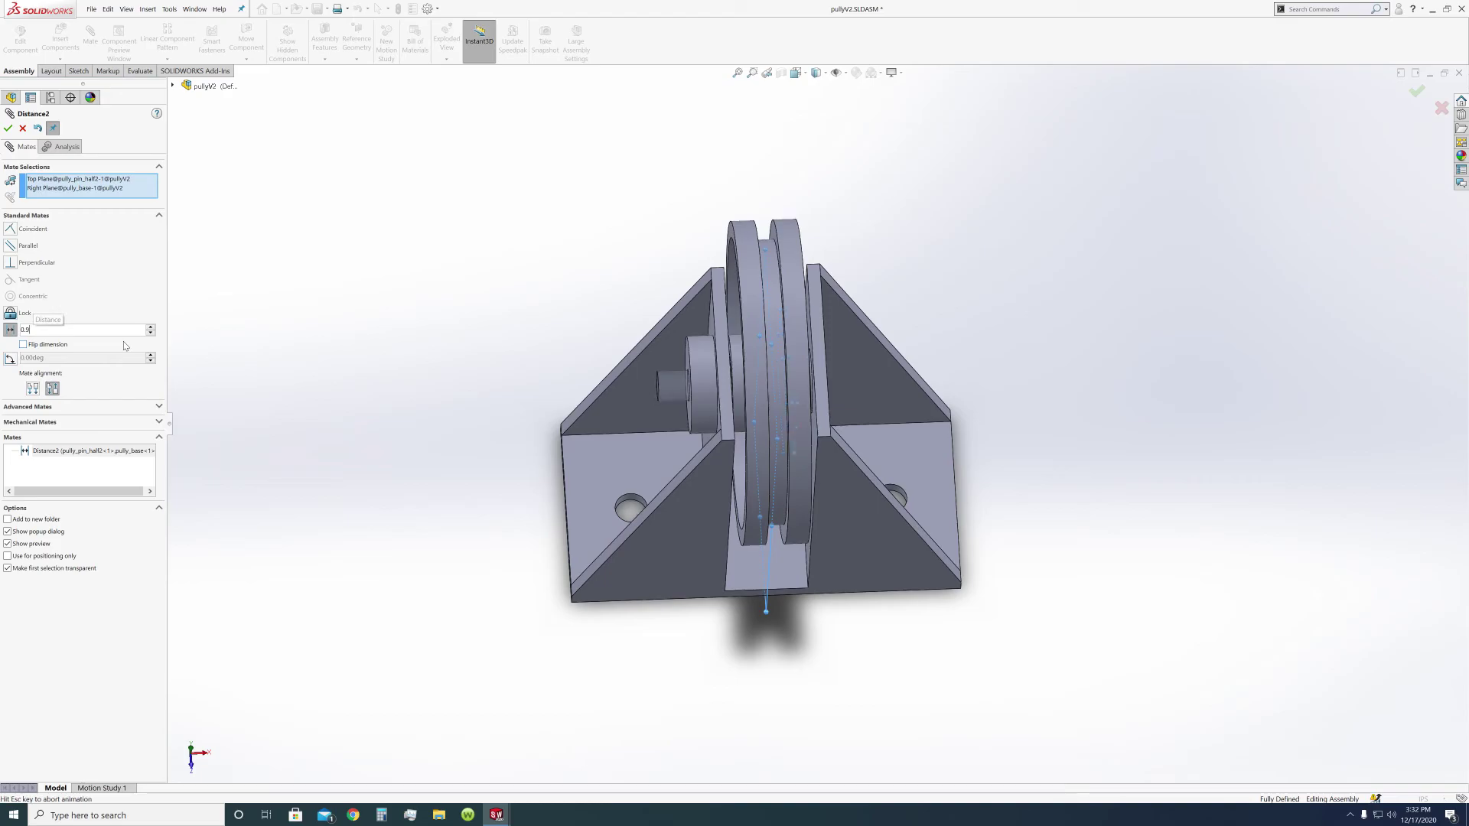
key(Return)
click(8, 129)
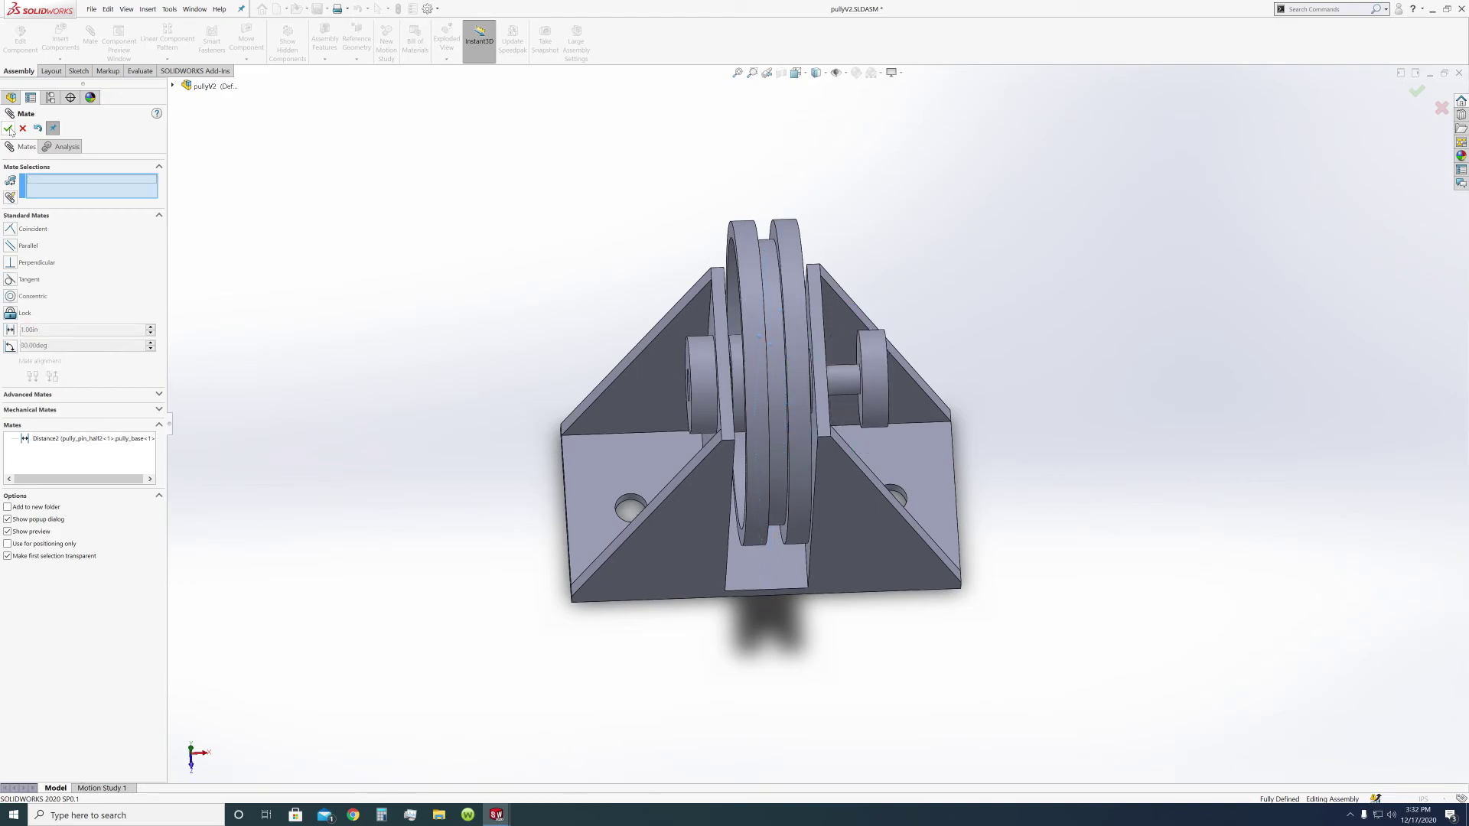
click(7, 129)
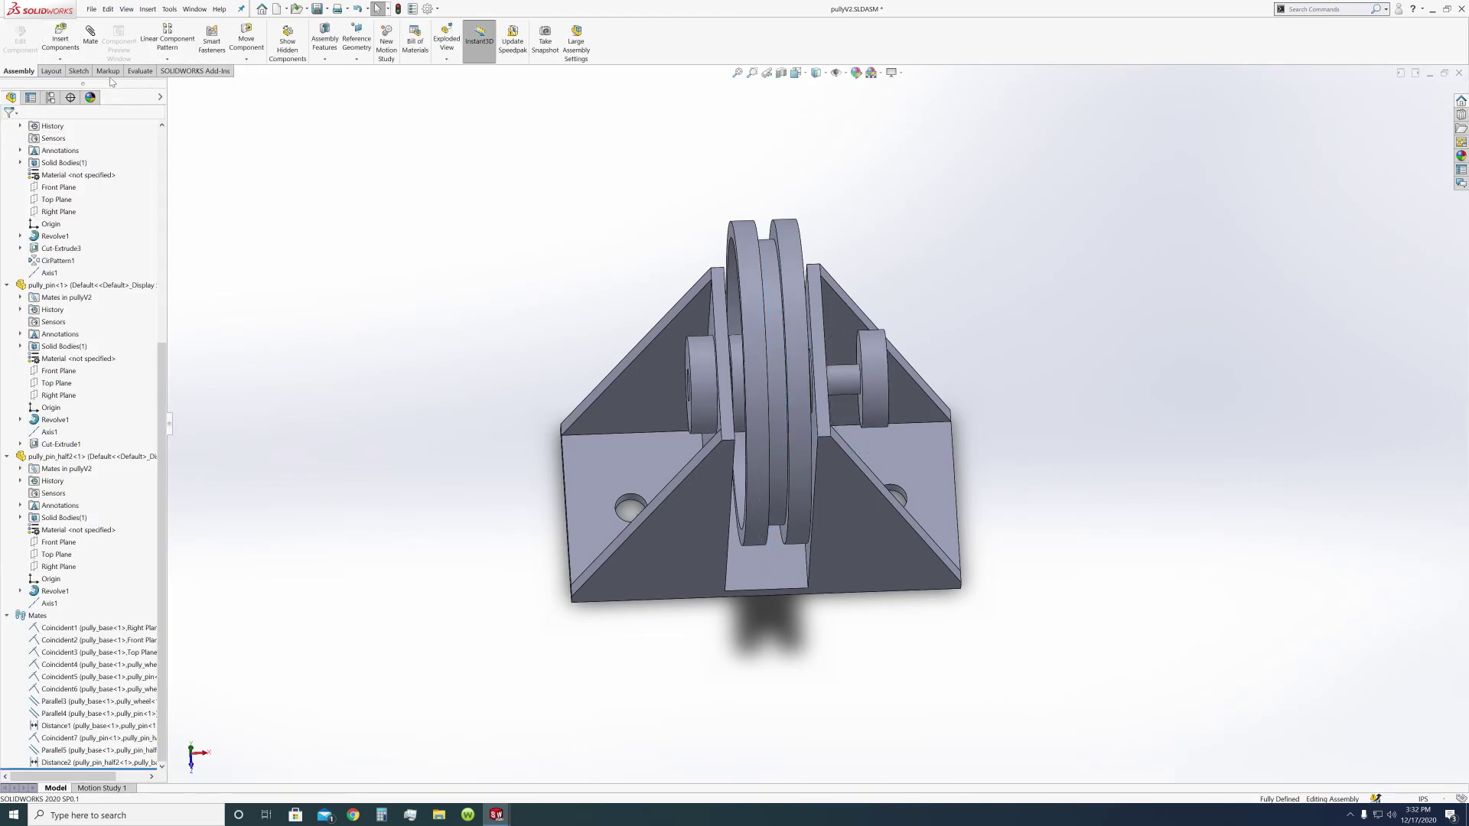
Measure the gap between the inner head face of pully_pin_half2 and the outer face of the adjacent pully_base support.
click(138, 73)
click(150, 38)
middle_drag(311, 151, 1026, 321)
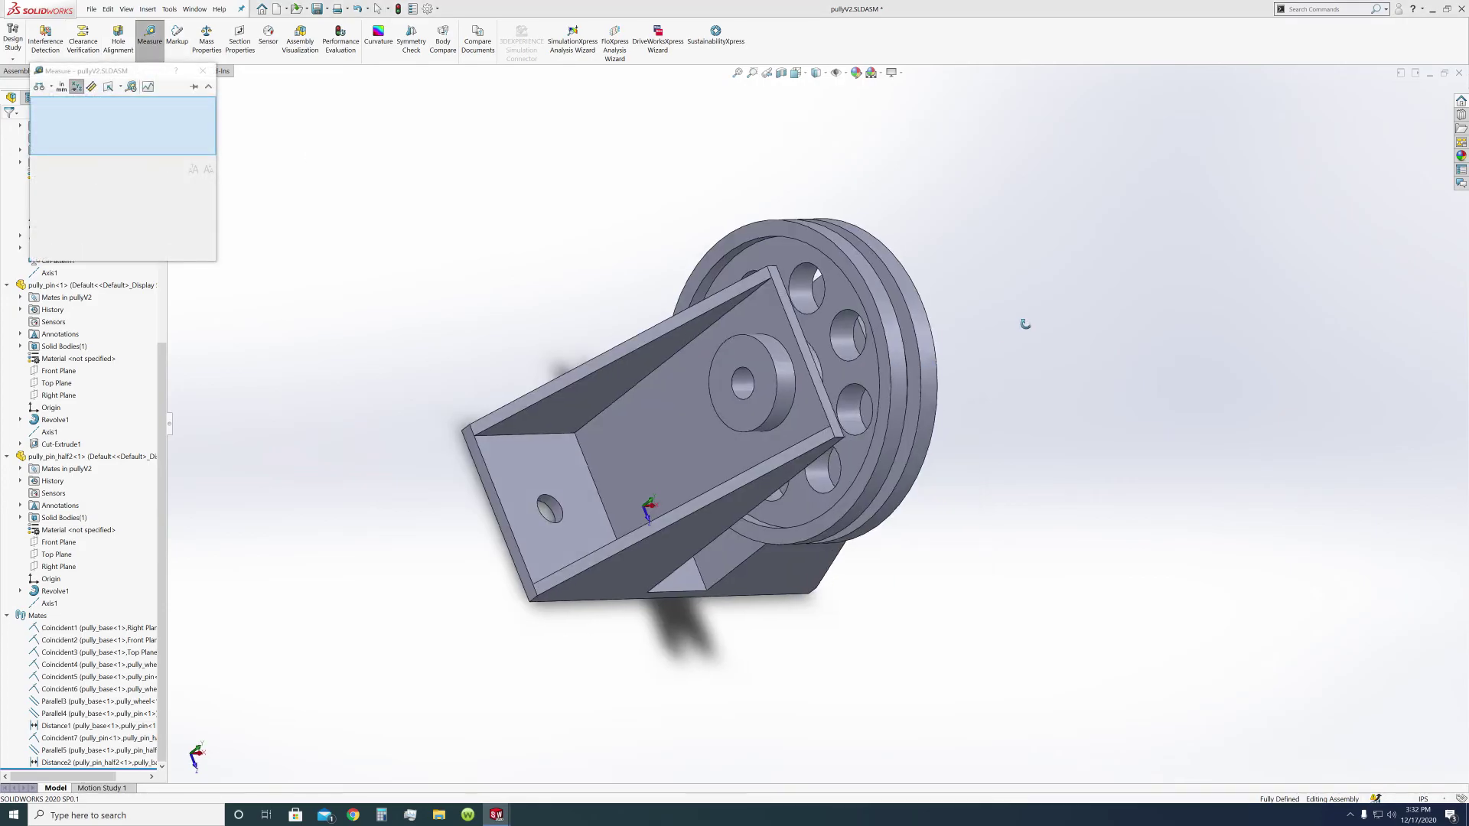
scroll(1016, 390, down, 3)
scroll(1009, 384, down, 1)
click(718, 349)
middle_drag(956, 357, 499, 569)
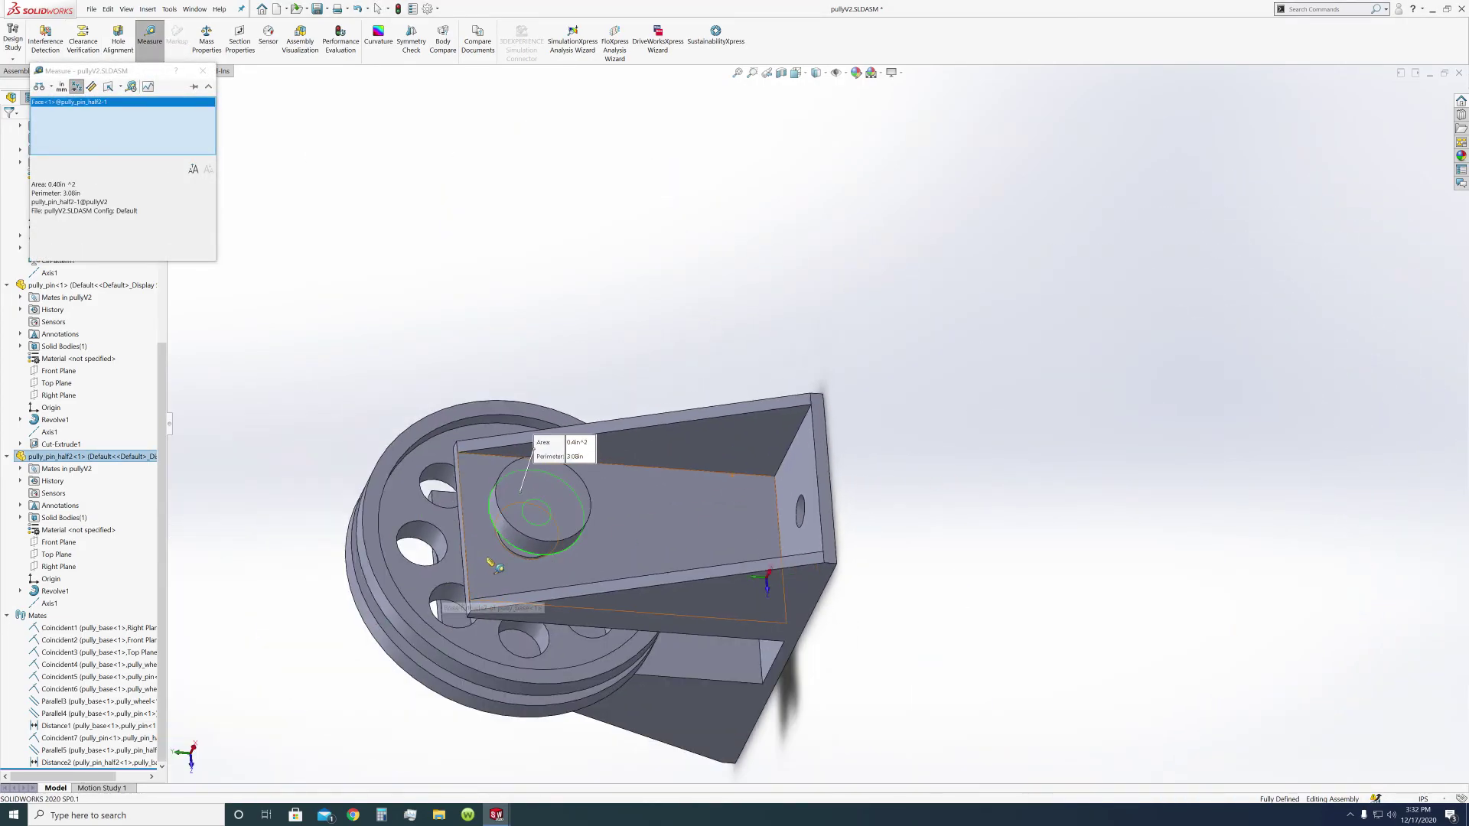
scroll(536, 543, down, 2)
click(564, 498)
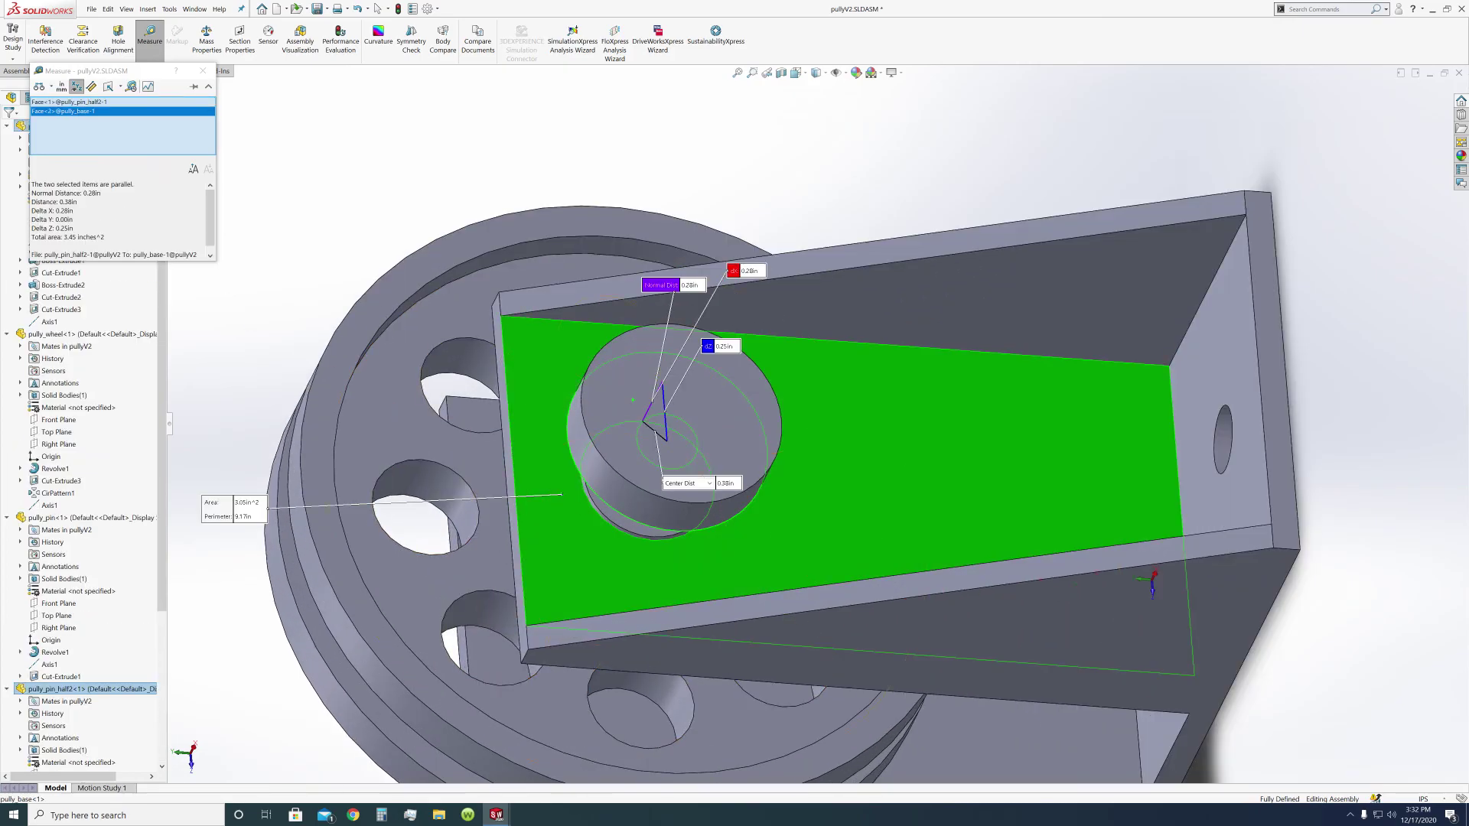
click(203, 71)
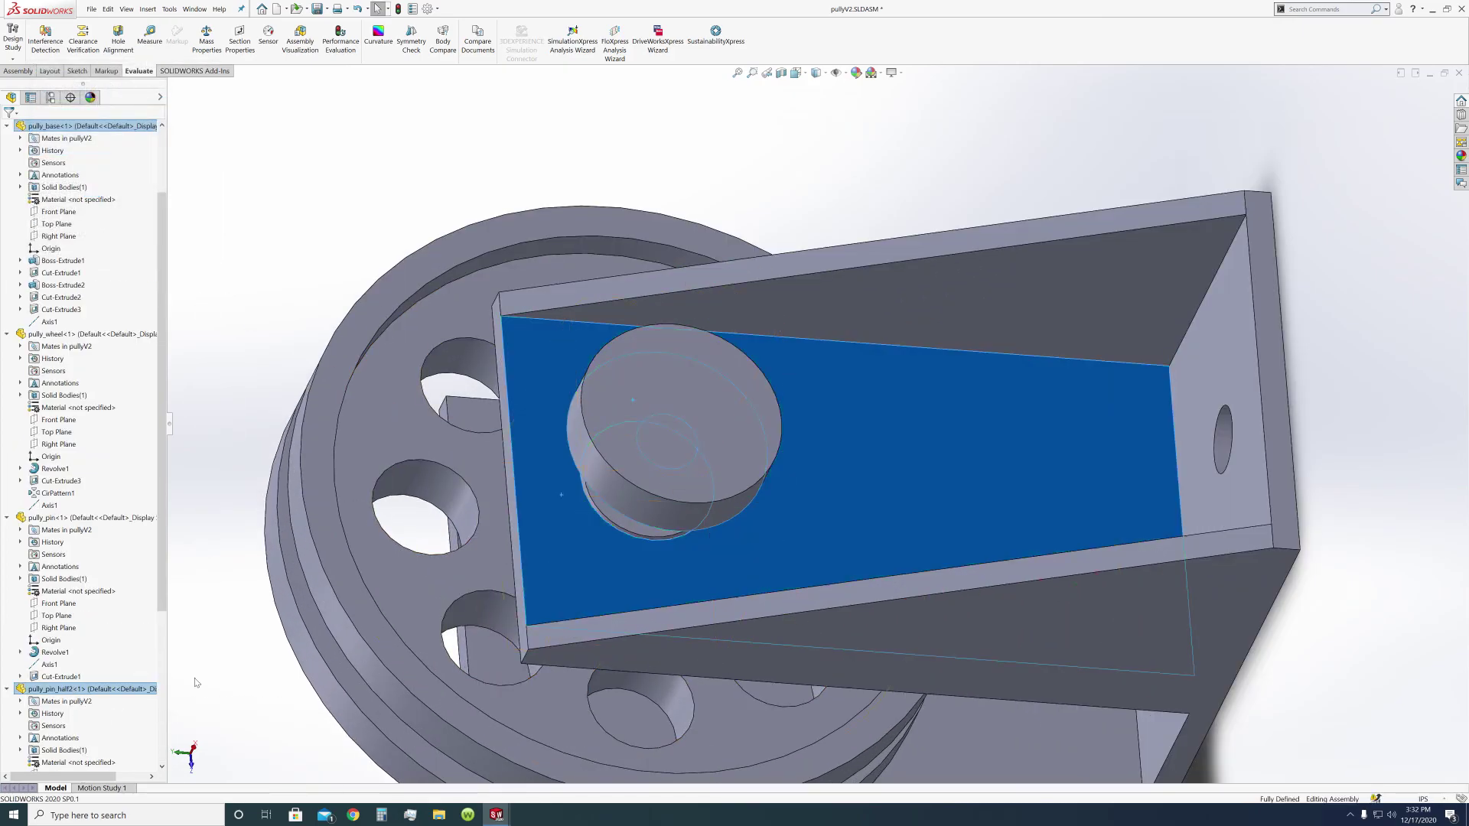
Reduce the distance mate between pully_pin_half2 and pully_base by 0.28 in, to 0.62 in.
scroll(193, 684, down, 4)
scroll(91, 710, down, 5)
scroll(91, 710, down, 3)
click(84, 763)
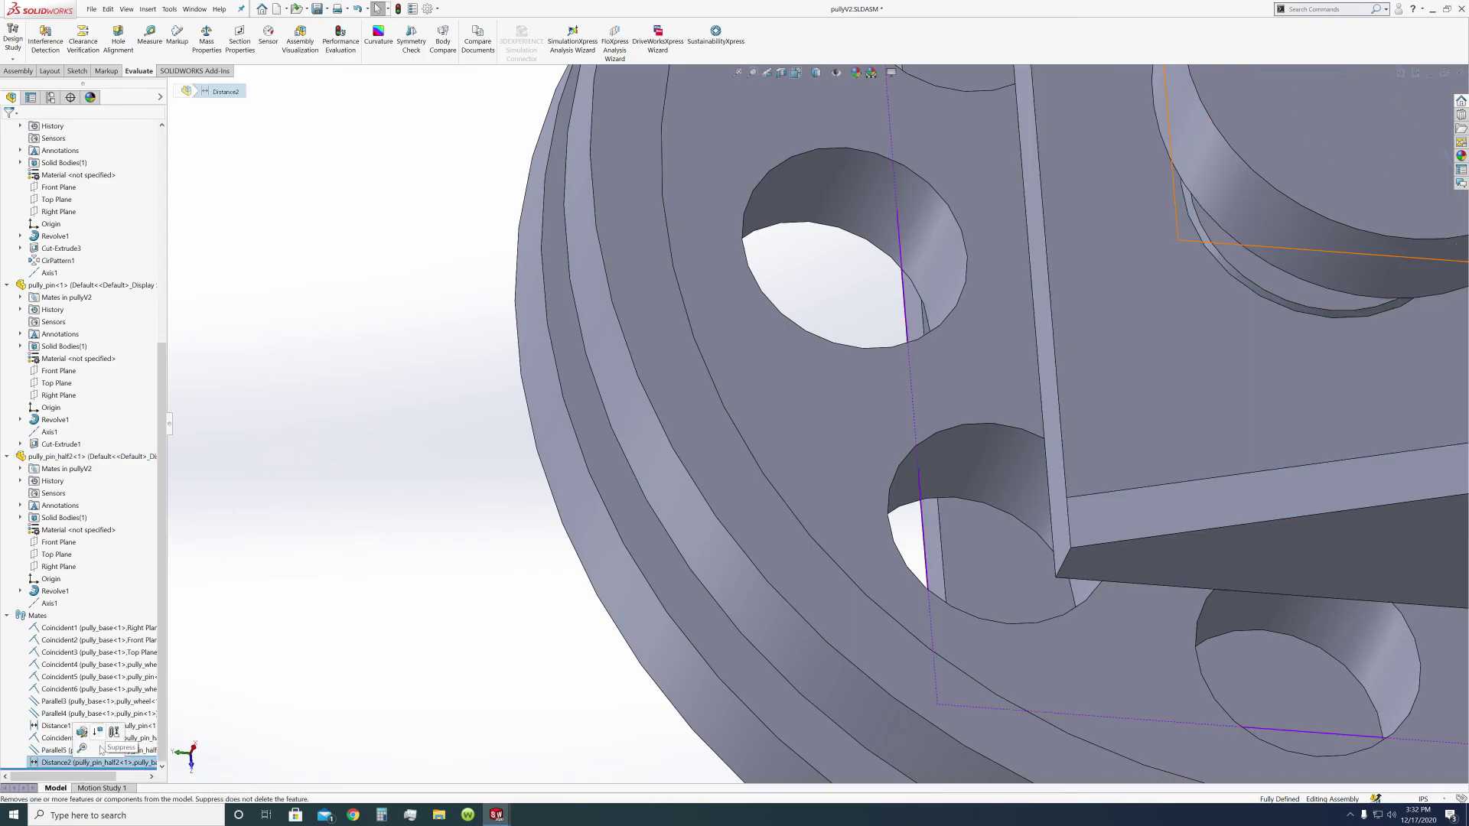
click(81, 732)
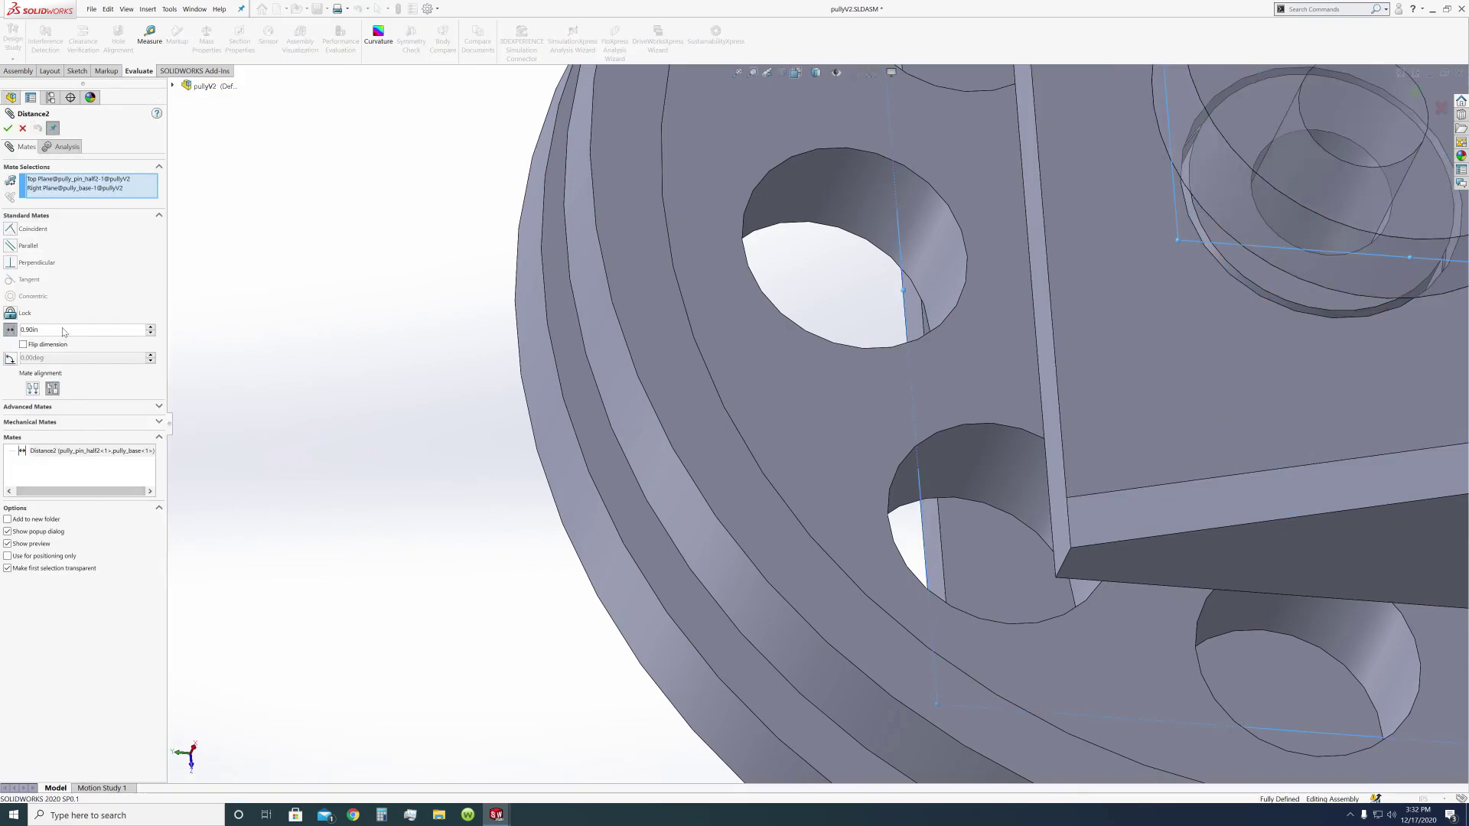
text(-0.28)
key(Return)
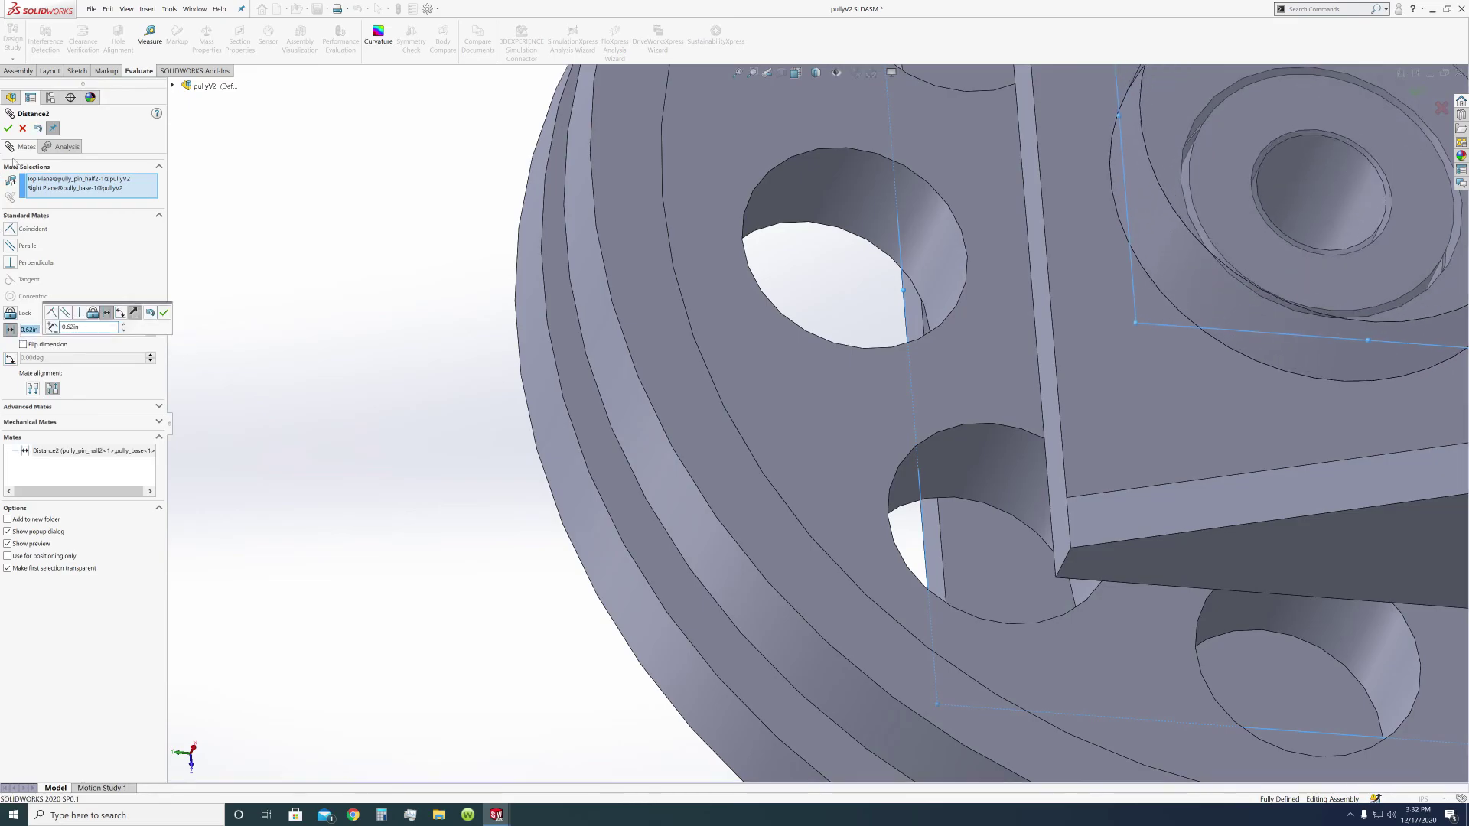
click(7, 127)
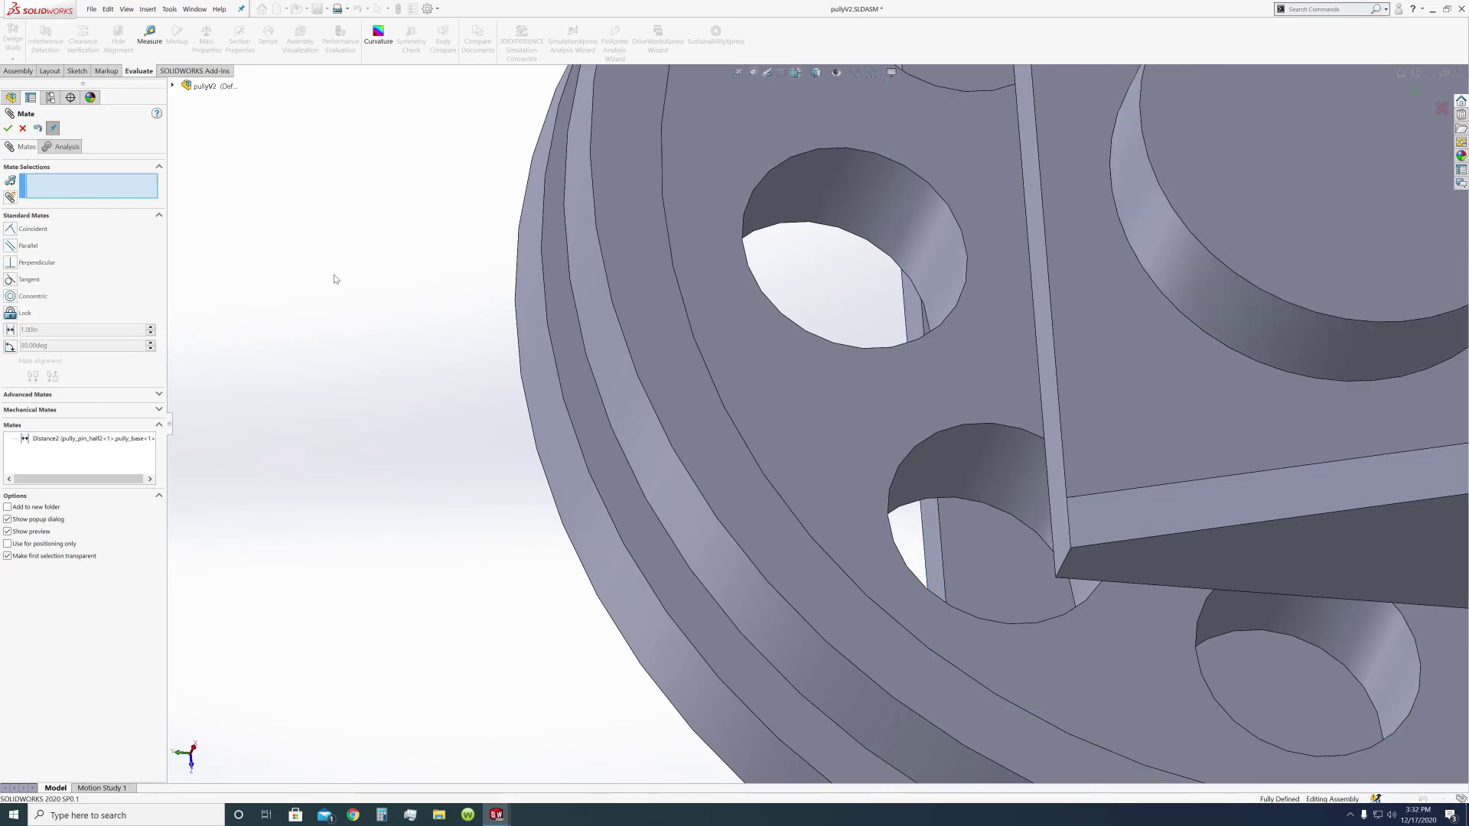
click(1419, 93)
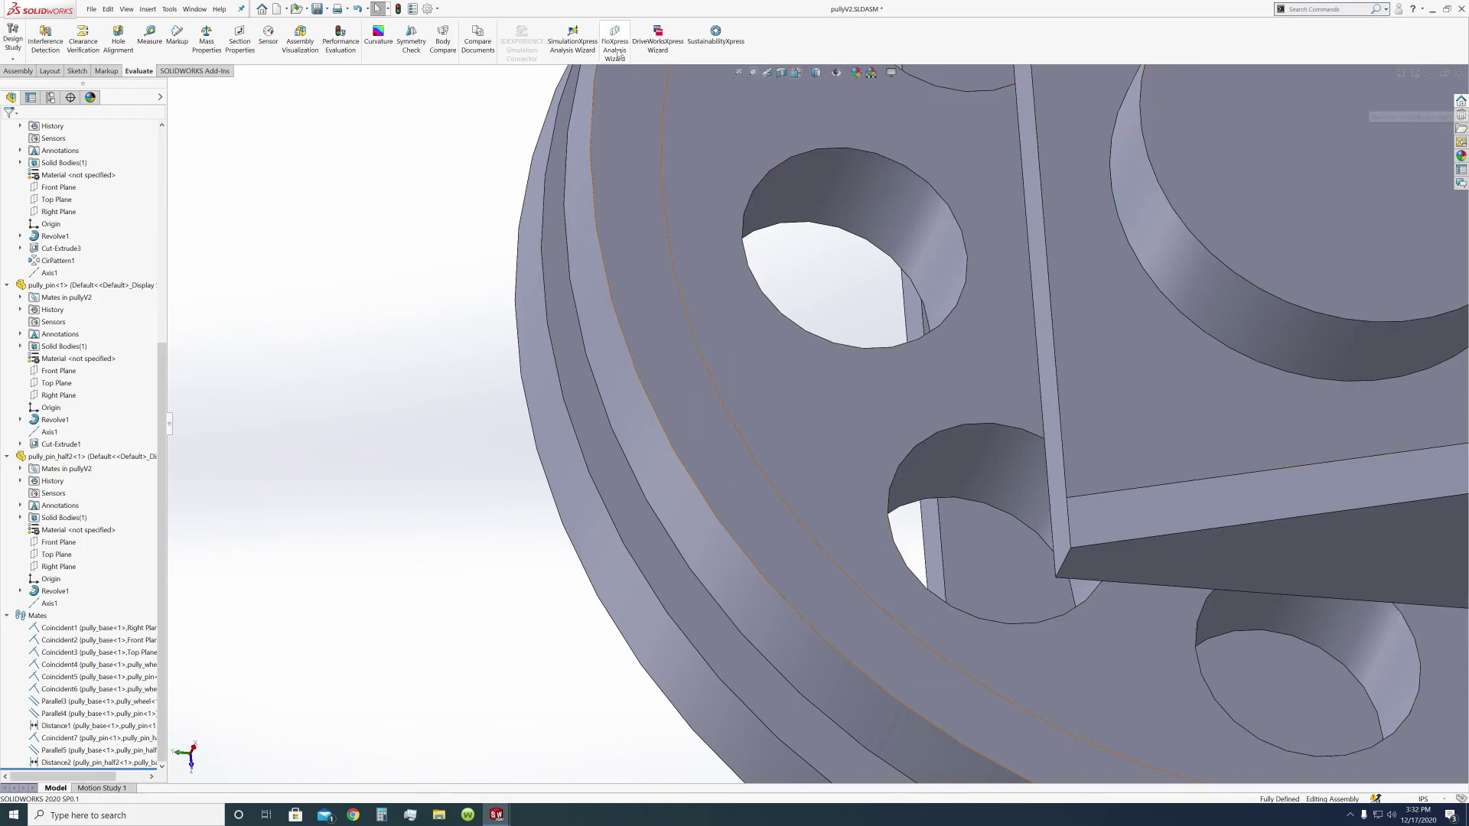
Show the pulley assembly in isometric view and save it.
click(815, 73)
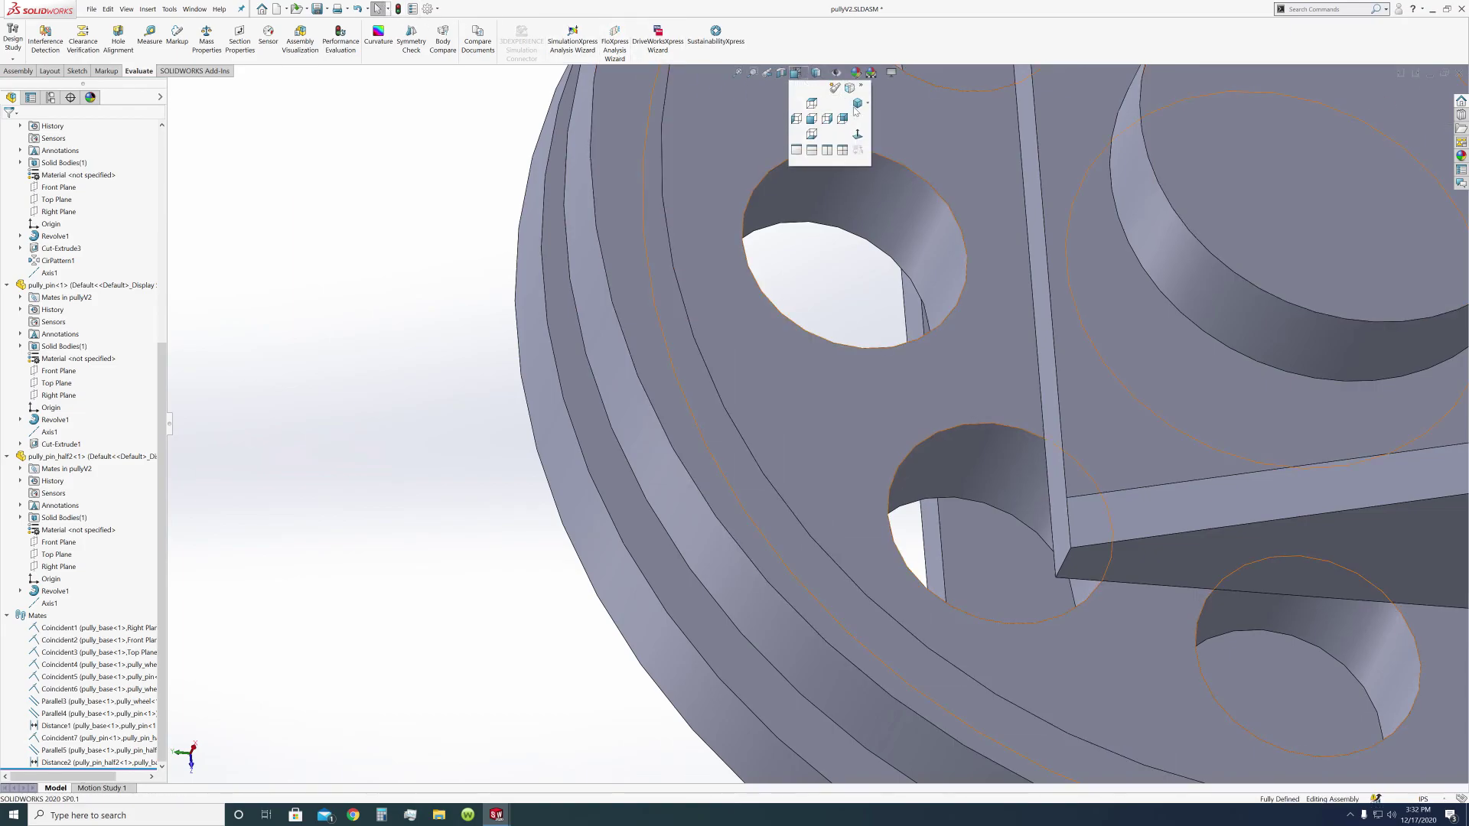
click(861, 107)
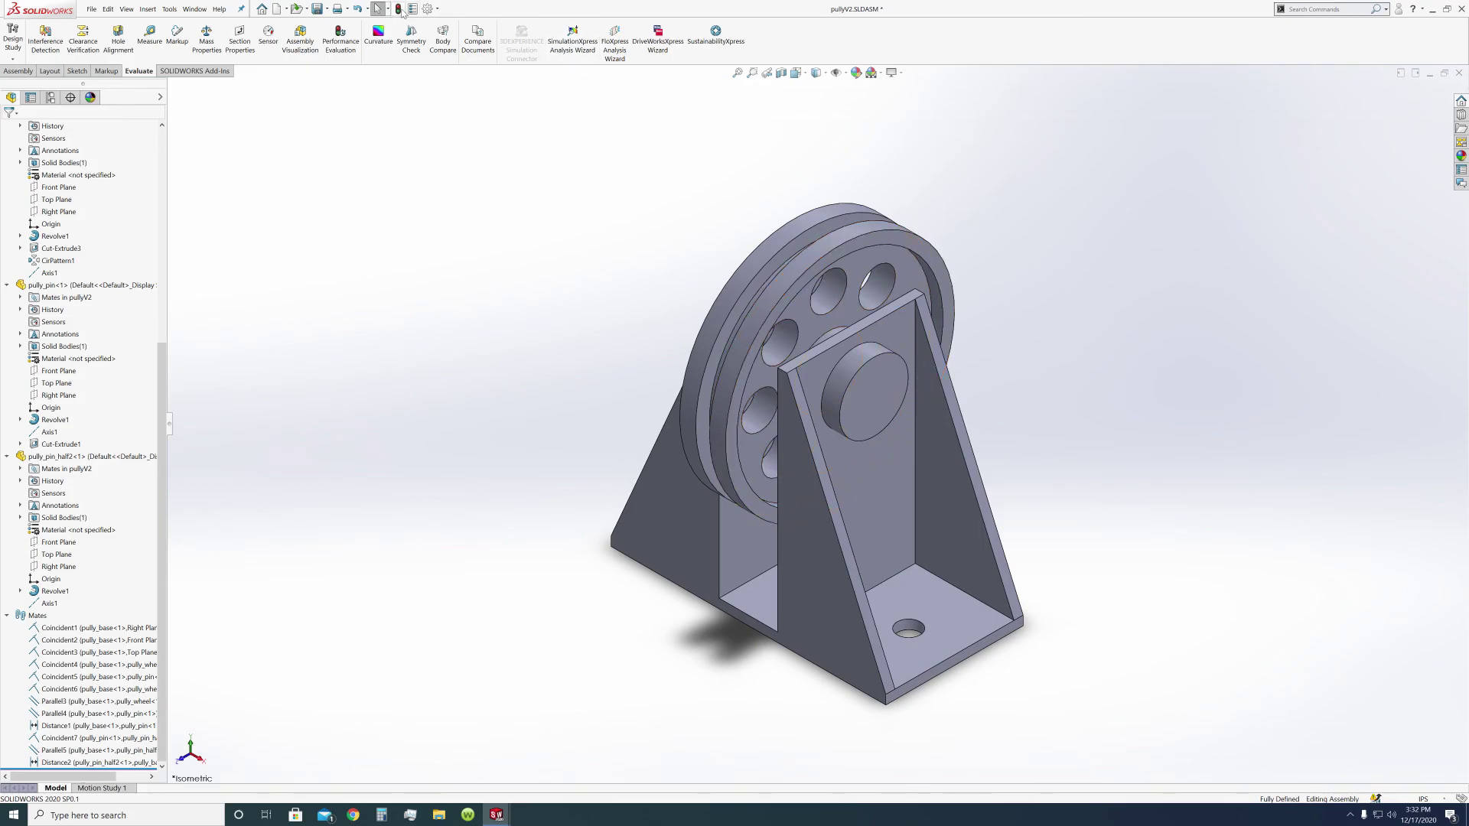
click(314, 9)
Collapse the expanded pully_pin, pully_wheel, pully_base and pully_pin_half2 components in the feature tree.
scroll(2, 542, up, 4)
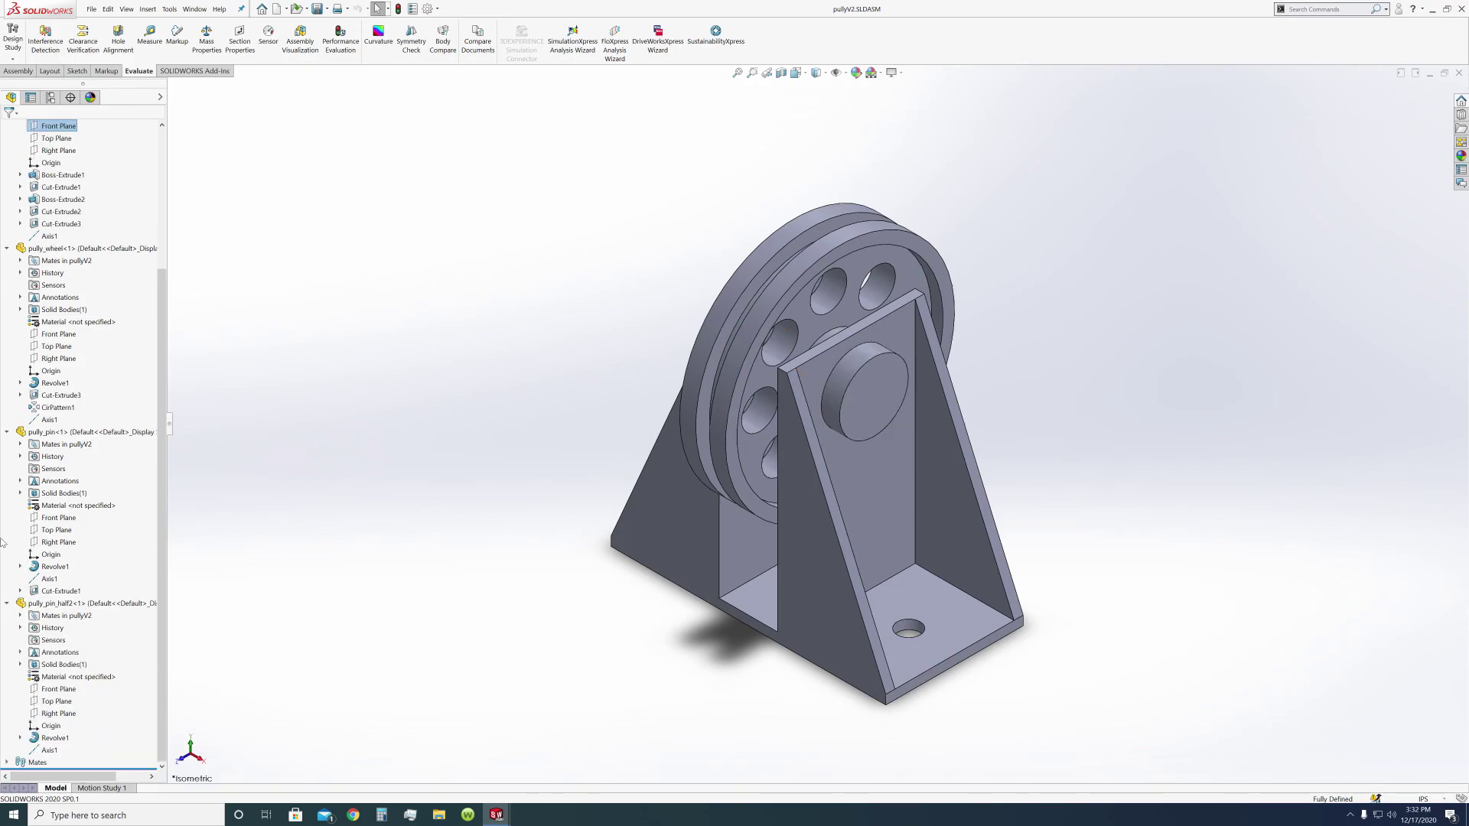
click(7, 433)
click(6, 408)
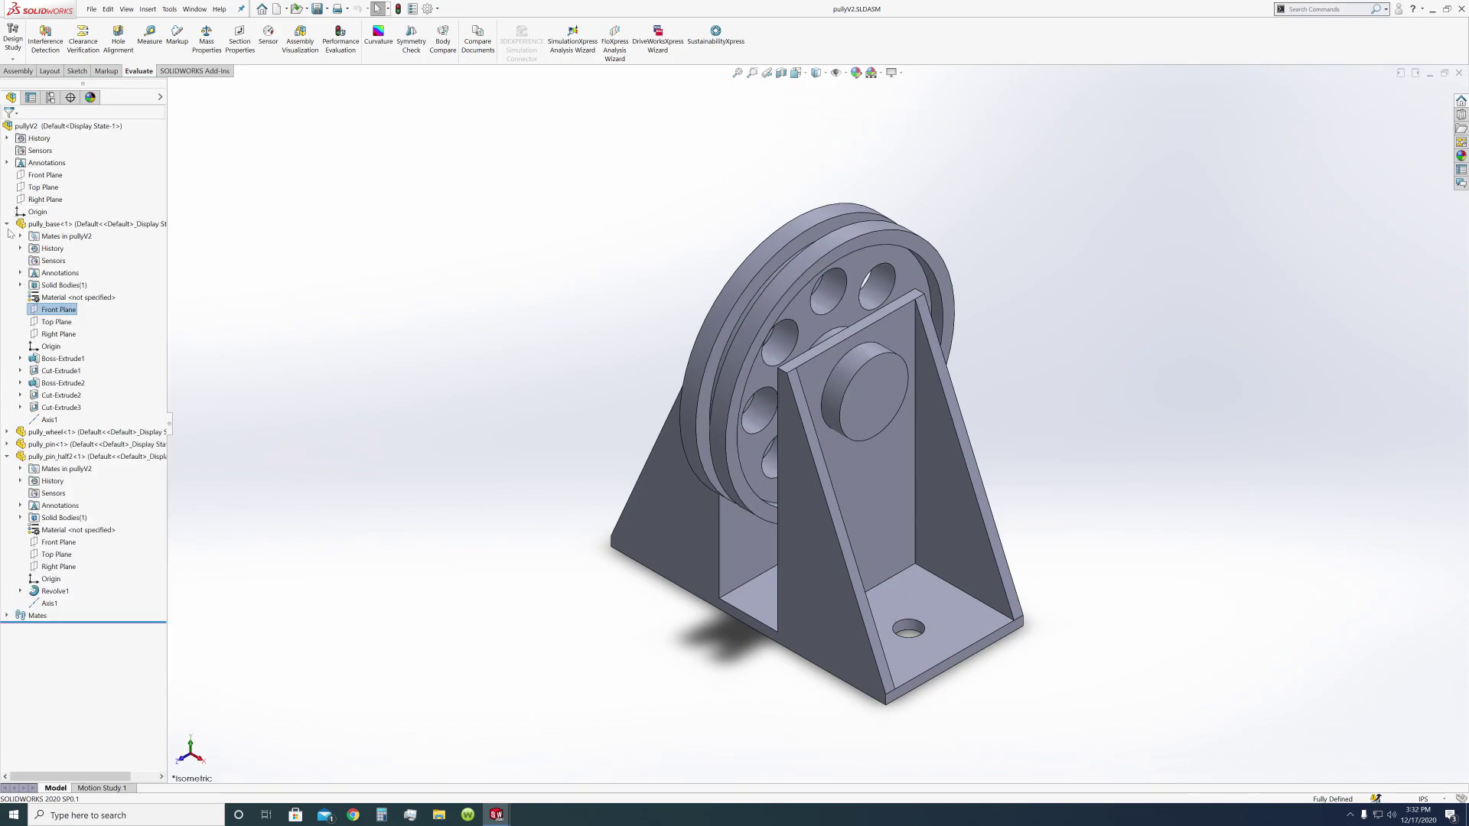
click(7, 224)
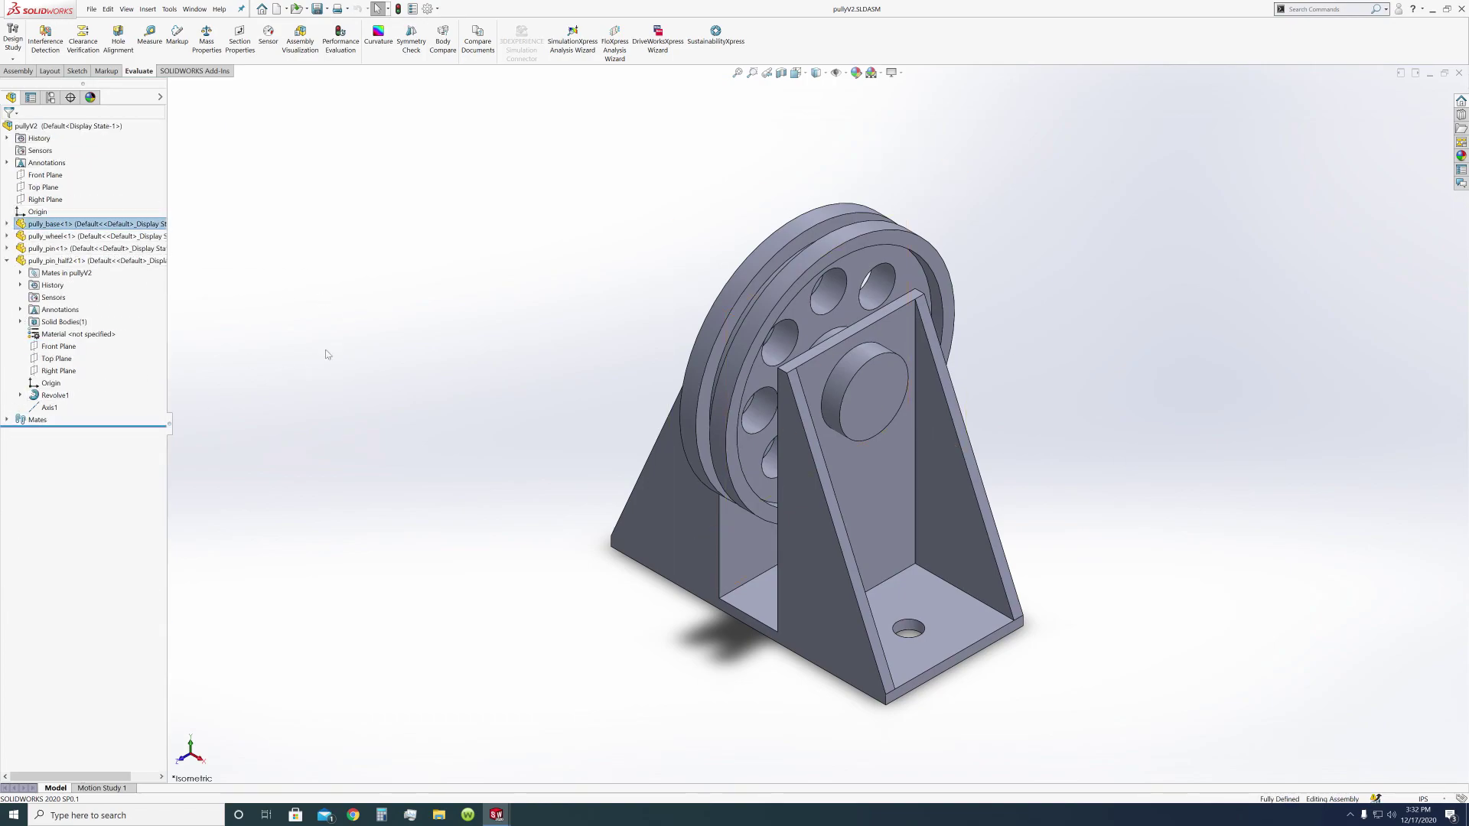
click(7, 260)
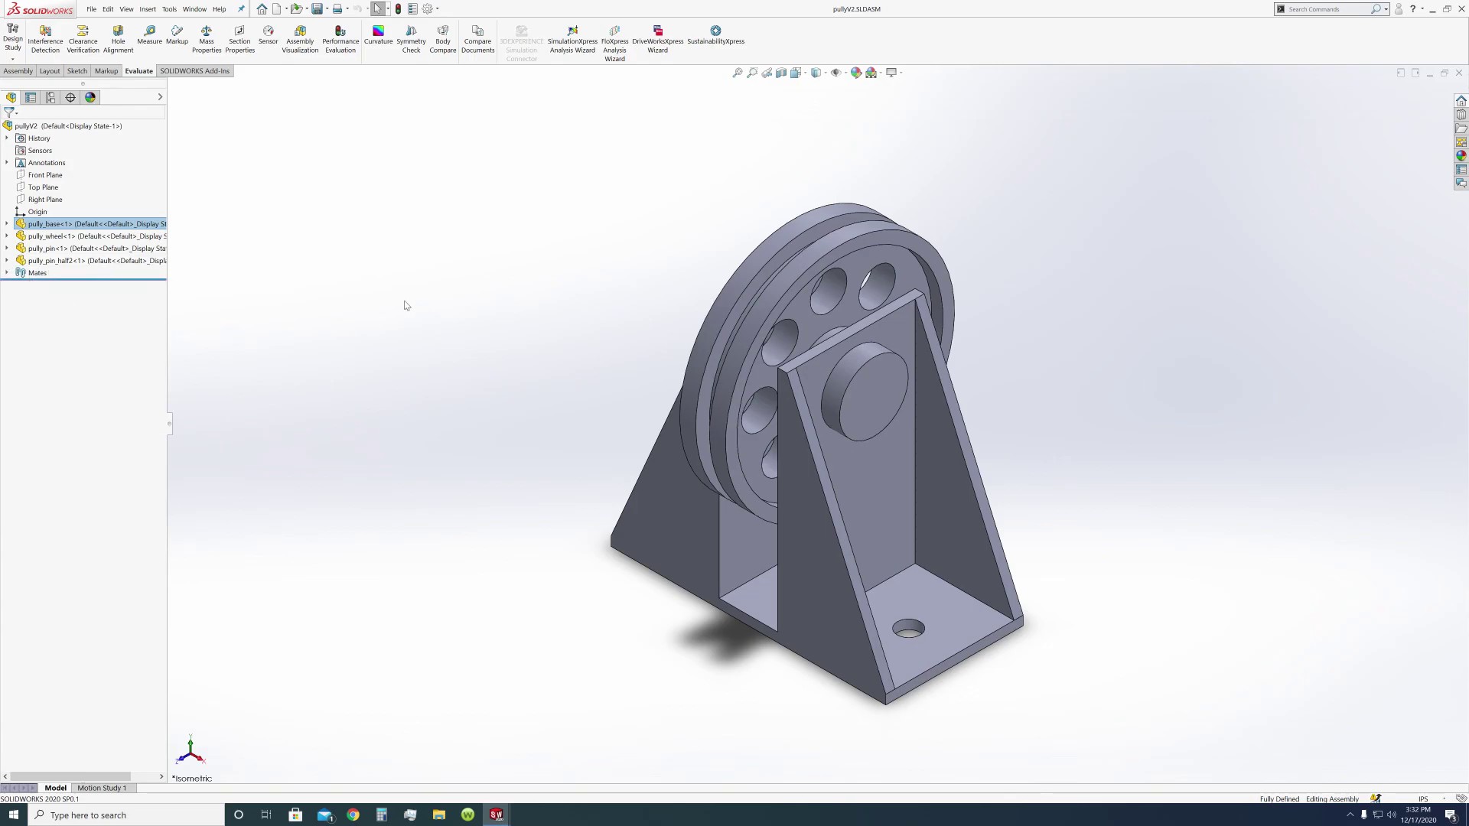